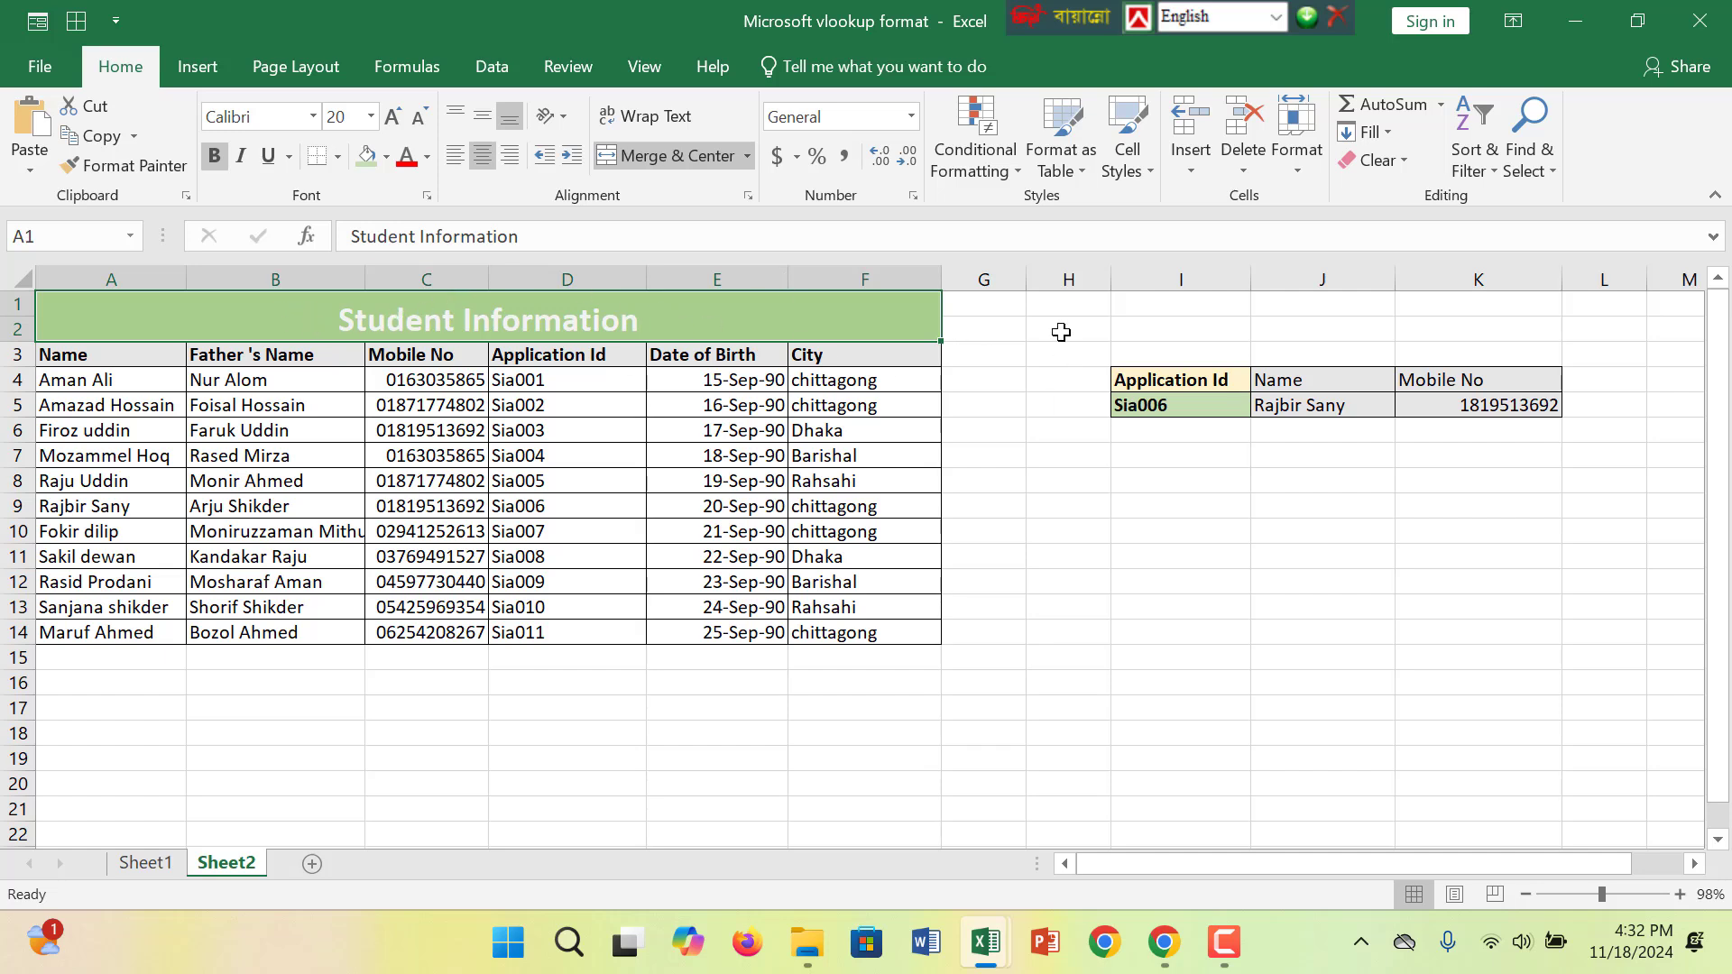
- Choose Sia004 in the Application Id dropdown of the lookup table
left_click(1178, 403)
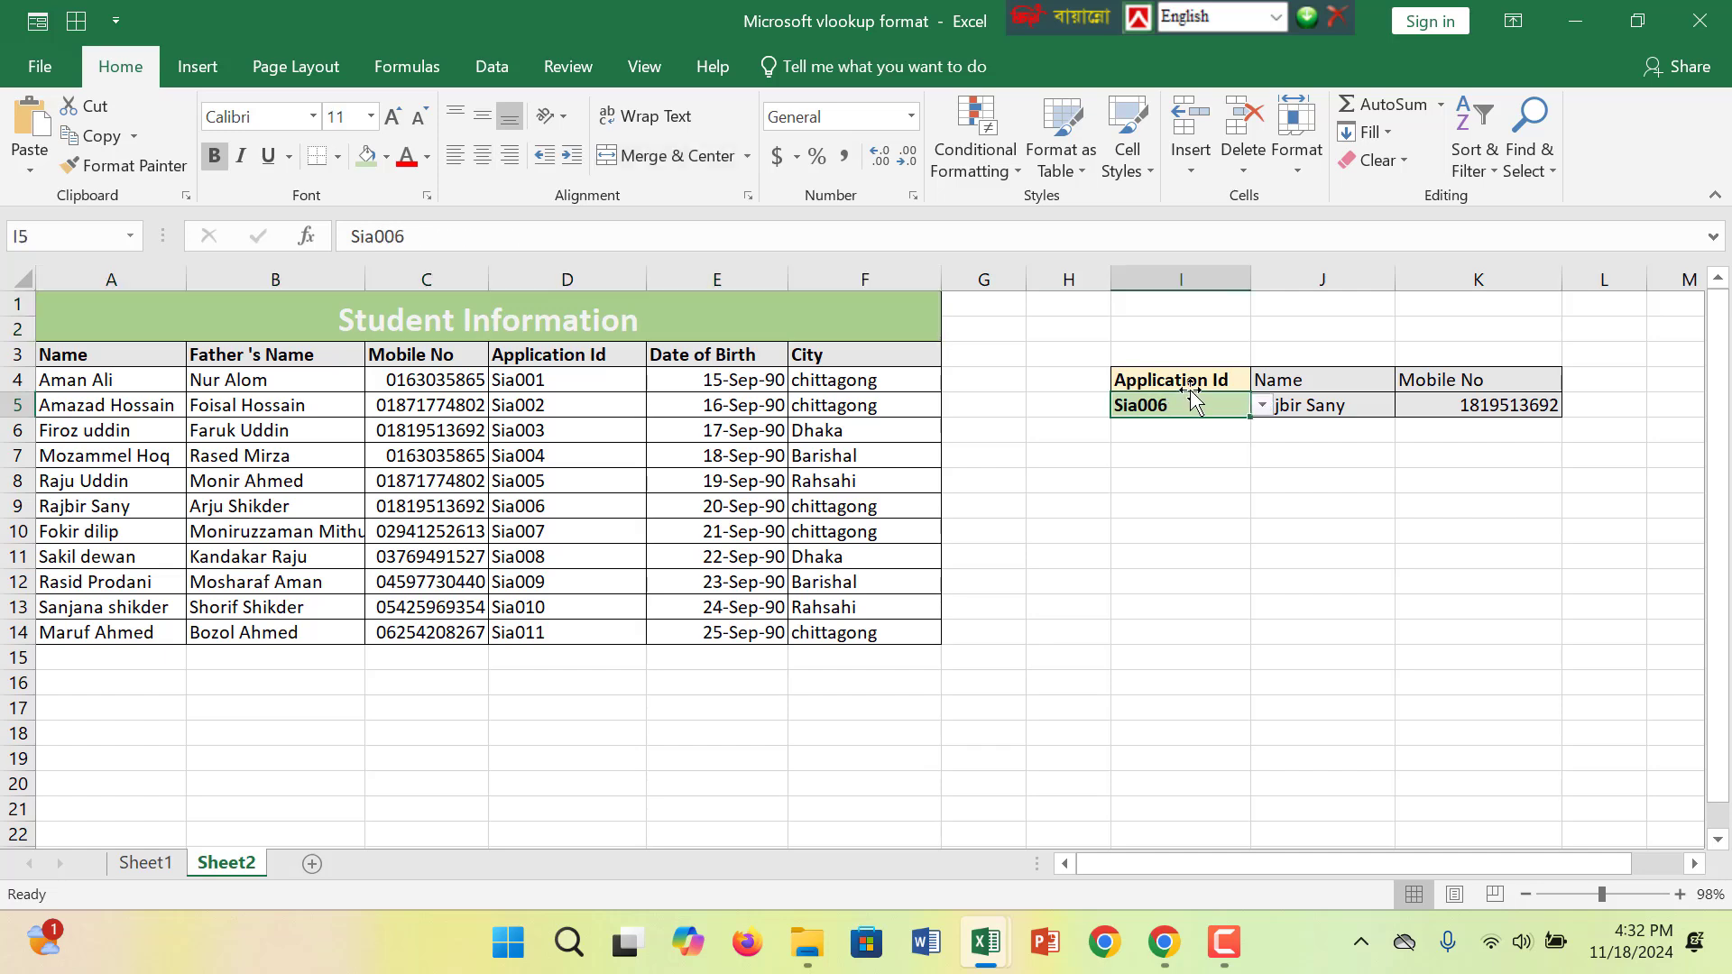
left_click(1230, 386)
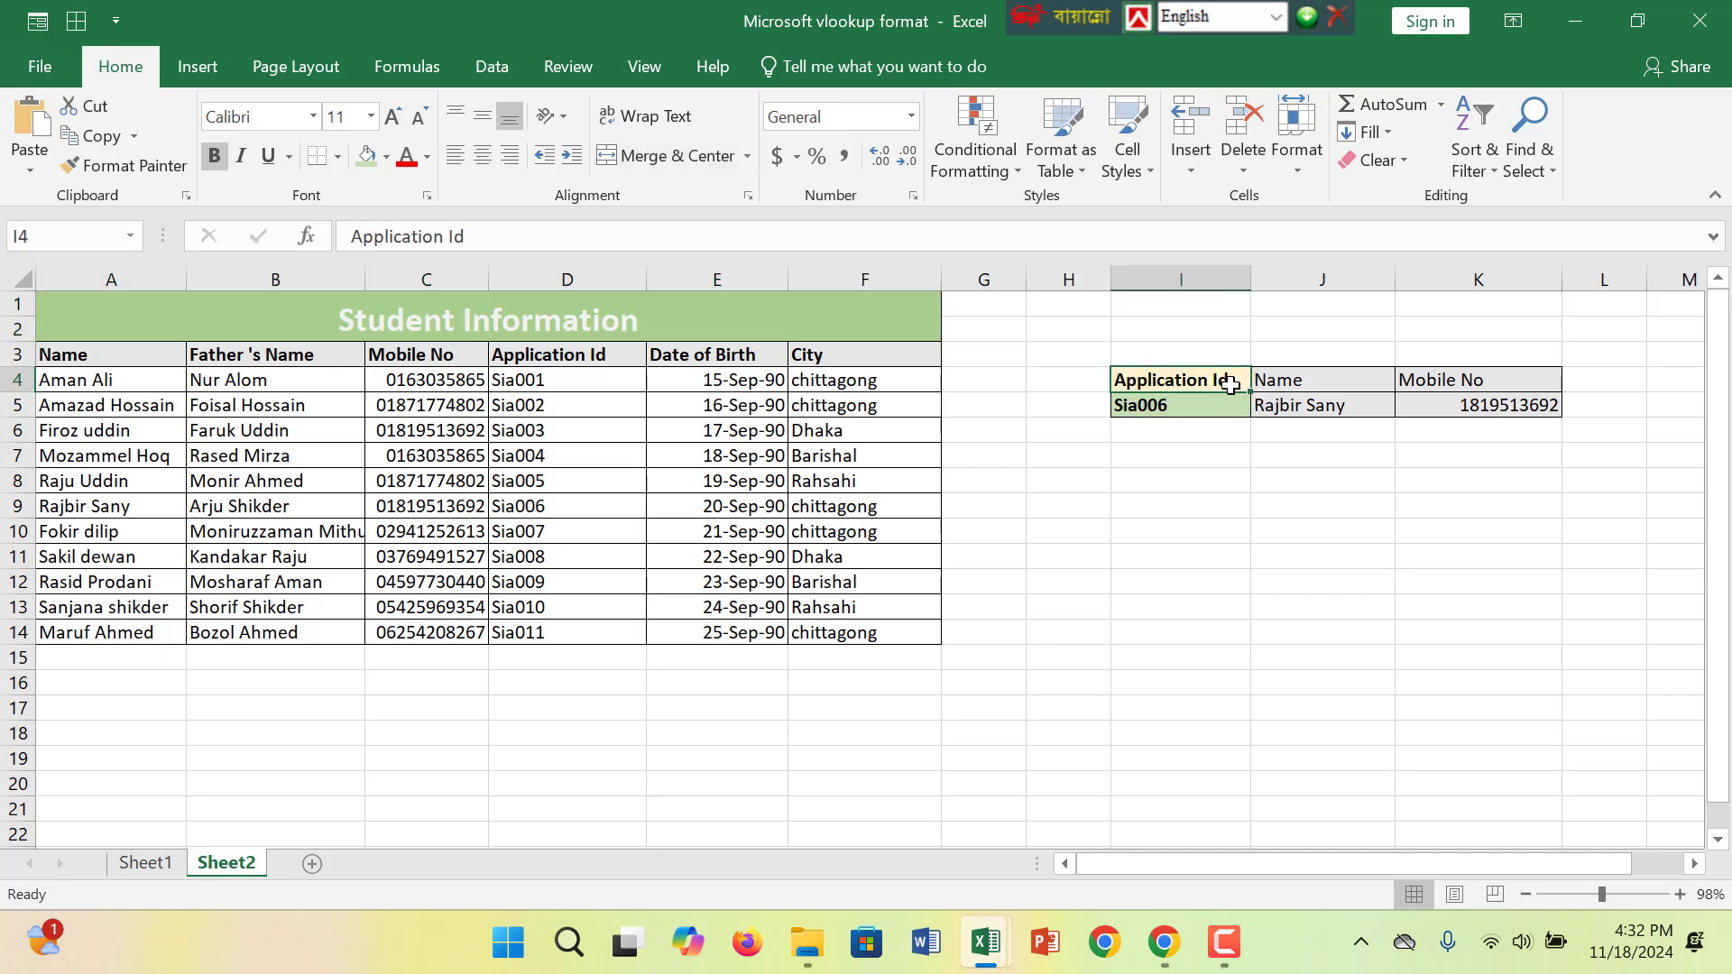
left_click(1324, 384)
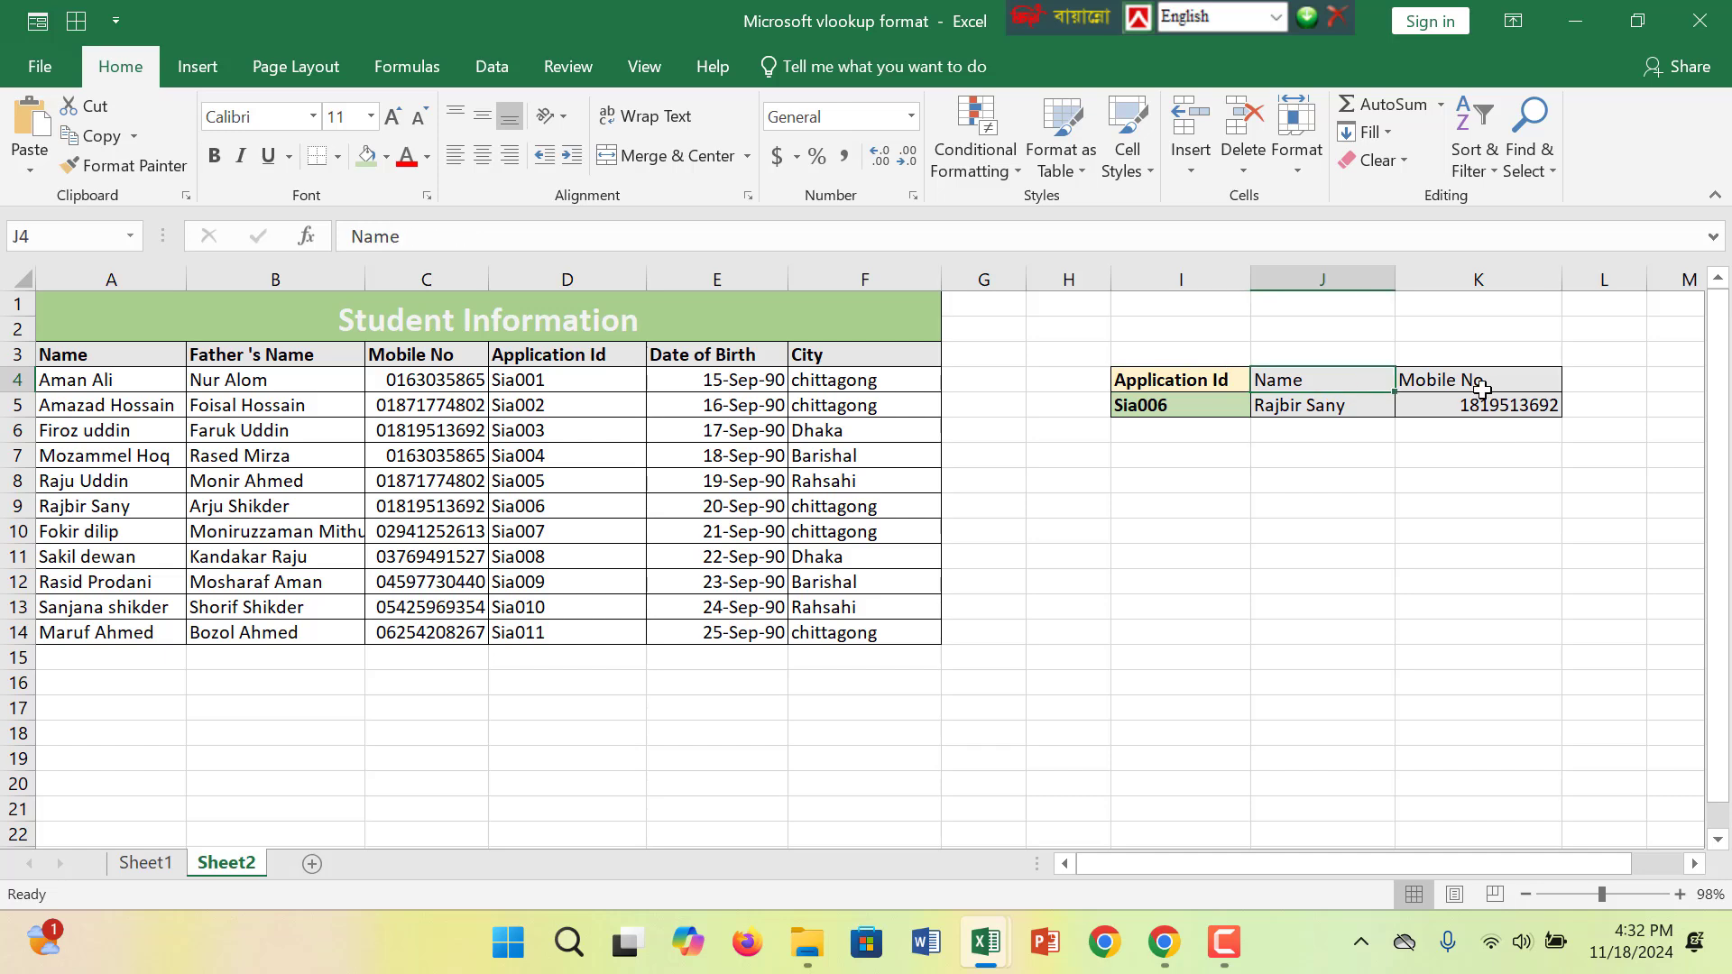
left_click(1479, 380)
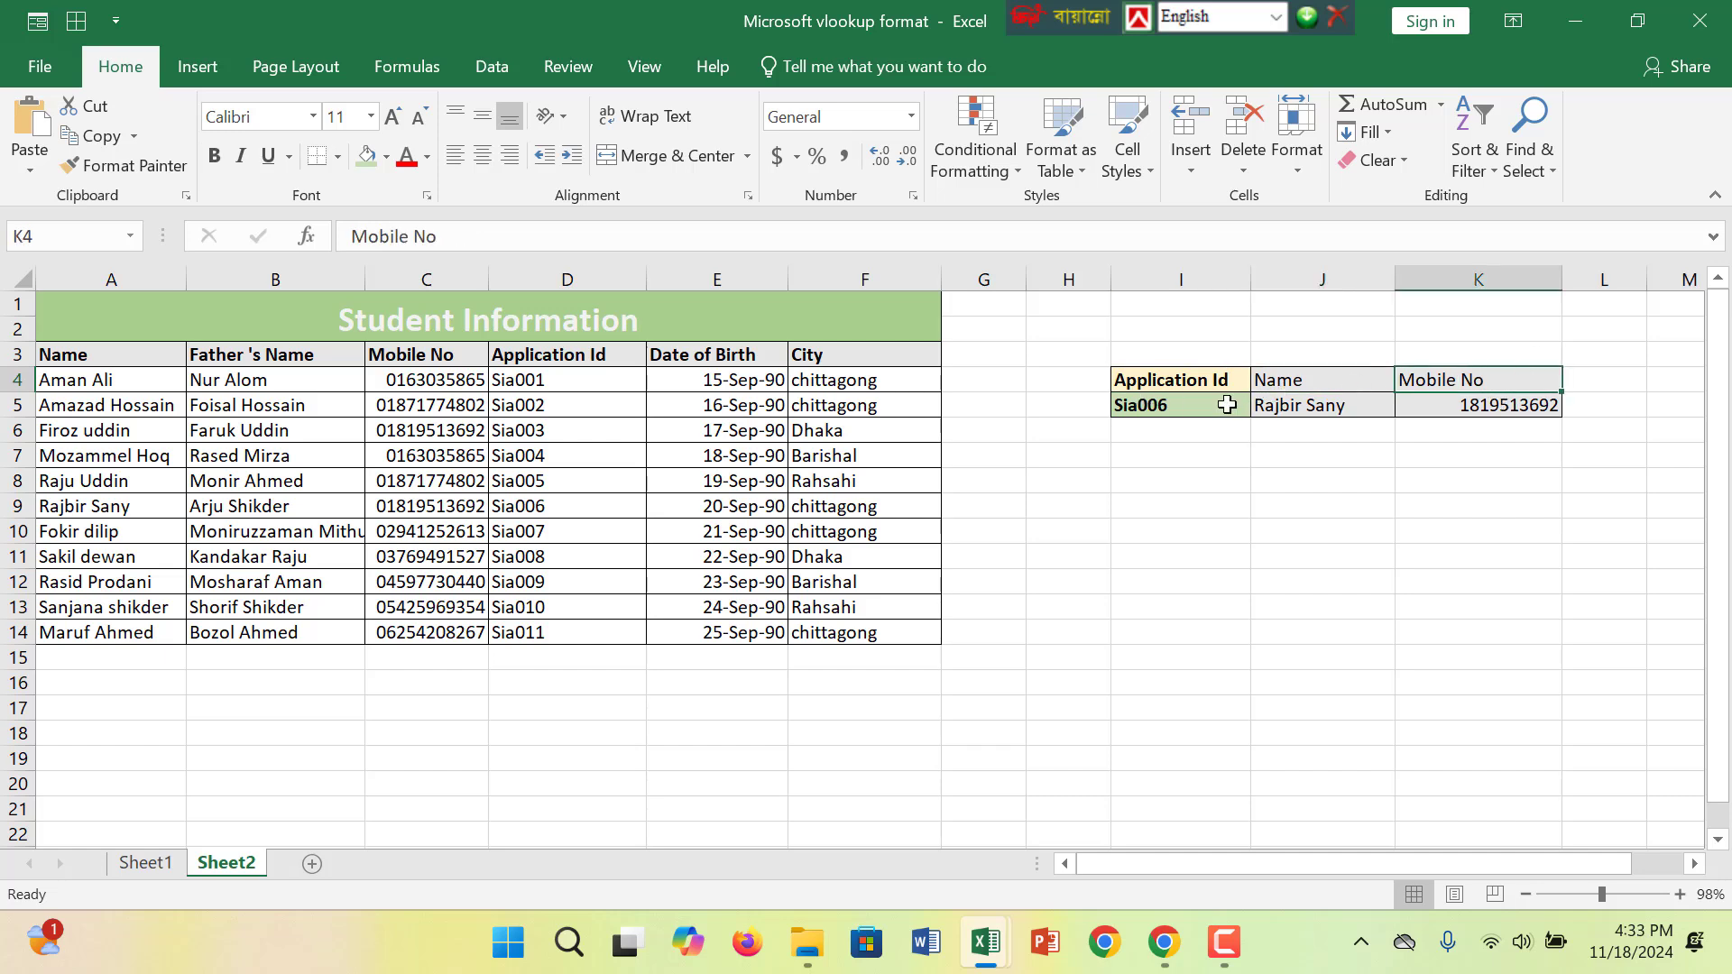
left_click(1186, 405)
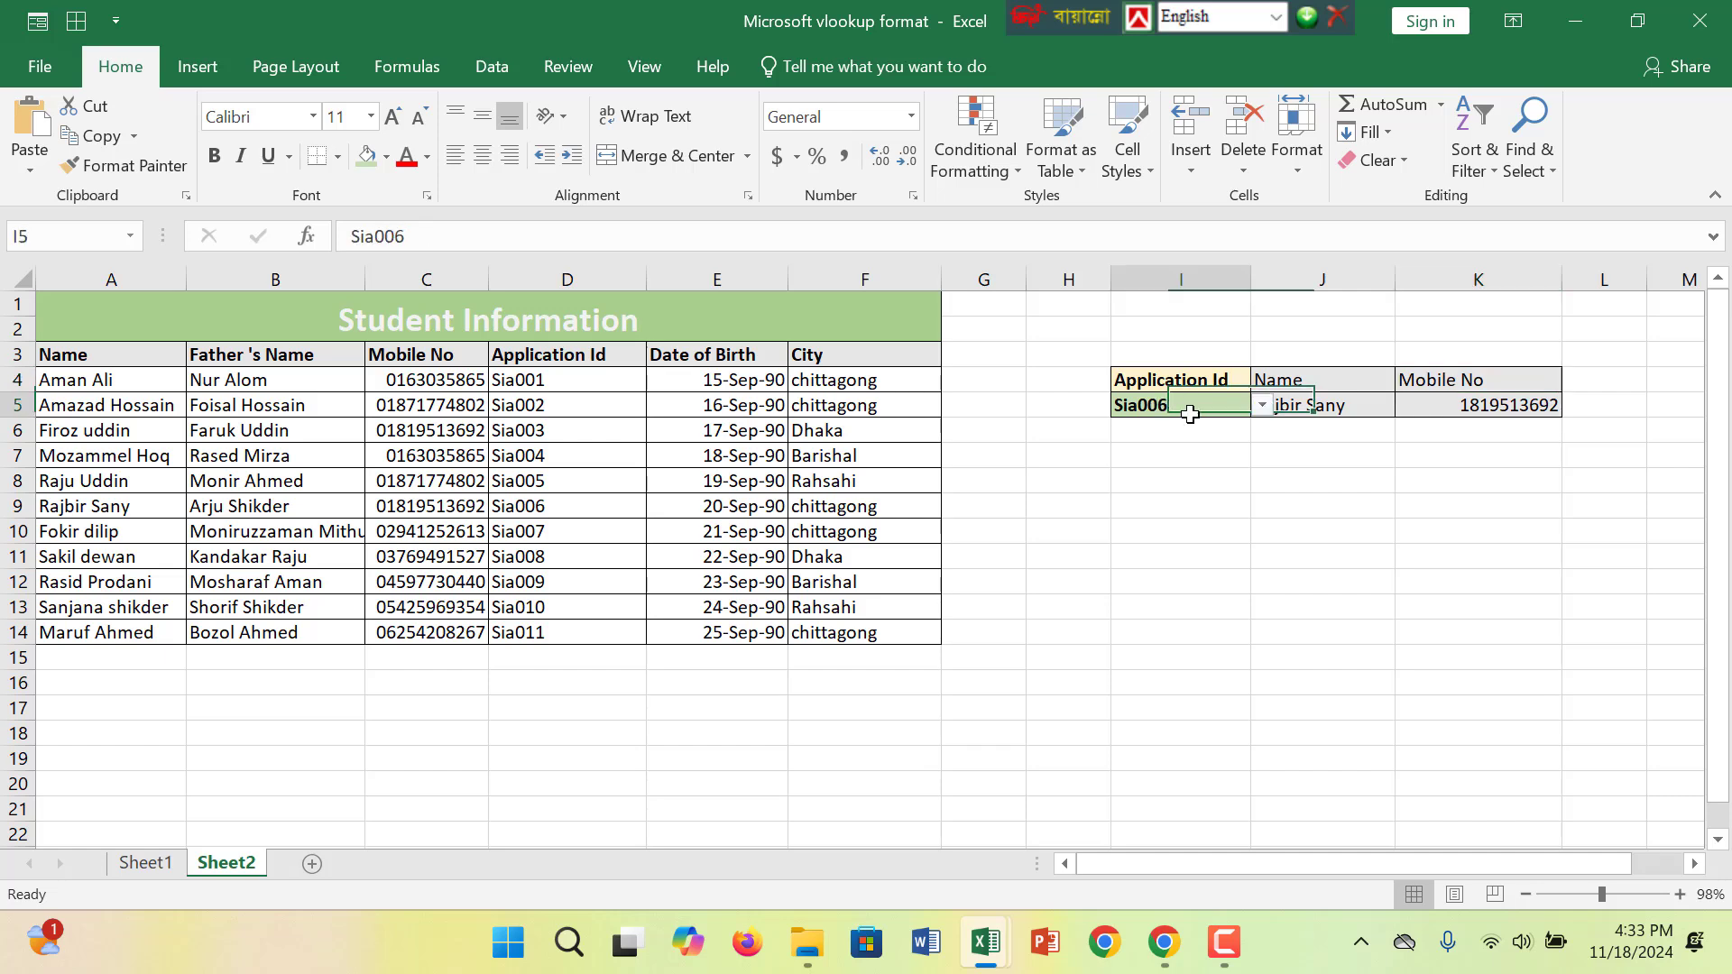
left_click(1262, 406)
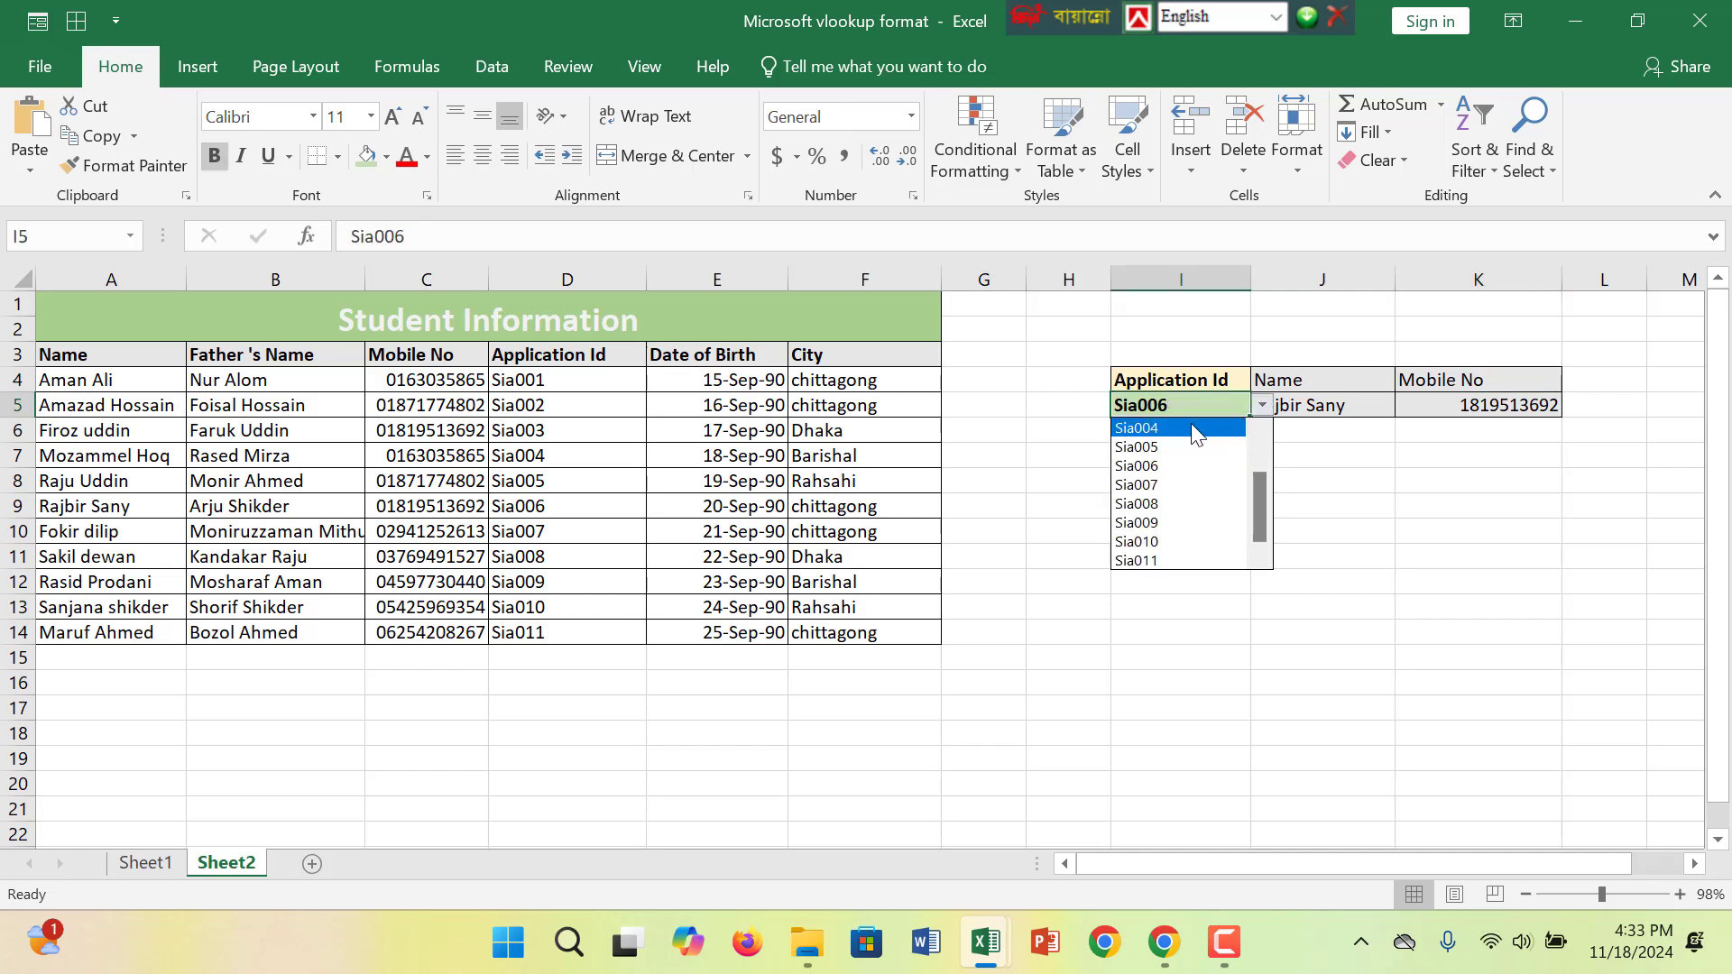
left_click(1191, 428)
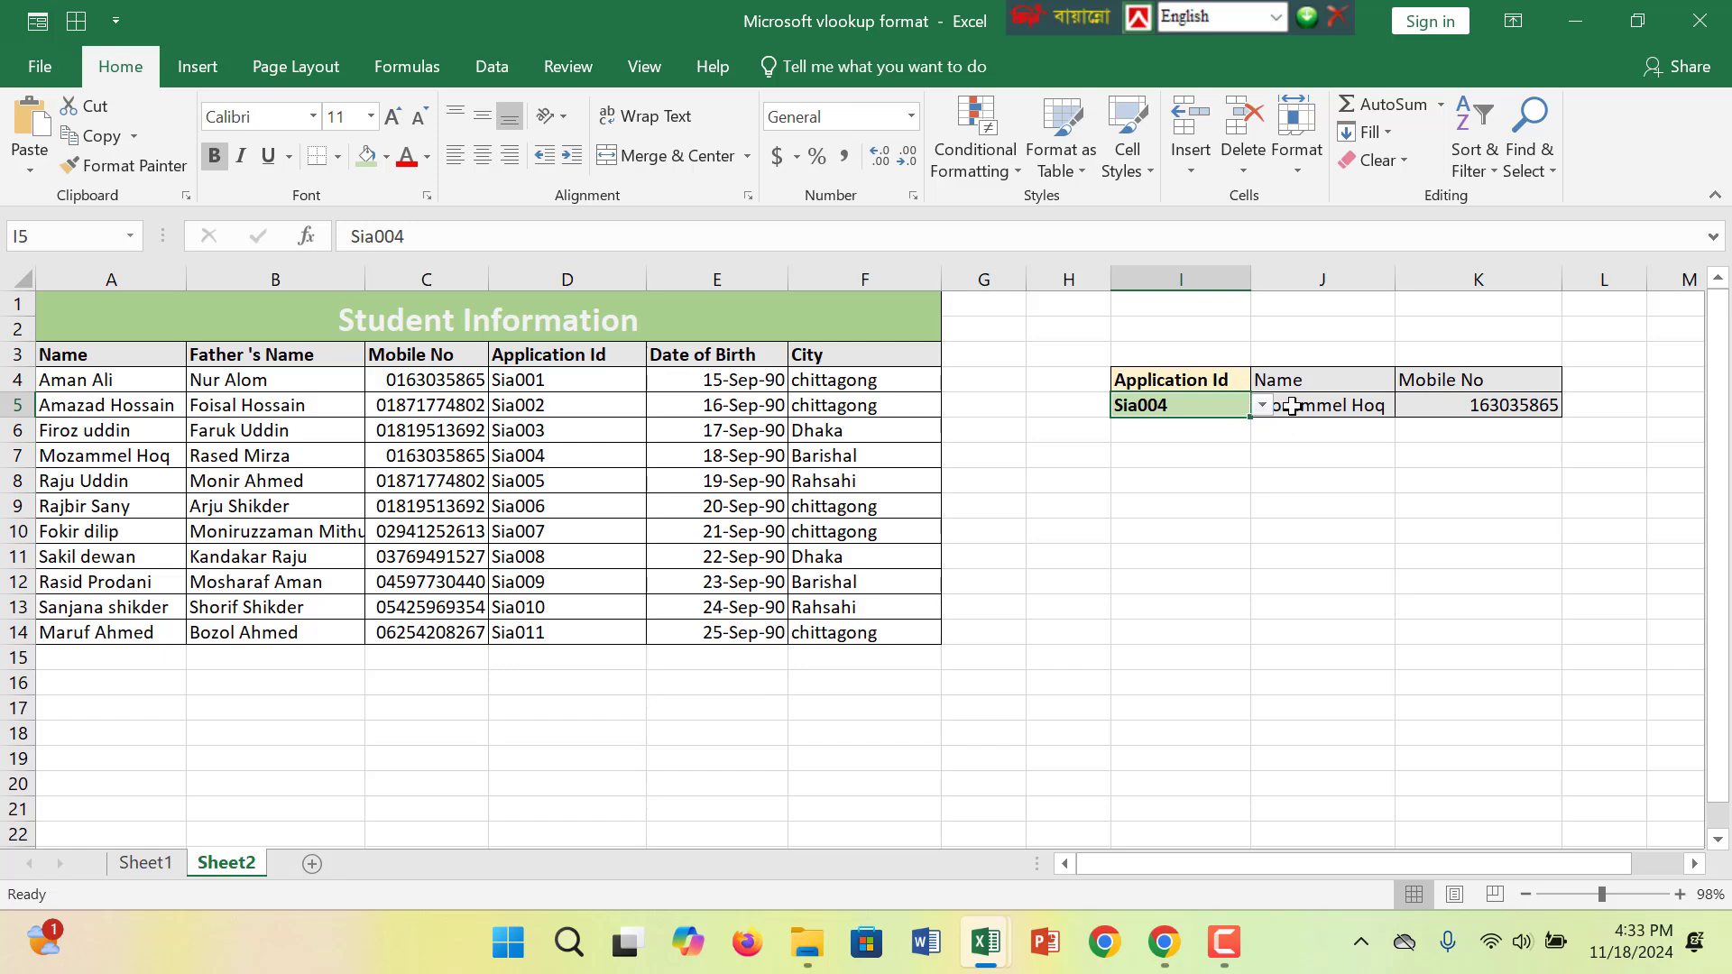
- Clear the contents of the Application Id, Name and Mobile No entry cells in row 5
left_click(1332, 408)
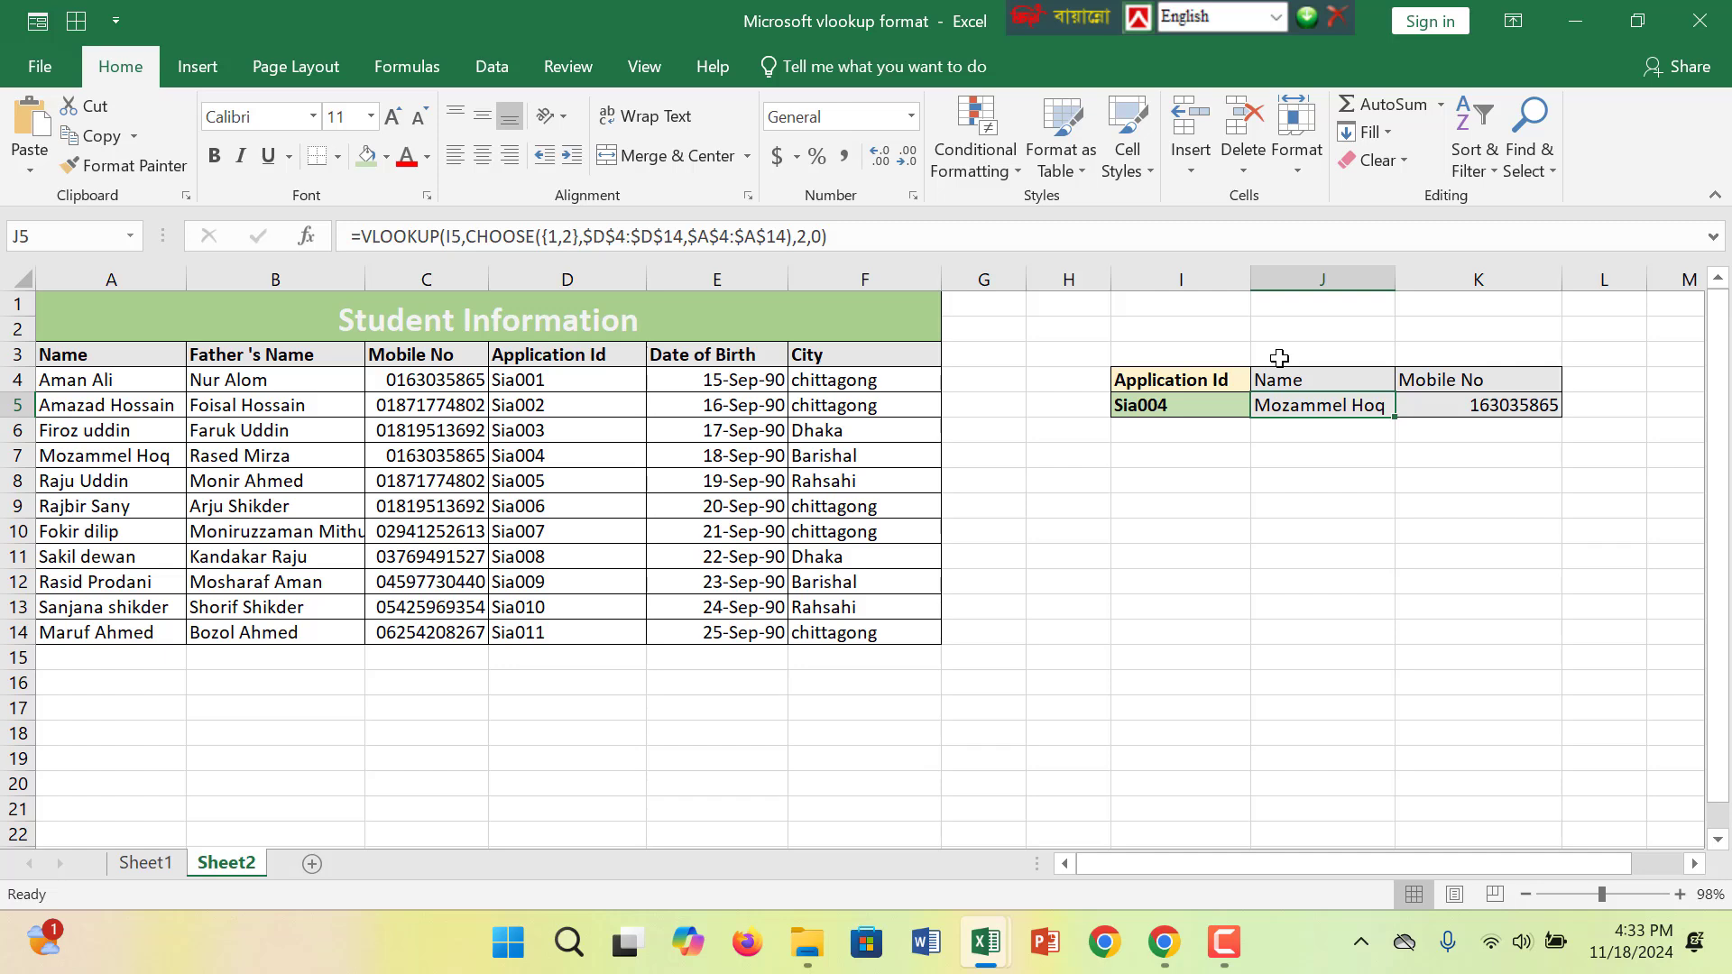
left_click(1148, 405)
left_click_drag(1300, 408, 1448, 416)
right_click(1477, 411)
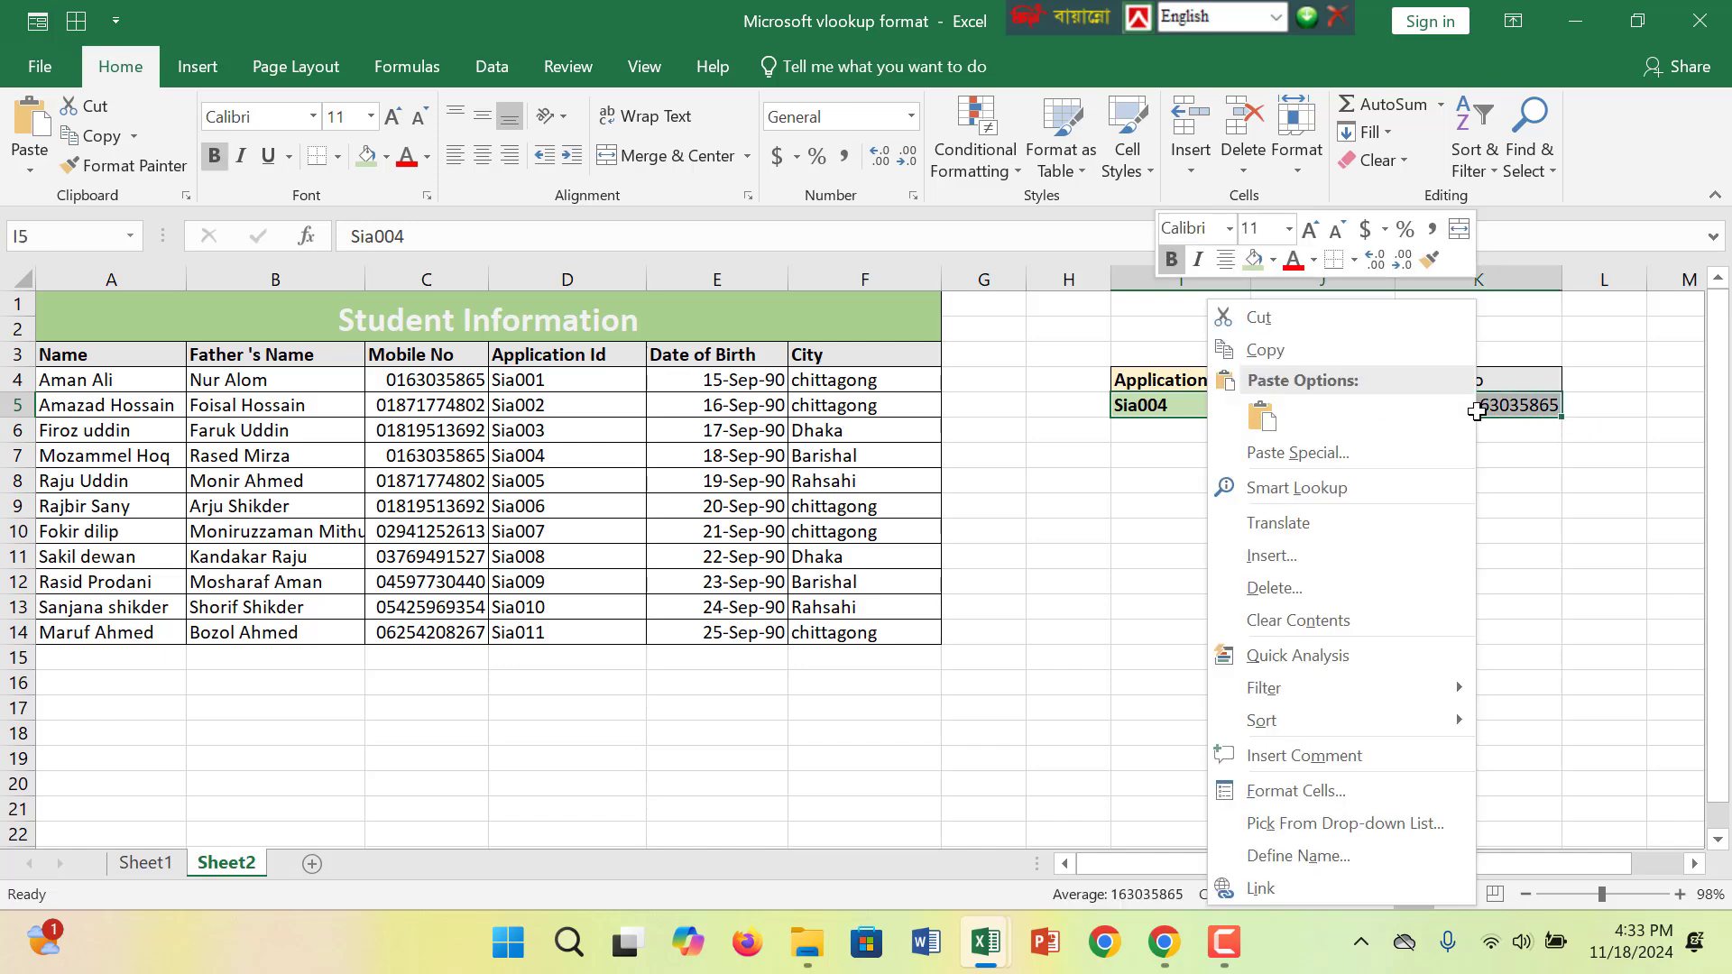
left_click(1391, 621)
left_click(1229, 498)
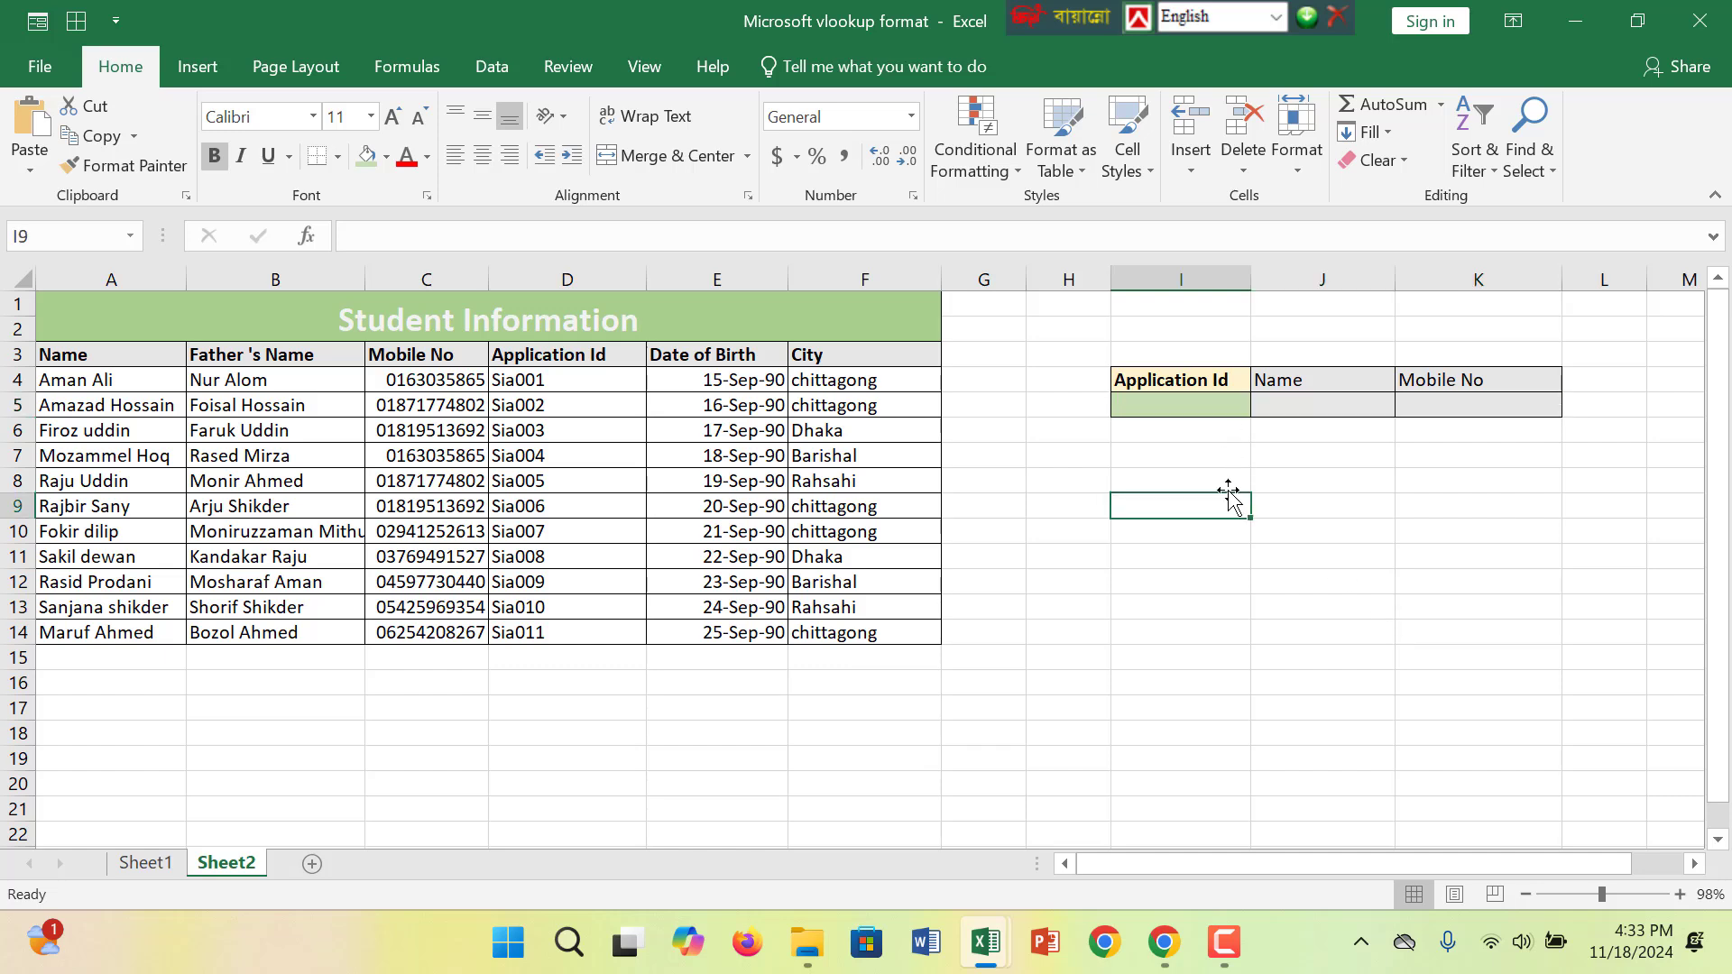
left_click(1207, 405)
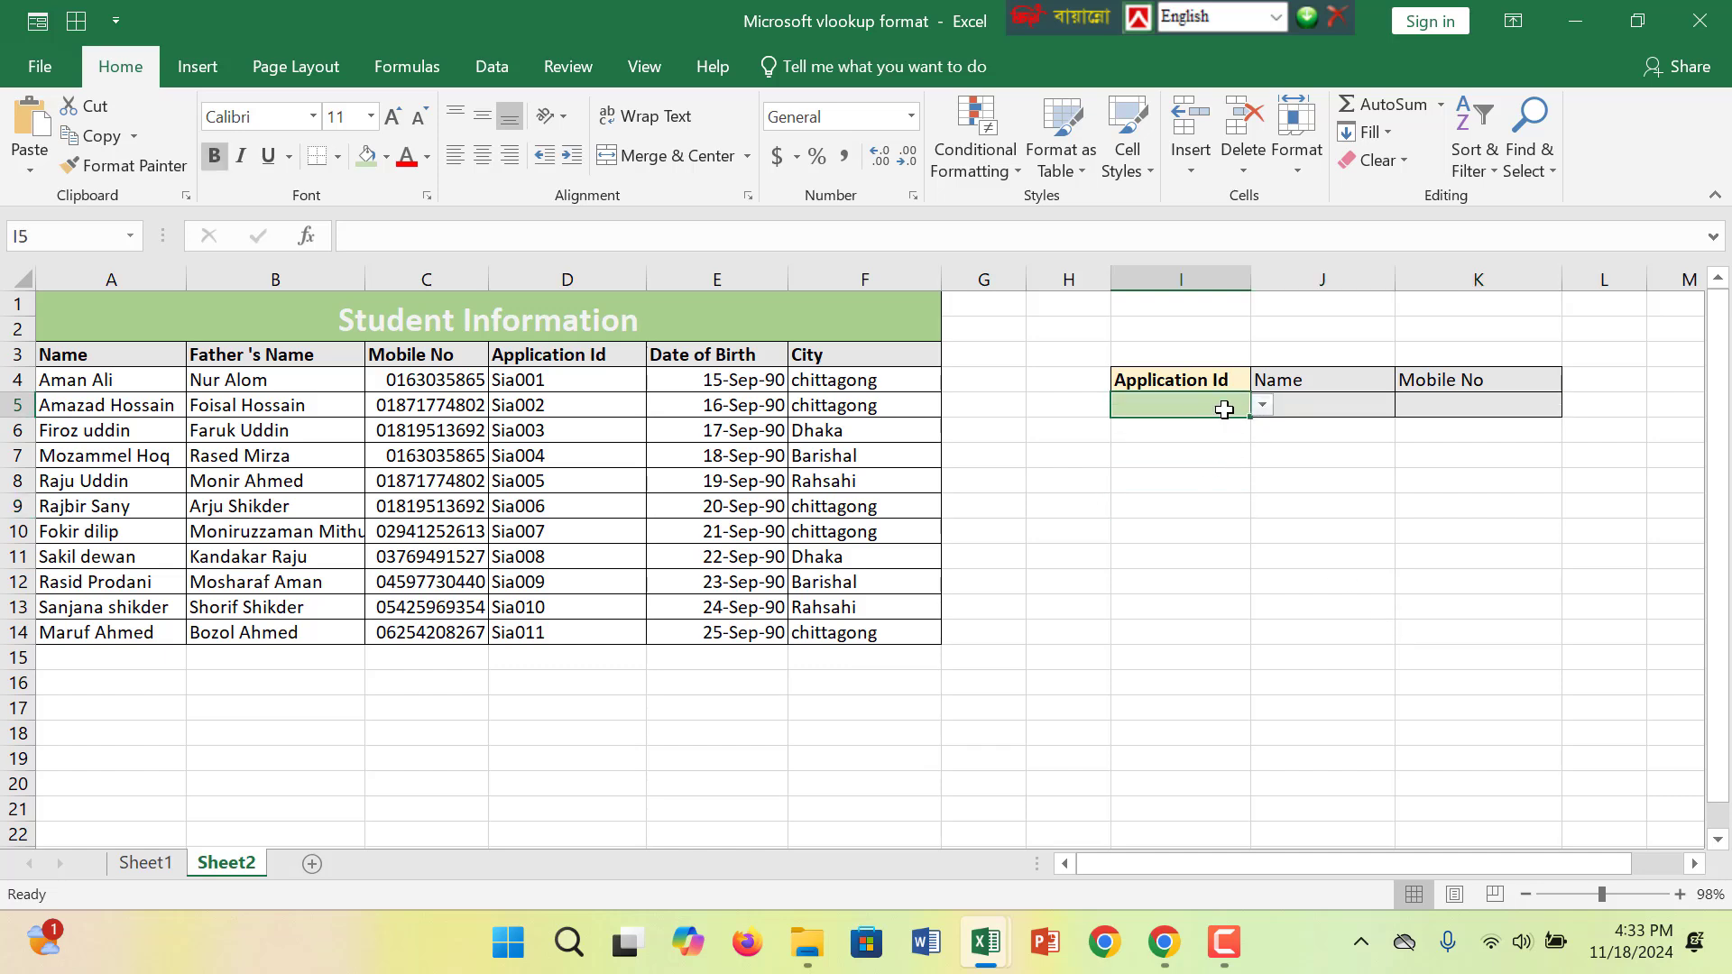
right_click(1225, 410)
left_click(1280, 590)
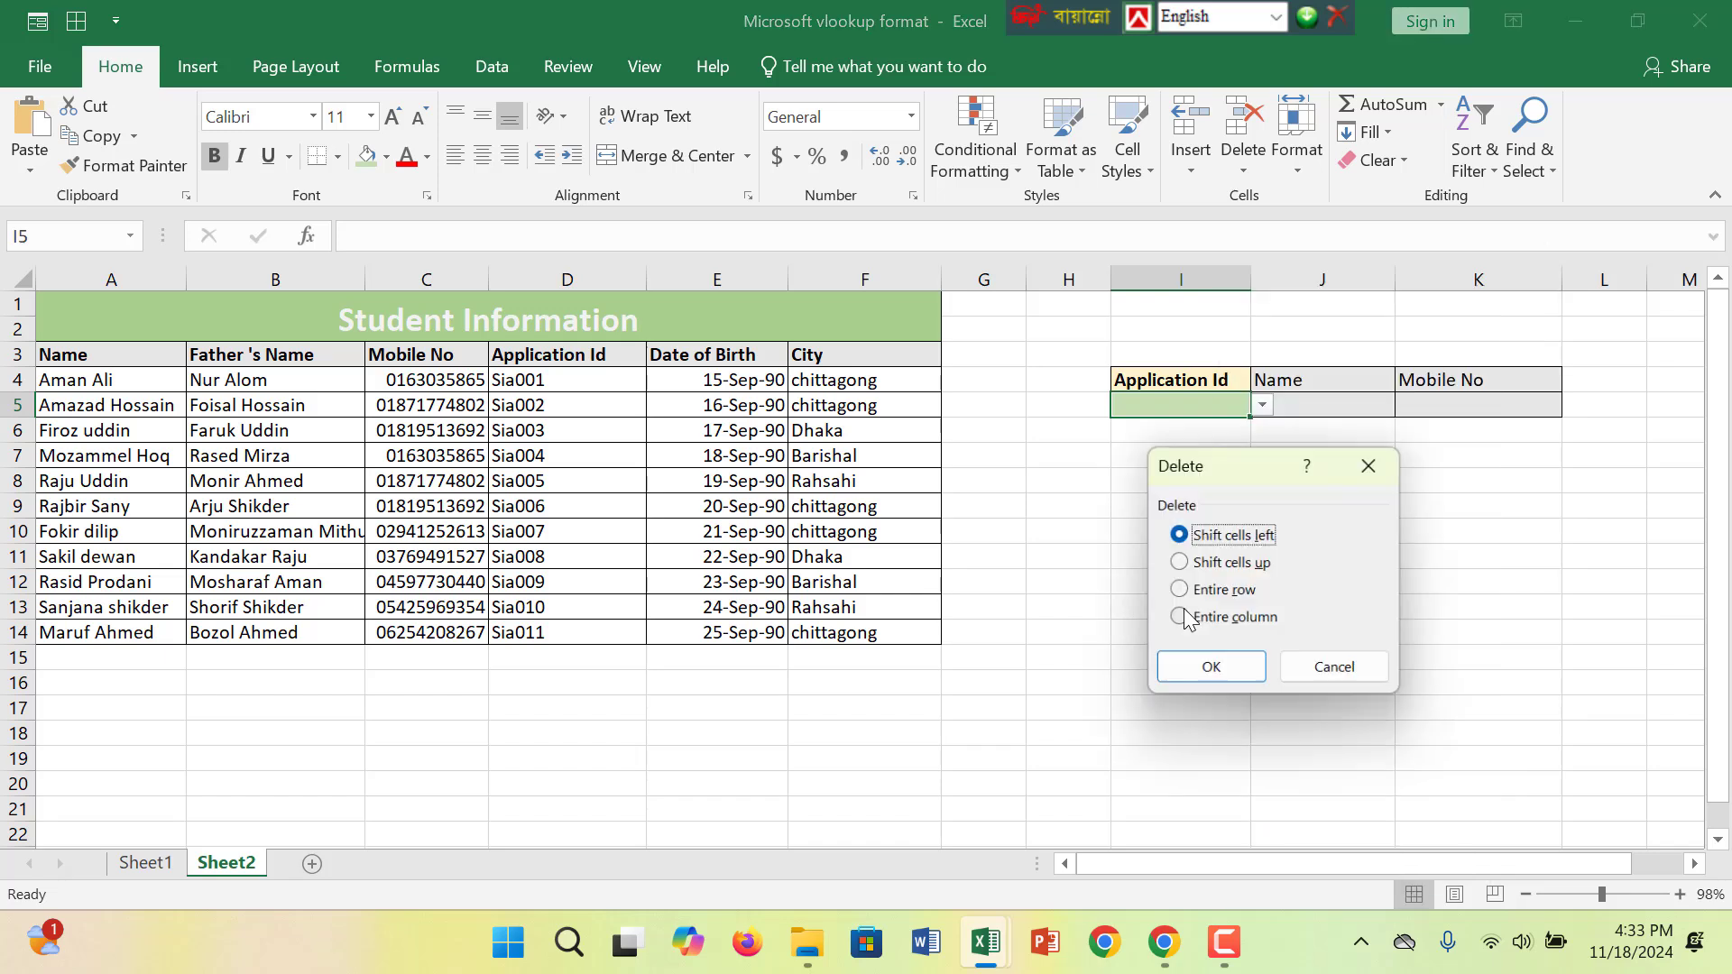
left_click(1211, 667)
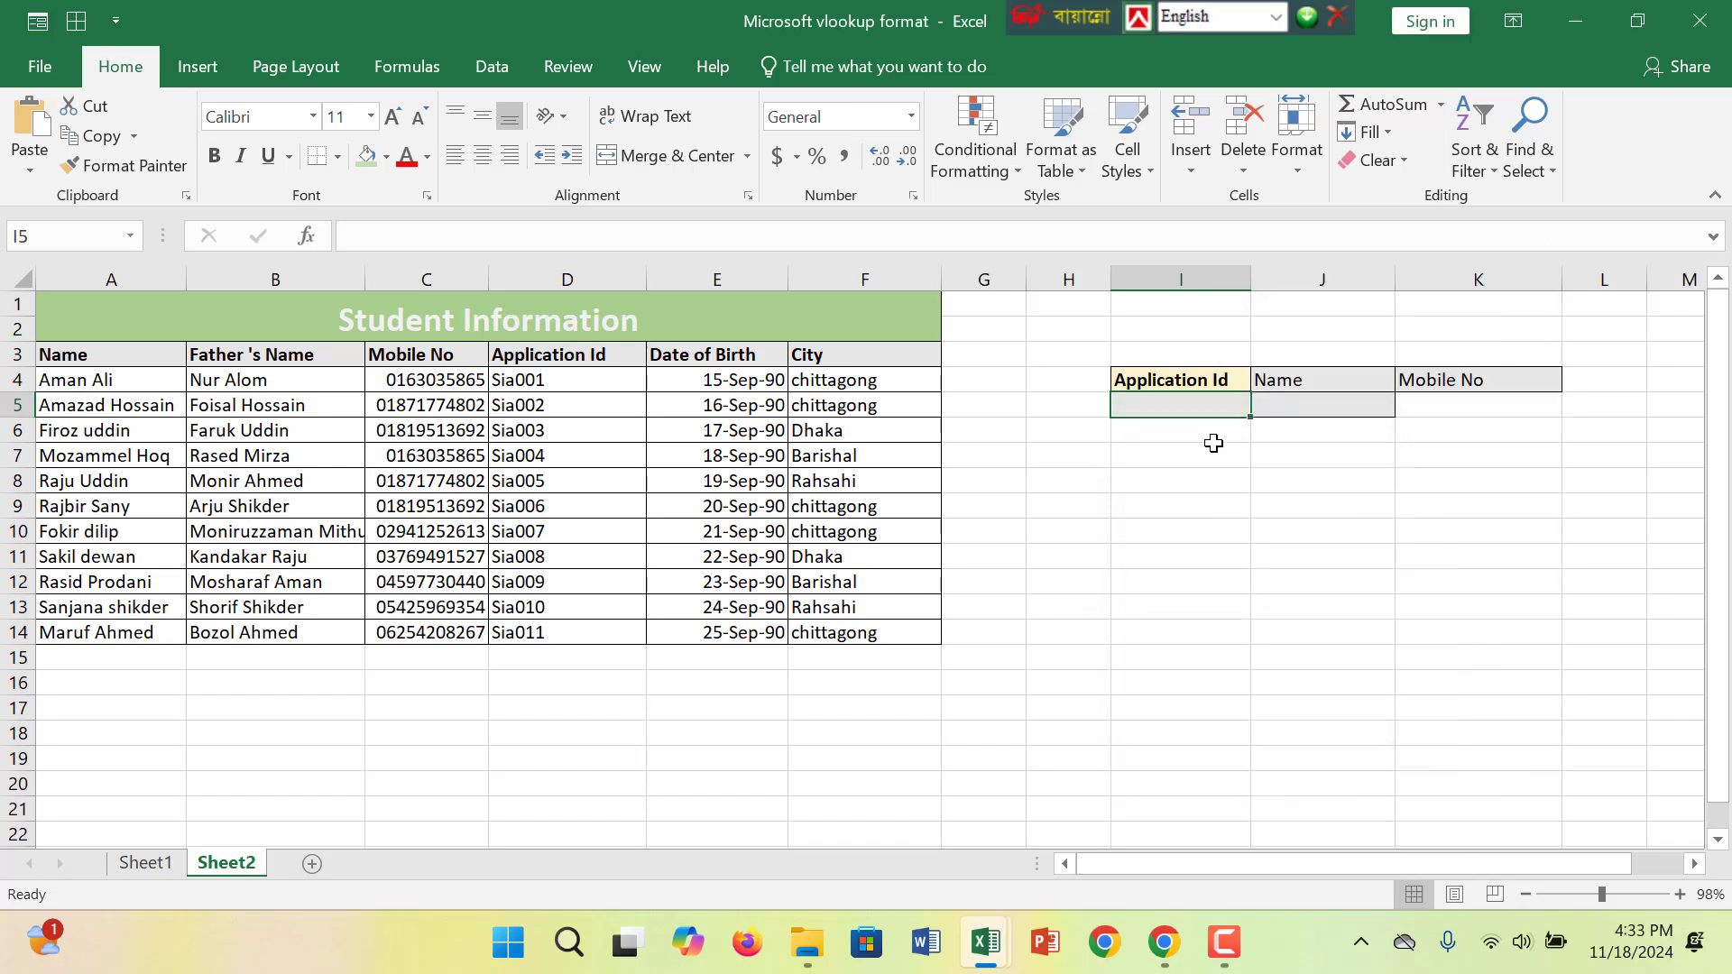
left_click(1520, 539)
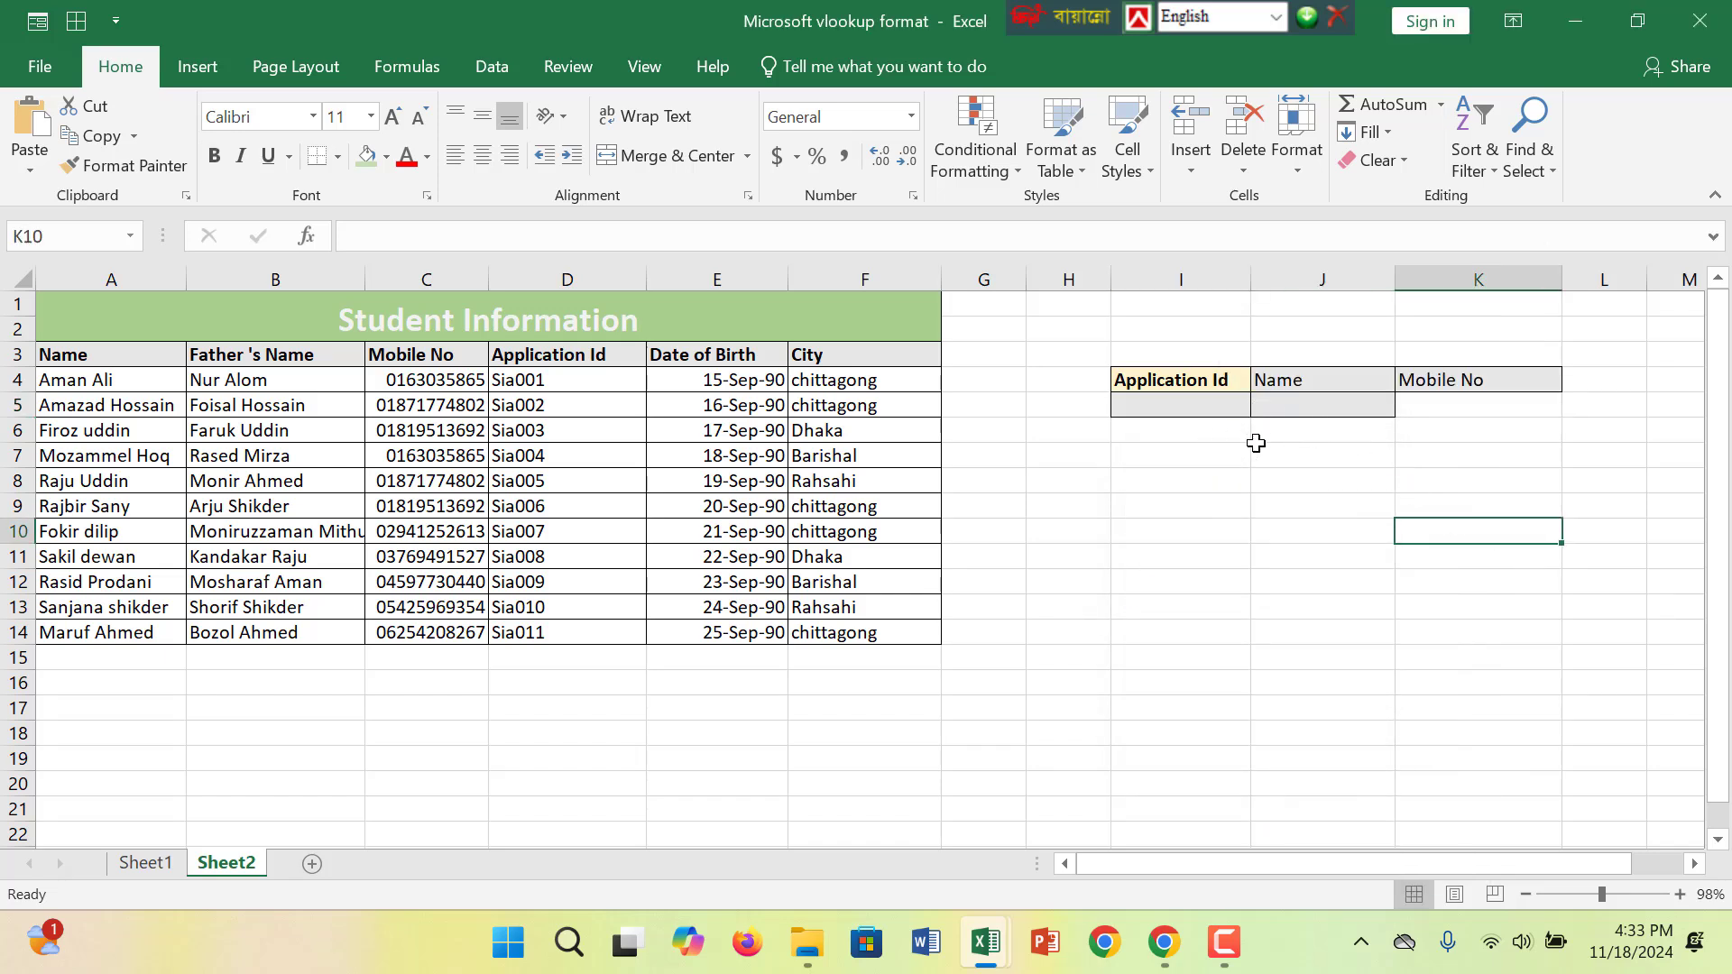
key("ctrl+z")
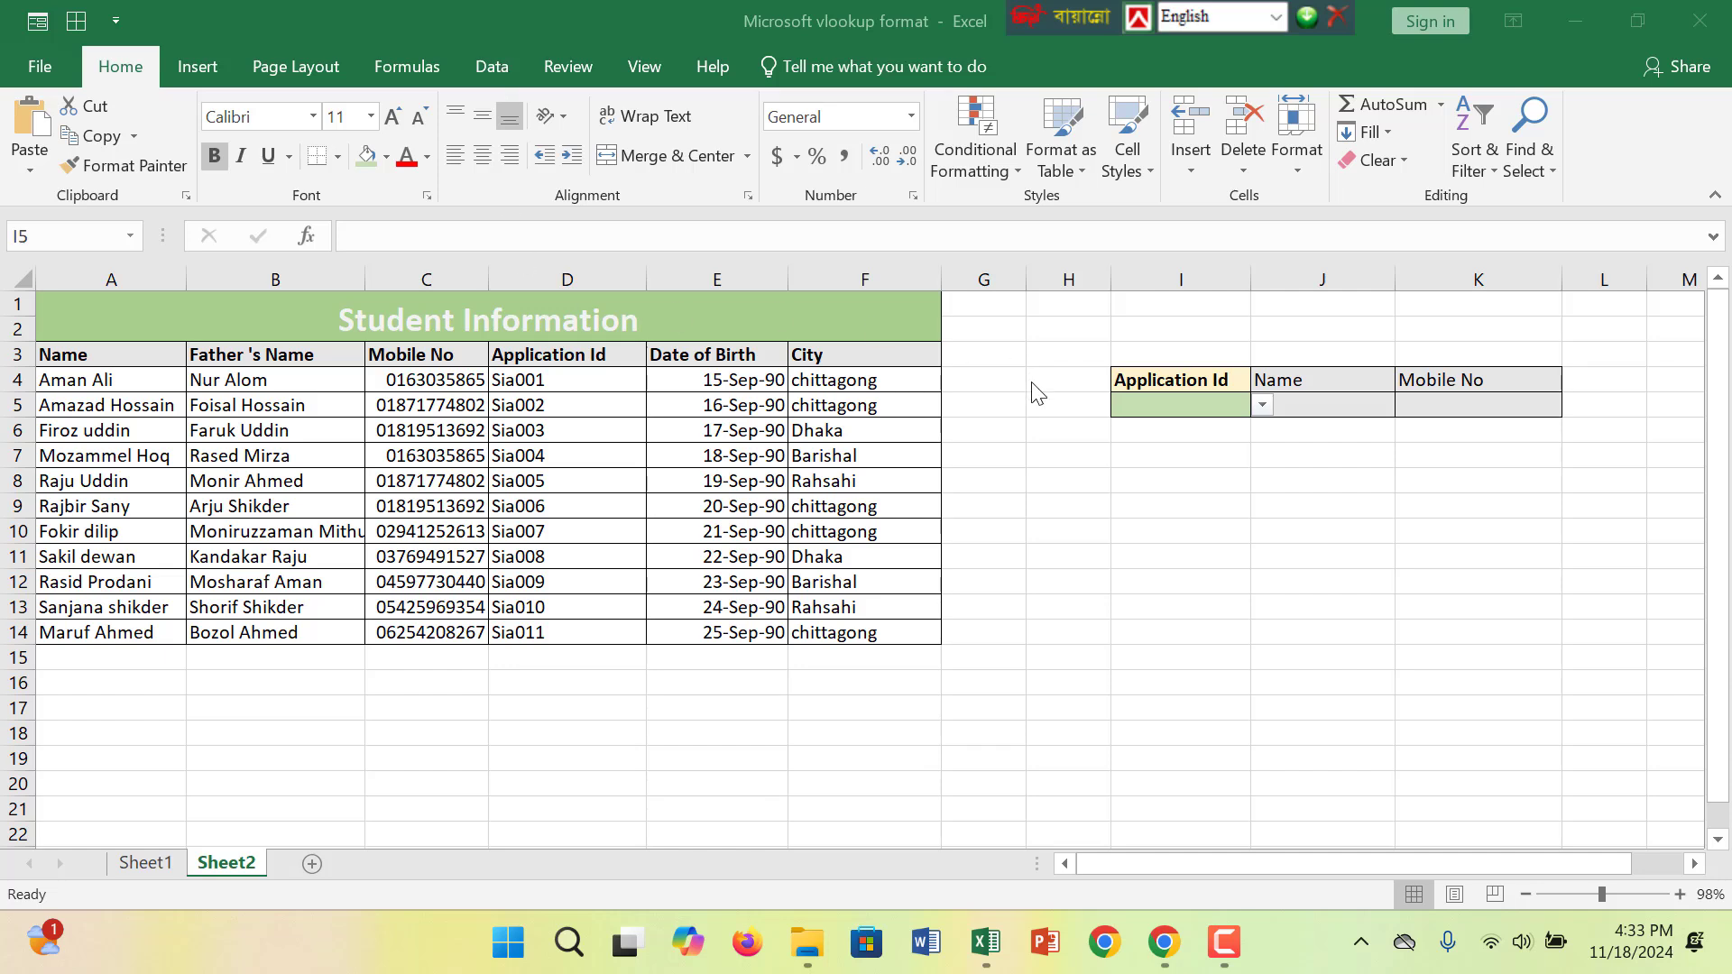
- Pick Sia002 and then Sia001 from the Application Id dropdown
left_click(1208, 419)
left_click(1262, 405)
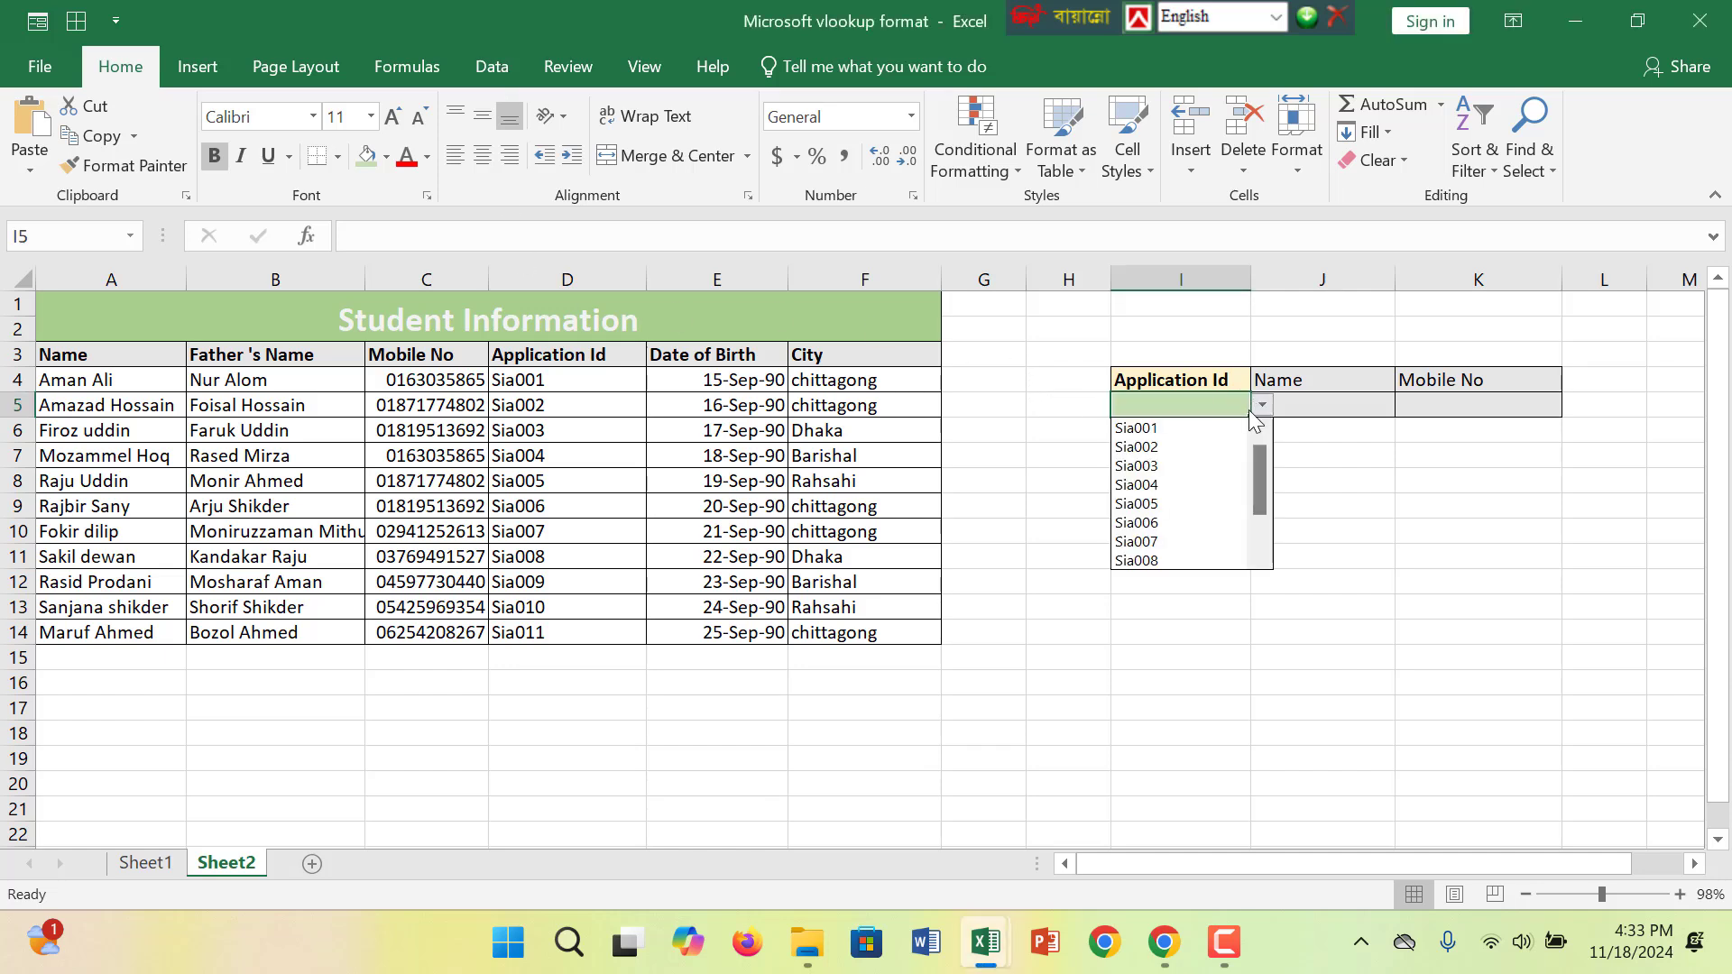
left_click(1195, 447)
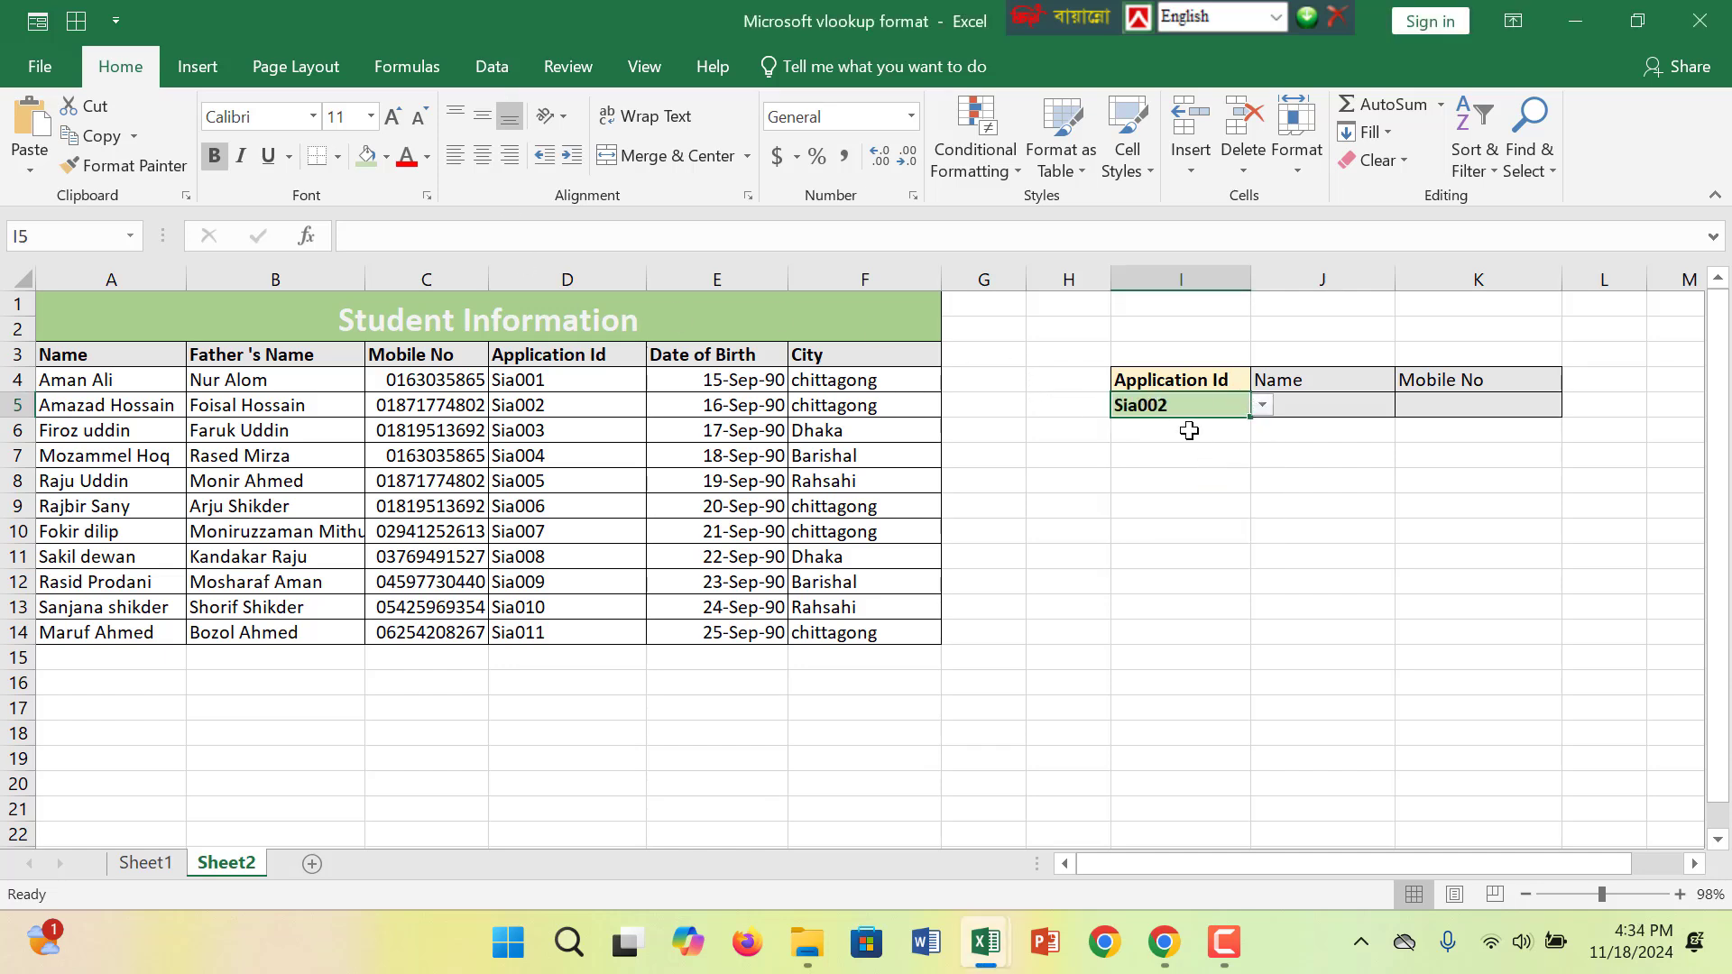
left_click(1263, 405)
left_click_drag(1260, 468, 1259, 452)
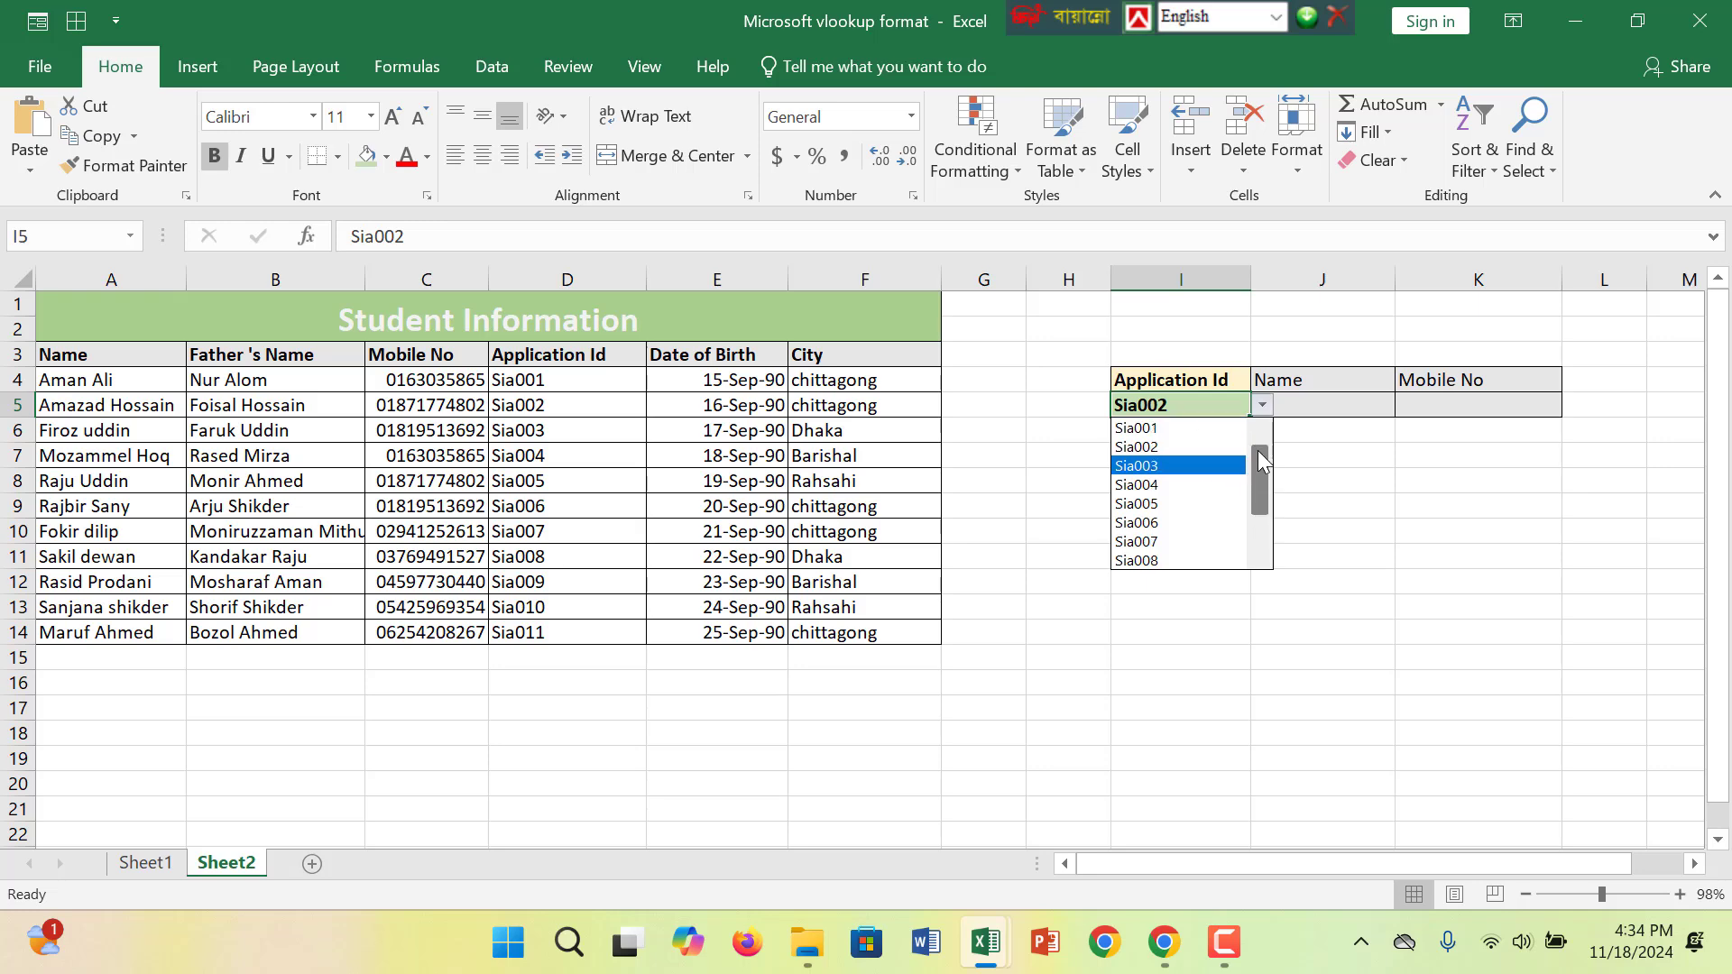
left_click(1146, 428)
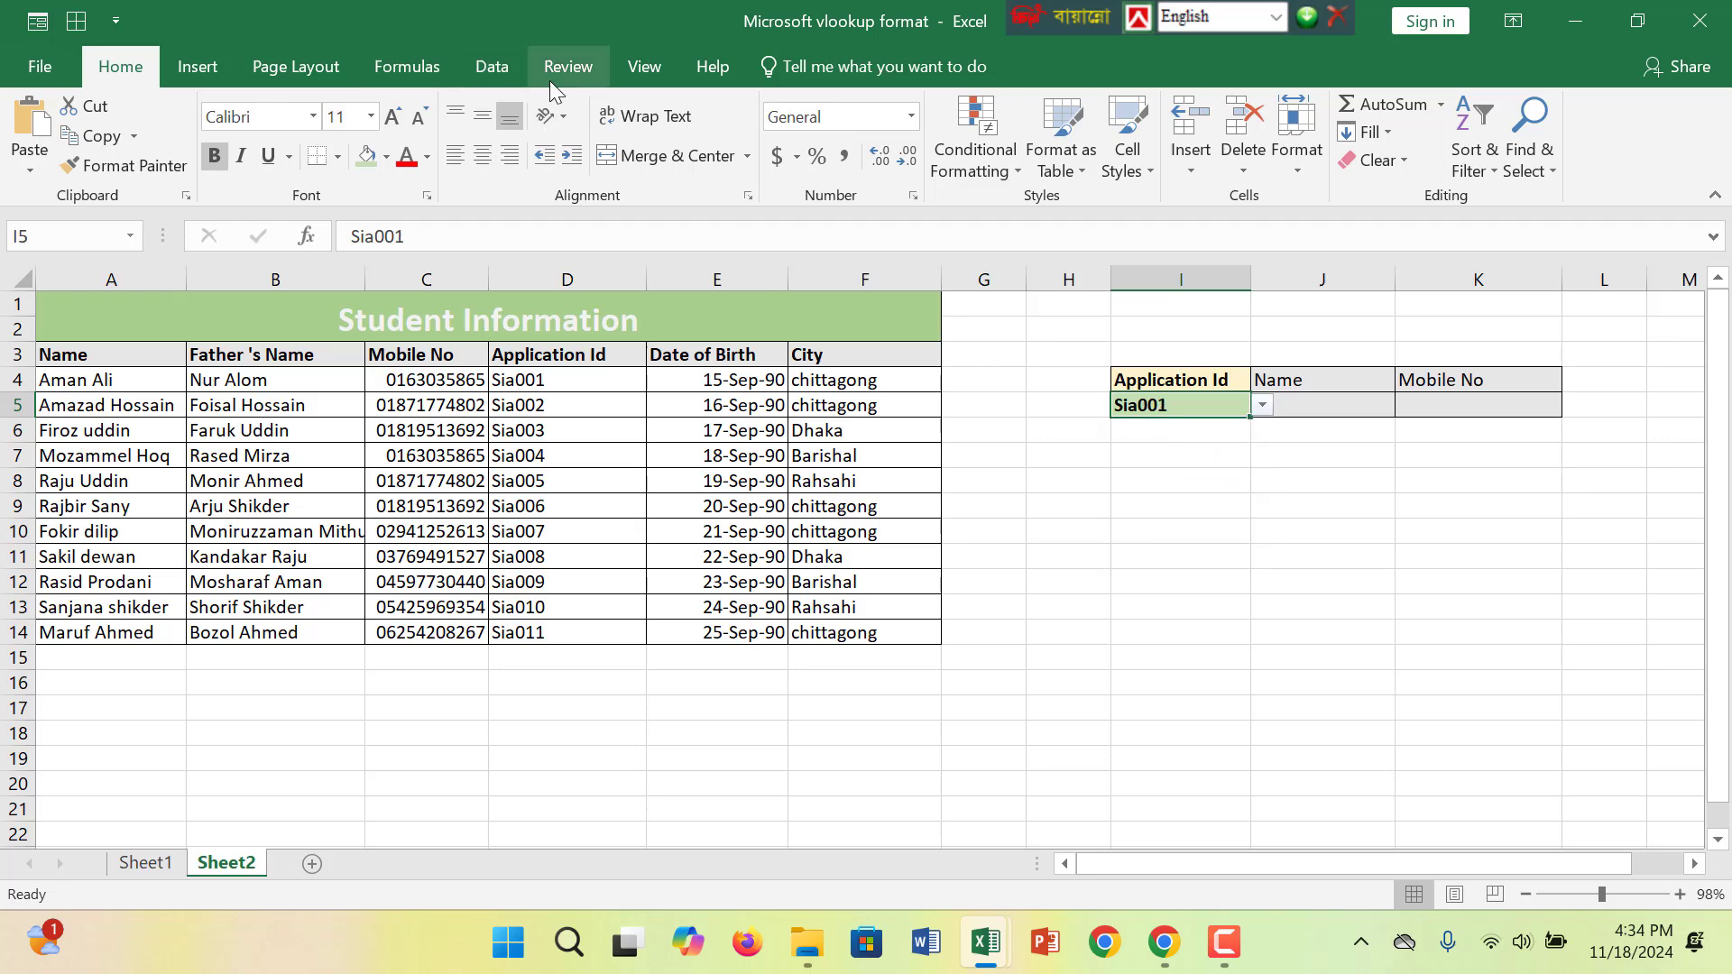
- Open data validation for the Application Id cell and set Allow to List
left_click(495, 80)
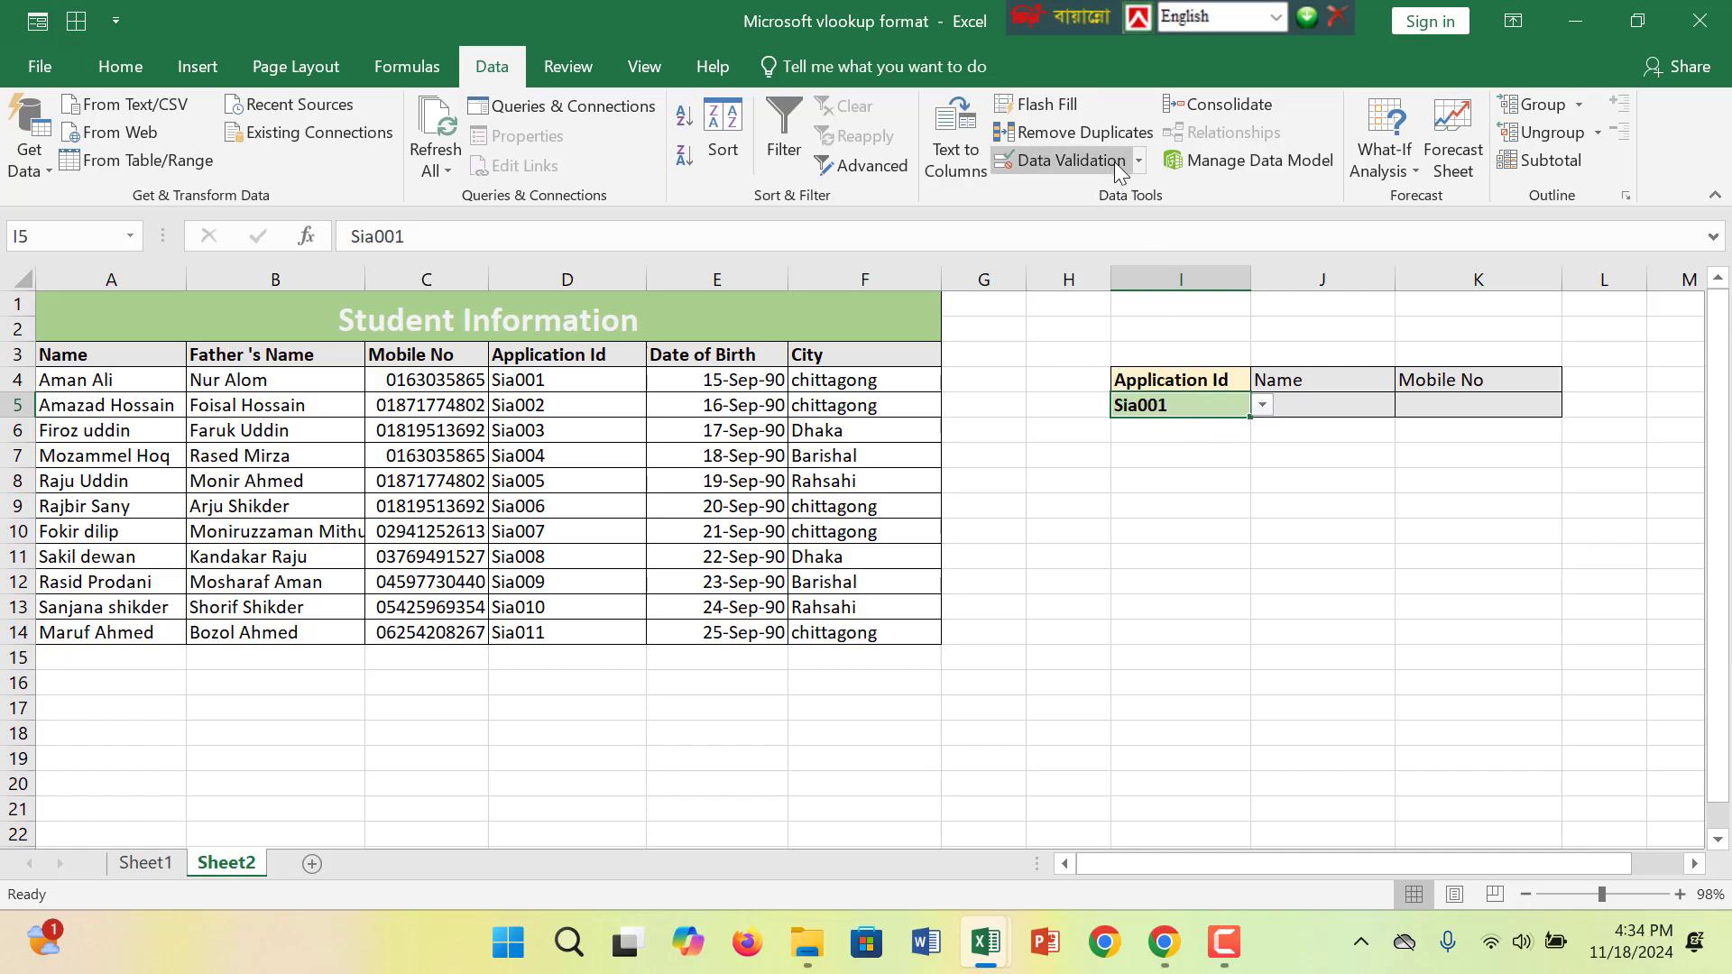
left_click(1138, 162)
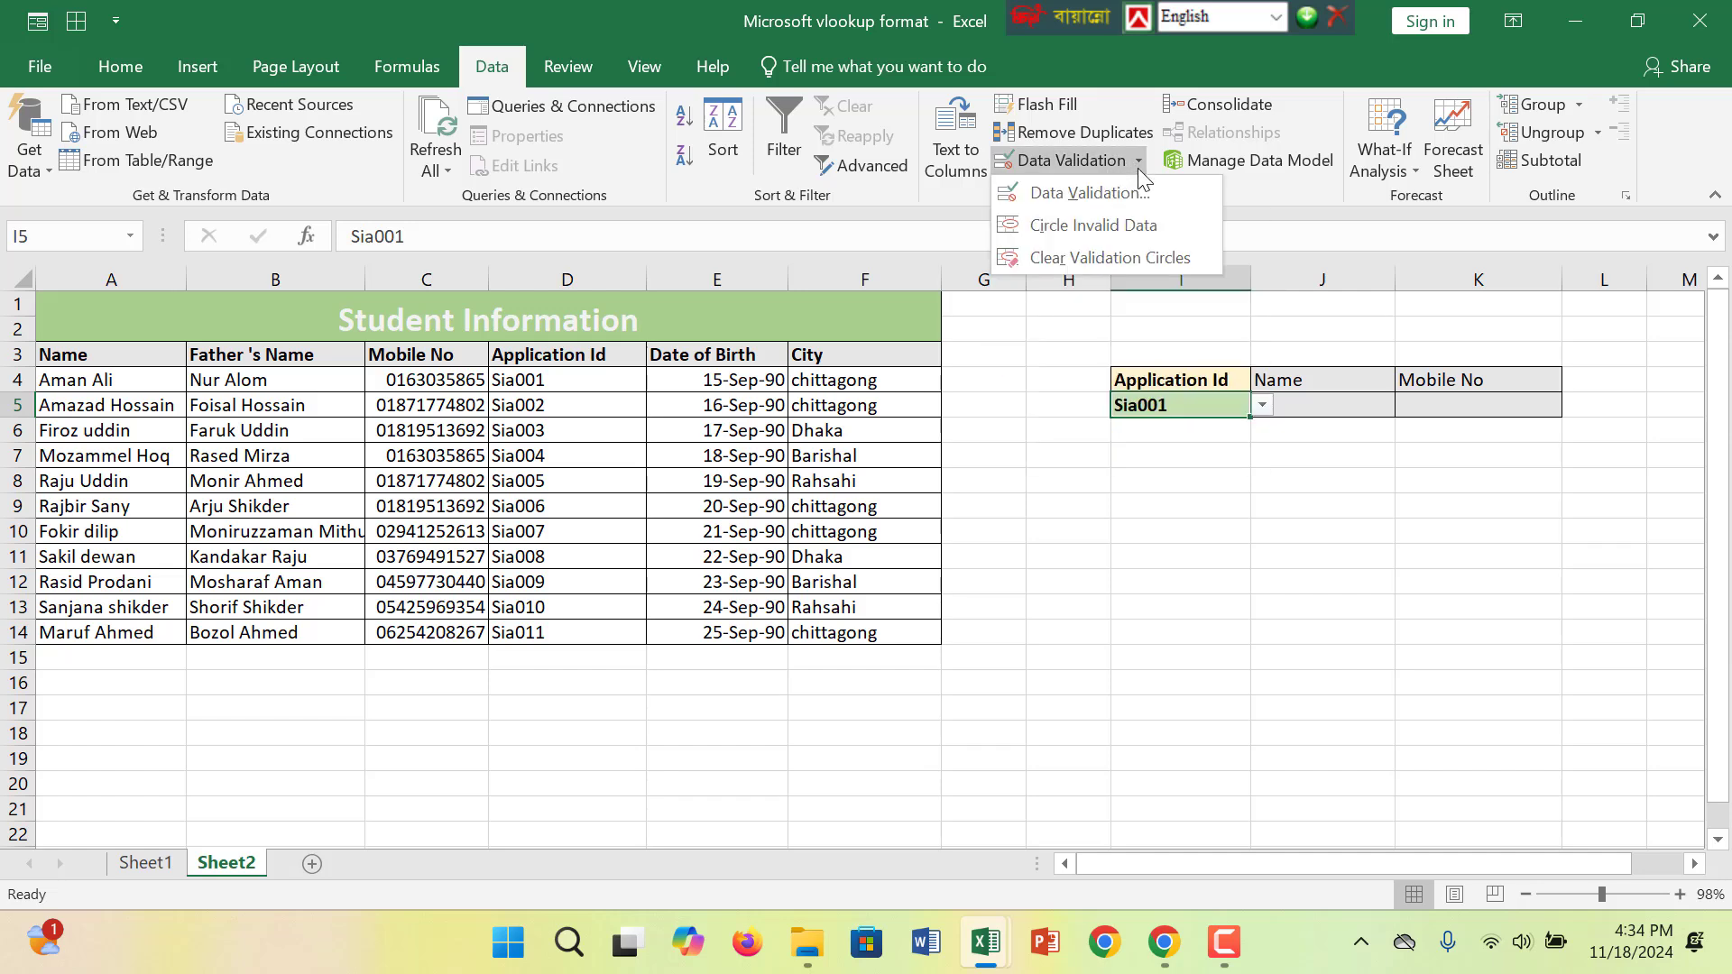
left_click(1131, 190)
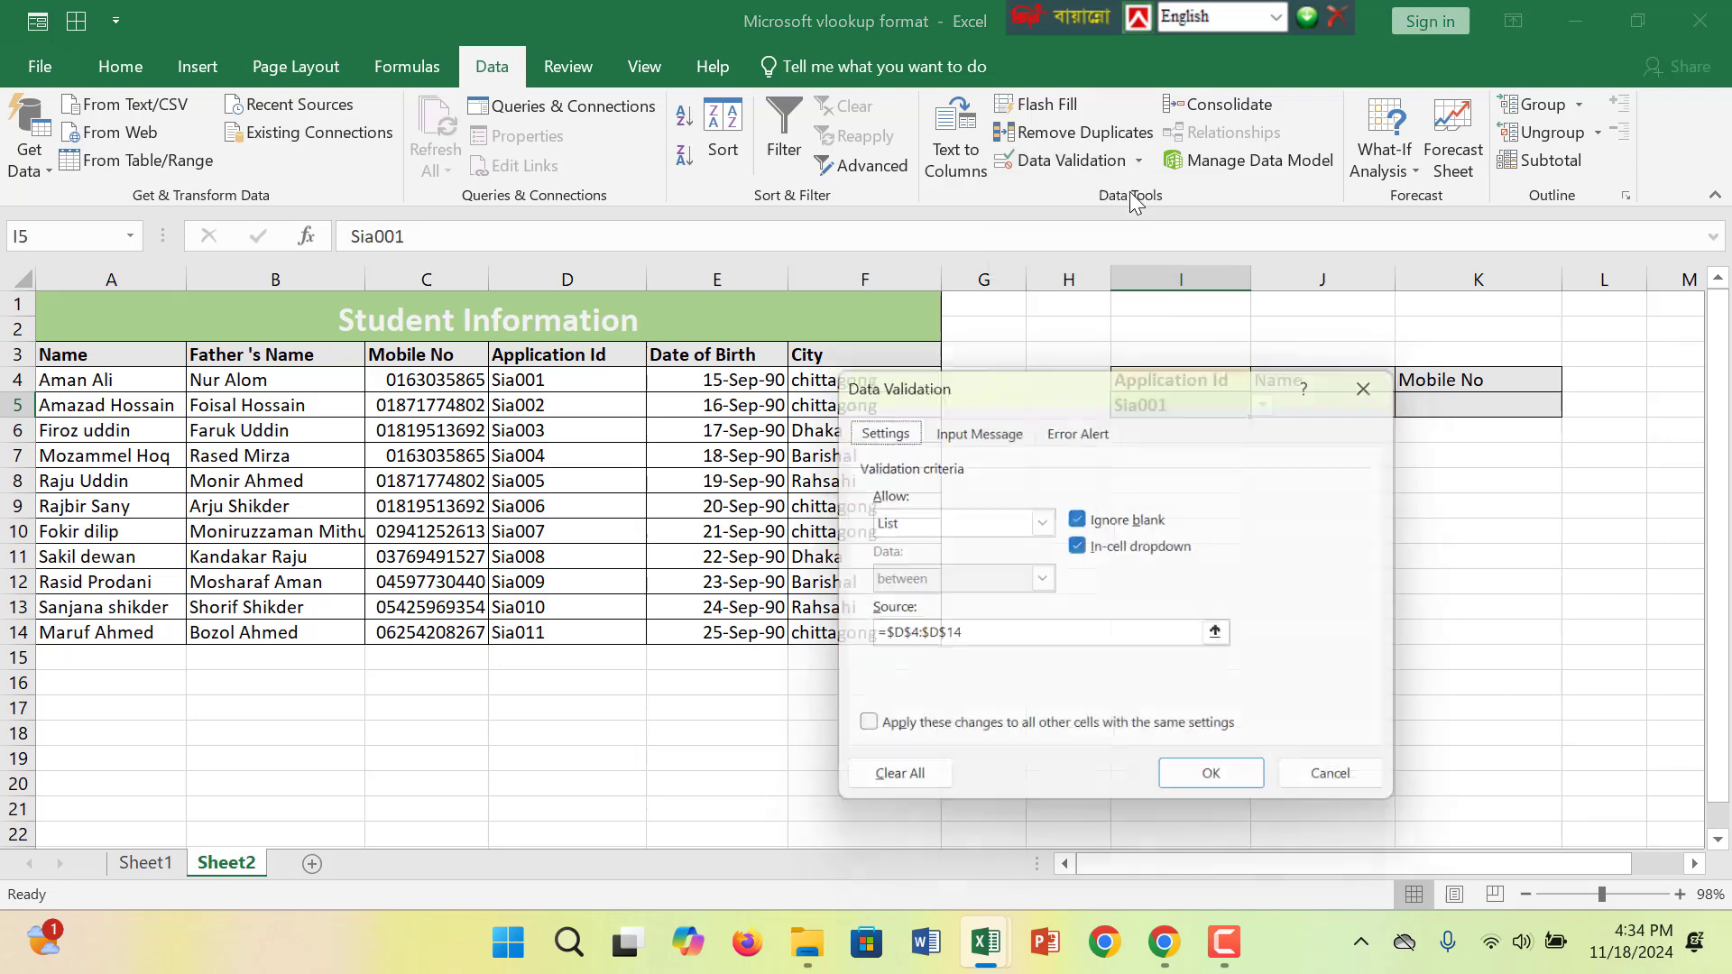
left_click(1042, 524)
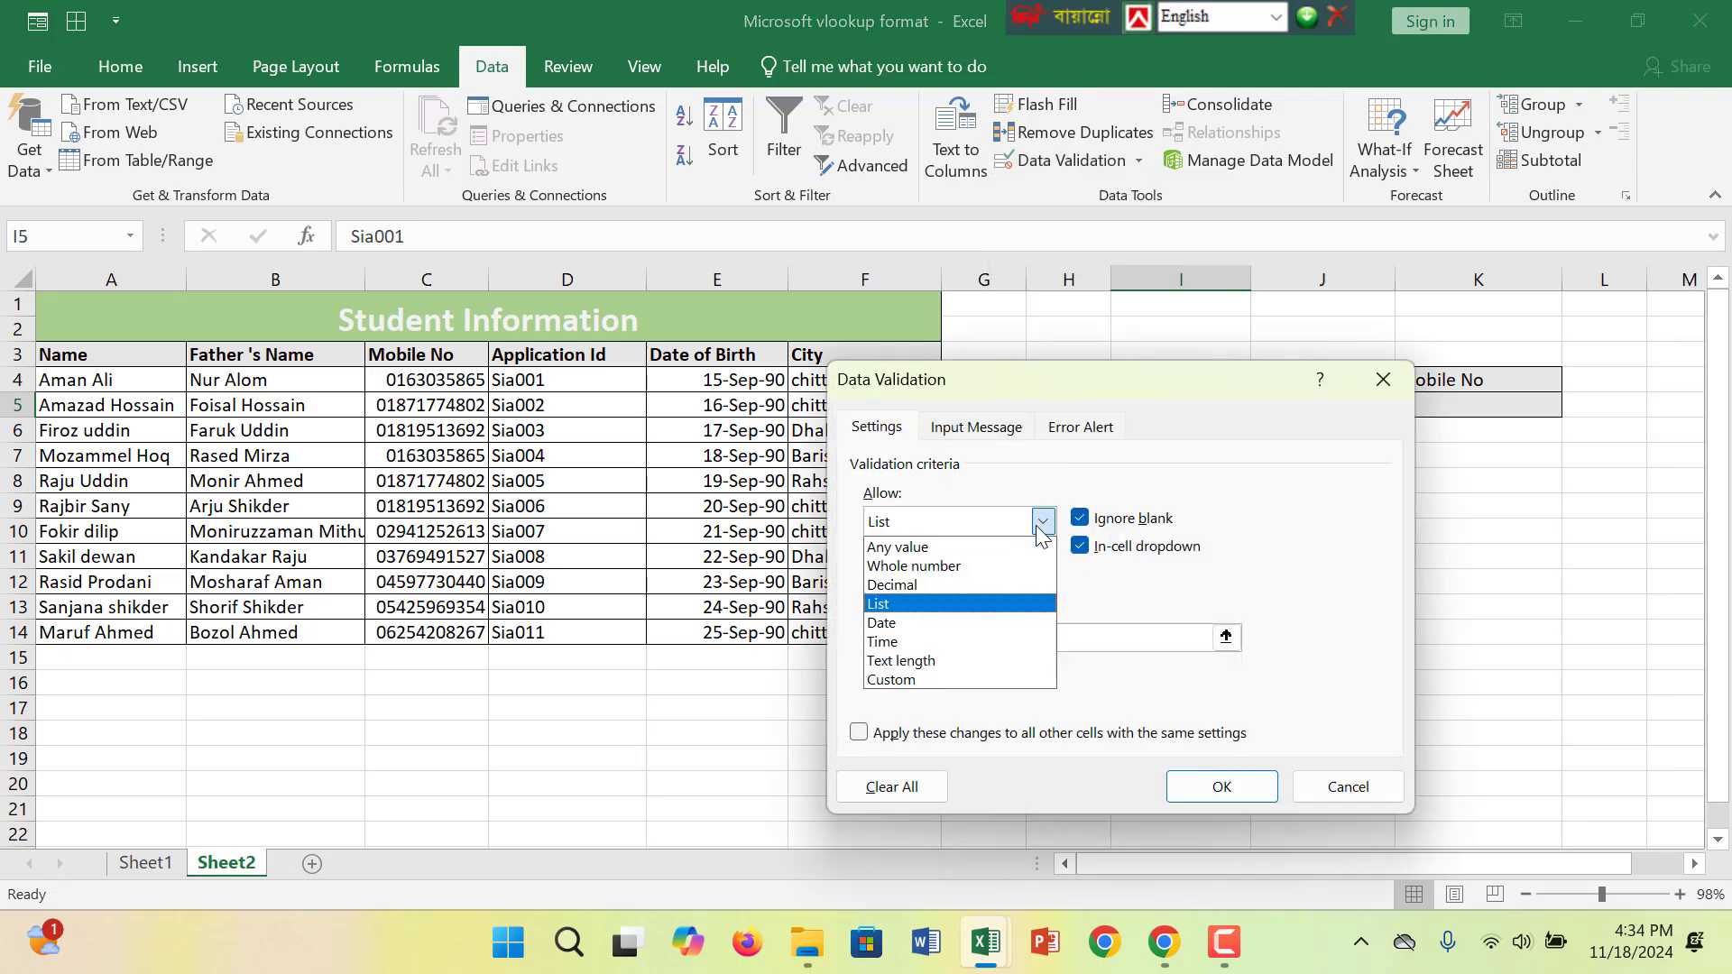
left_click(925, 607)
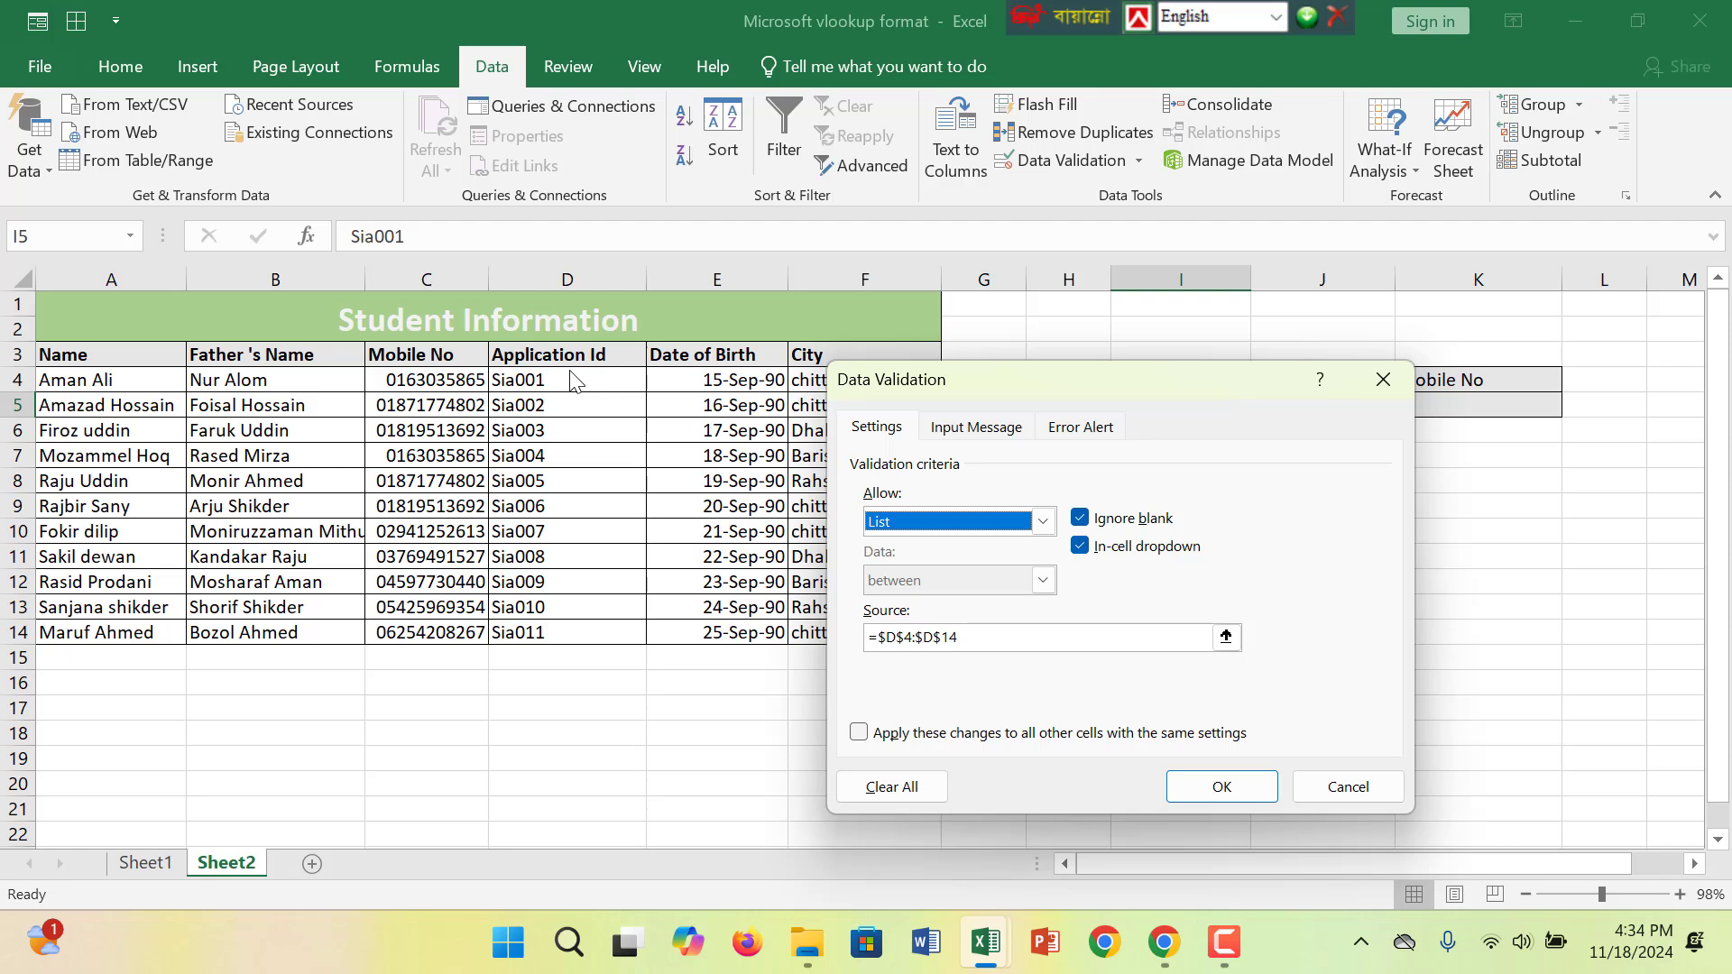
- Set the validation source to the Application Id range $D$4:$D$14 and confirm
left_click(1015, 636)
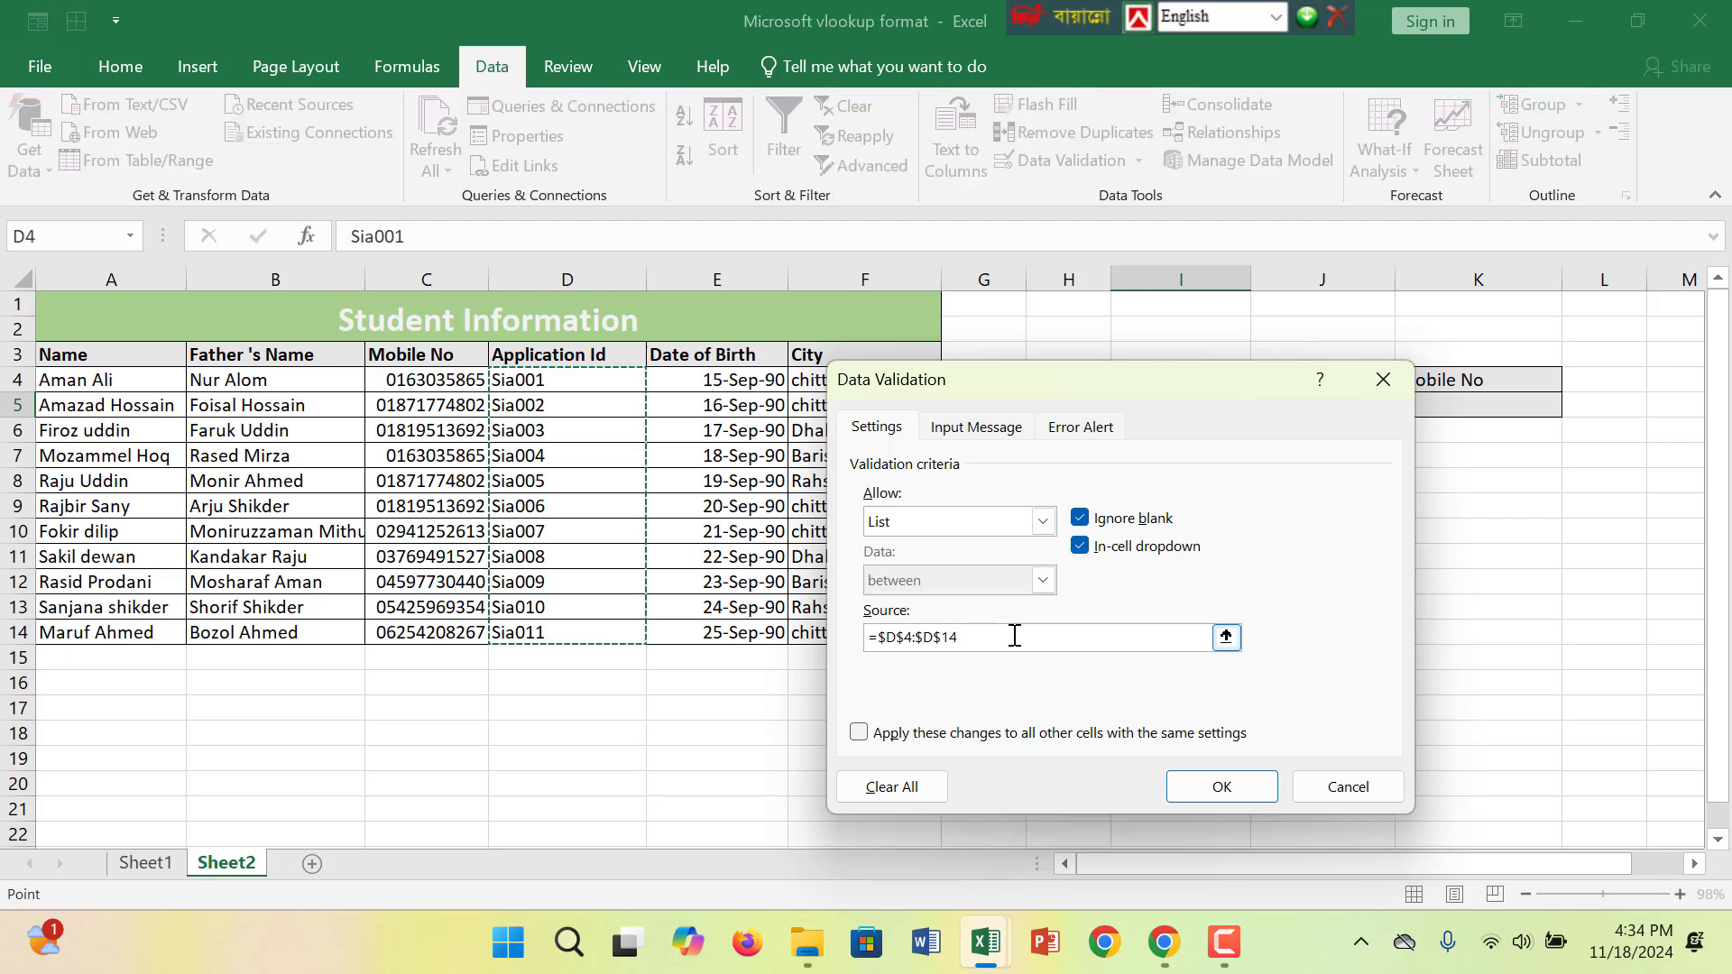
key("BackSpace")
key("BackSpace")
key("BackSpace")
key("BackSpace")
key("BackSpace")
key("BackSpace")
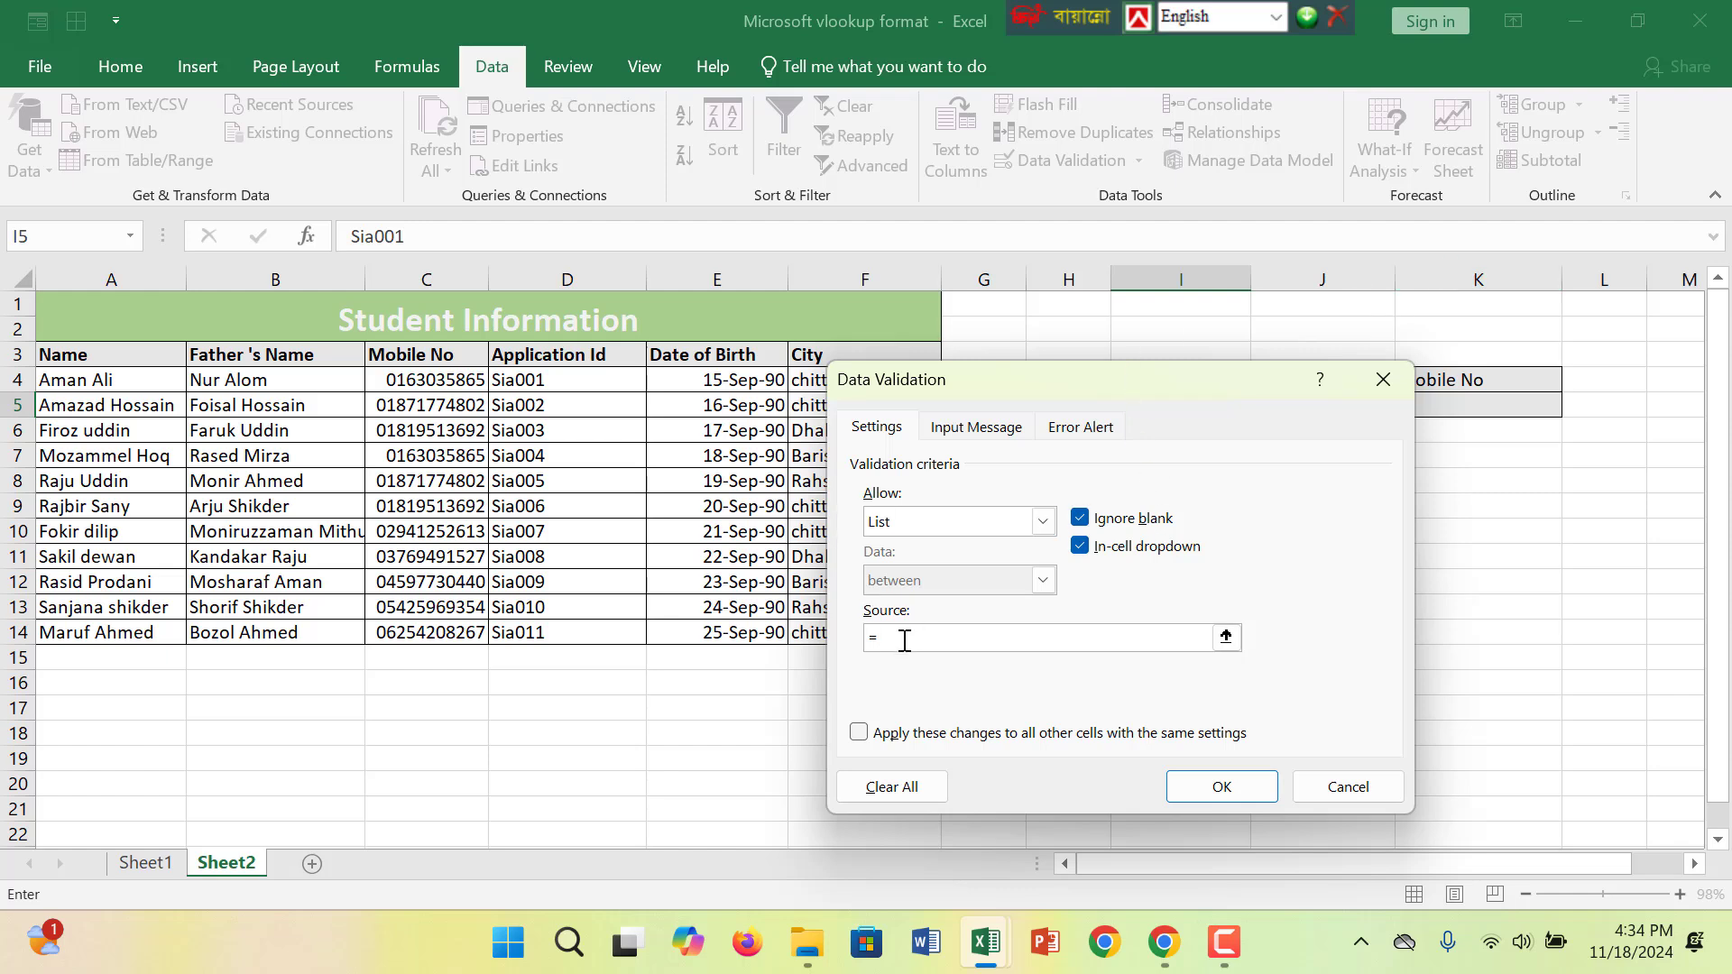
left_click_drag(592, 379, 545, 629)
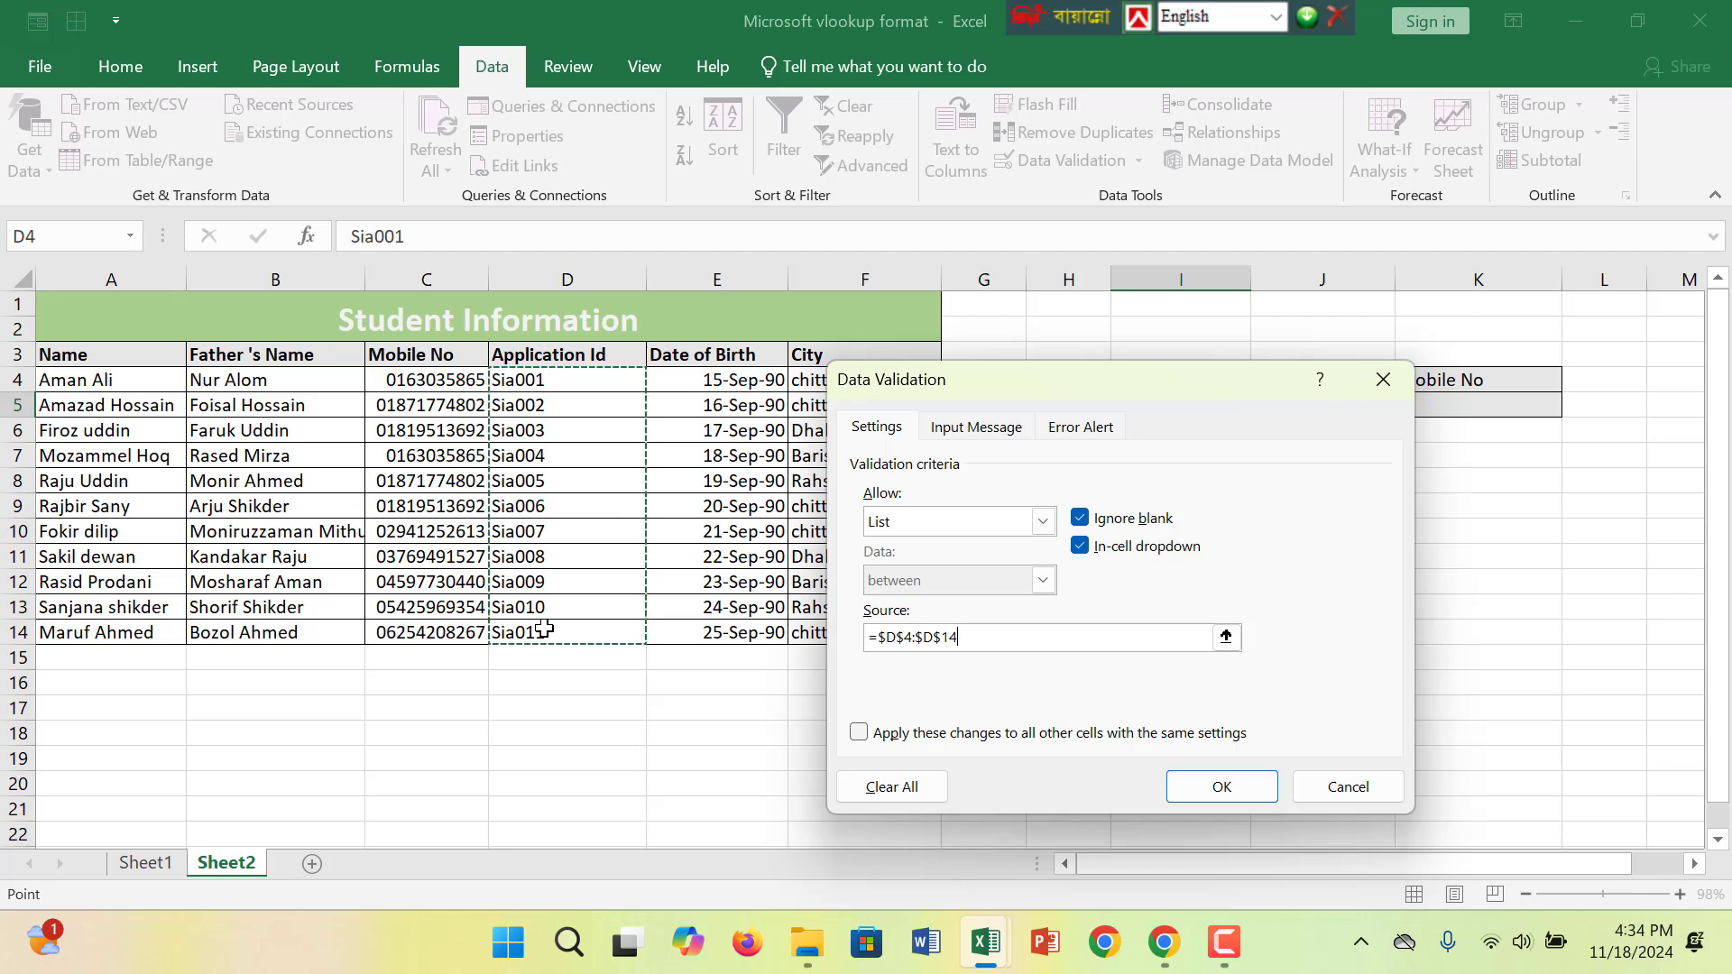
key("Return")
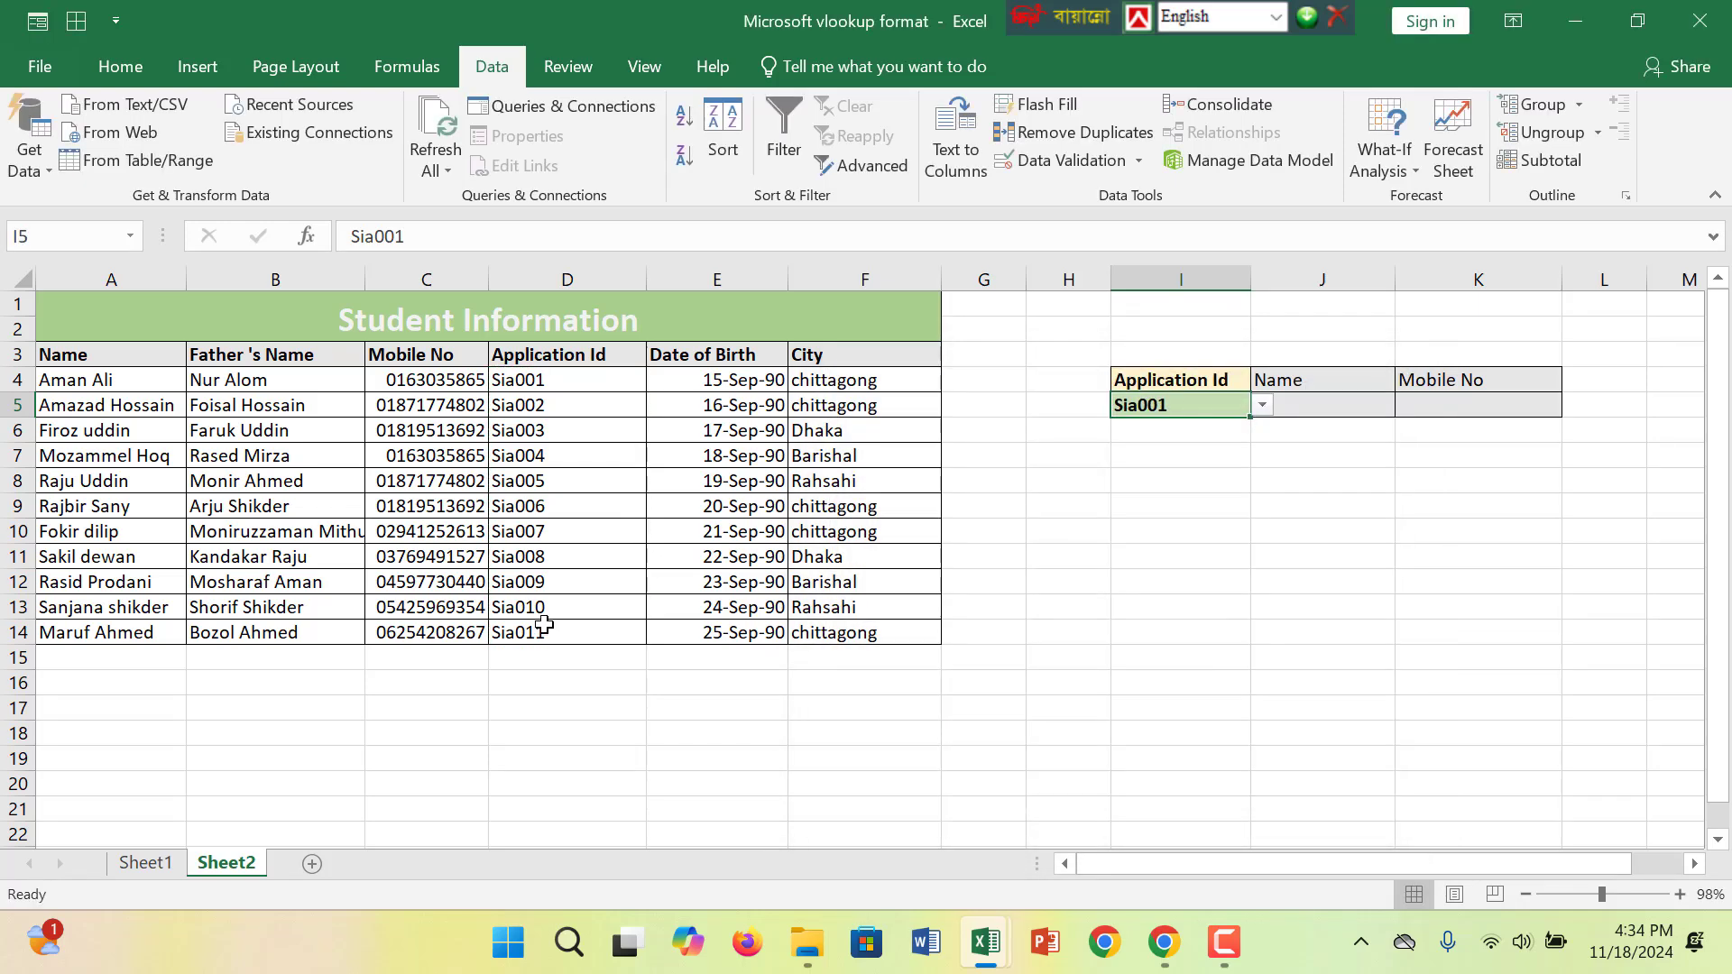
- Choose Sia003 from the Application Id dropdown and select the Name cell
left_click(1262, 405)
left_click(1169, 465)
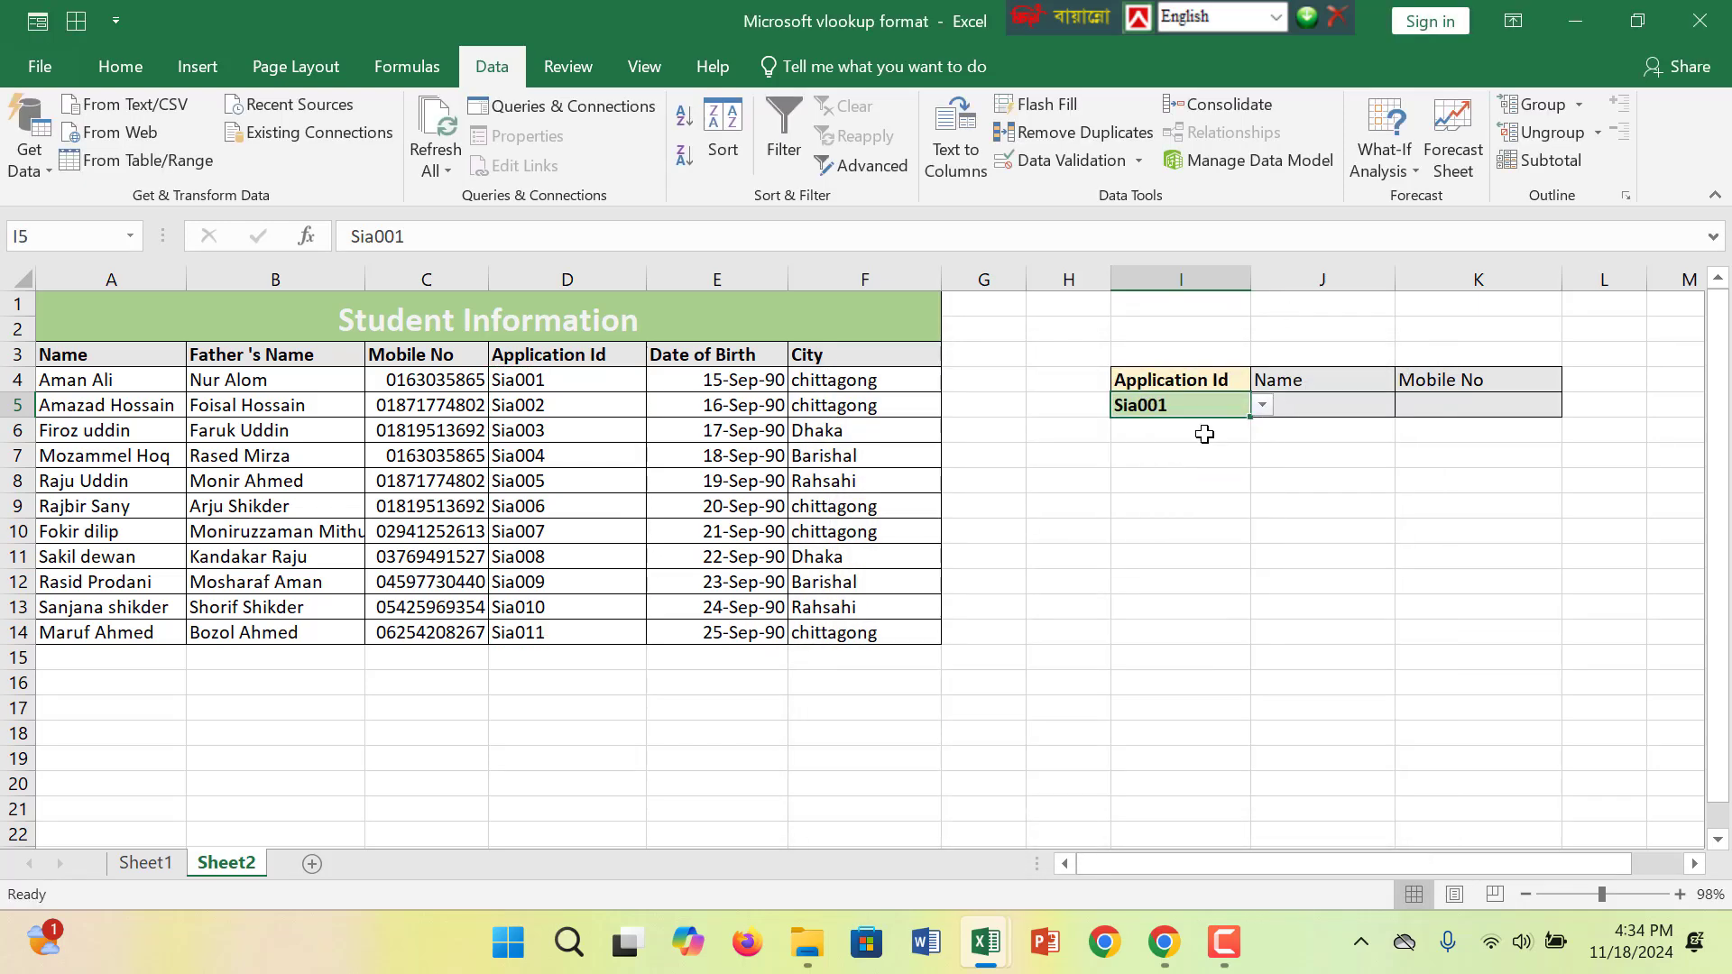
left_click(1306, 406)
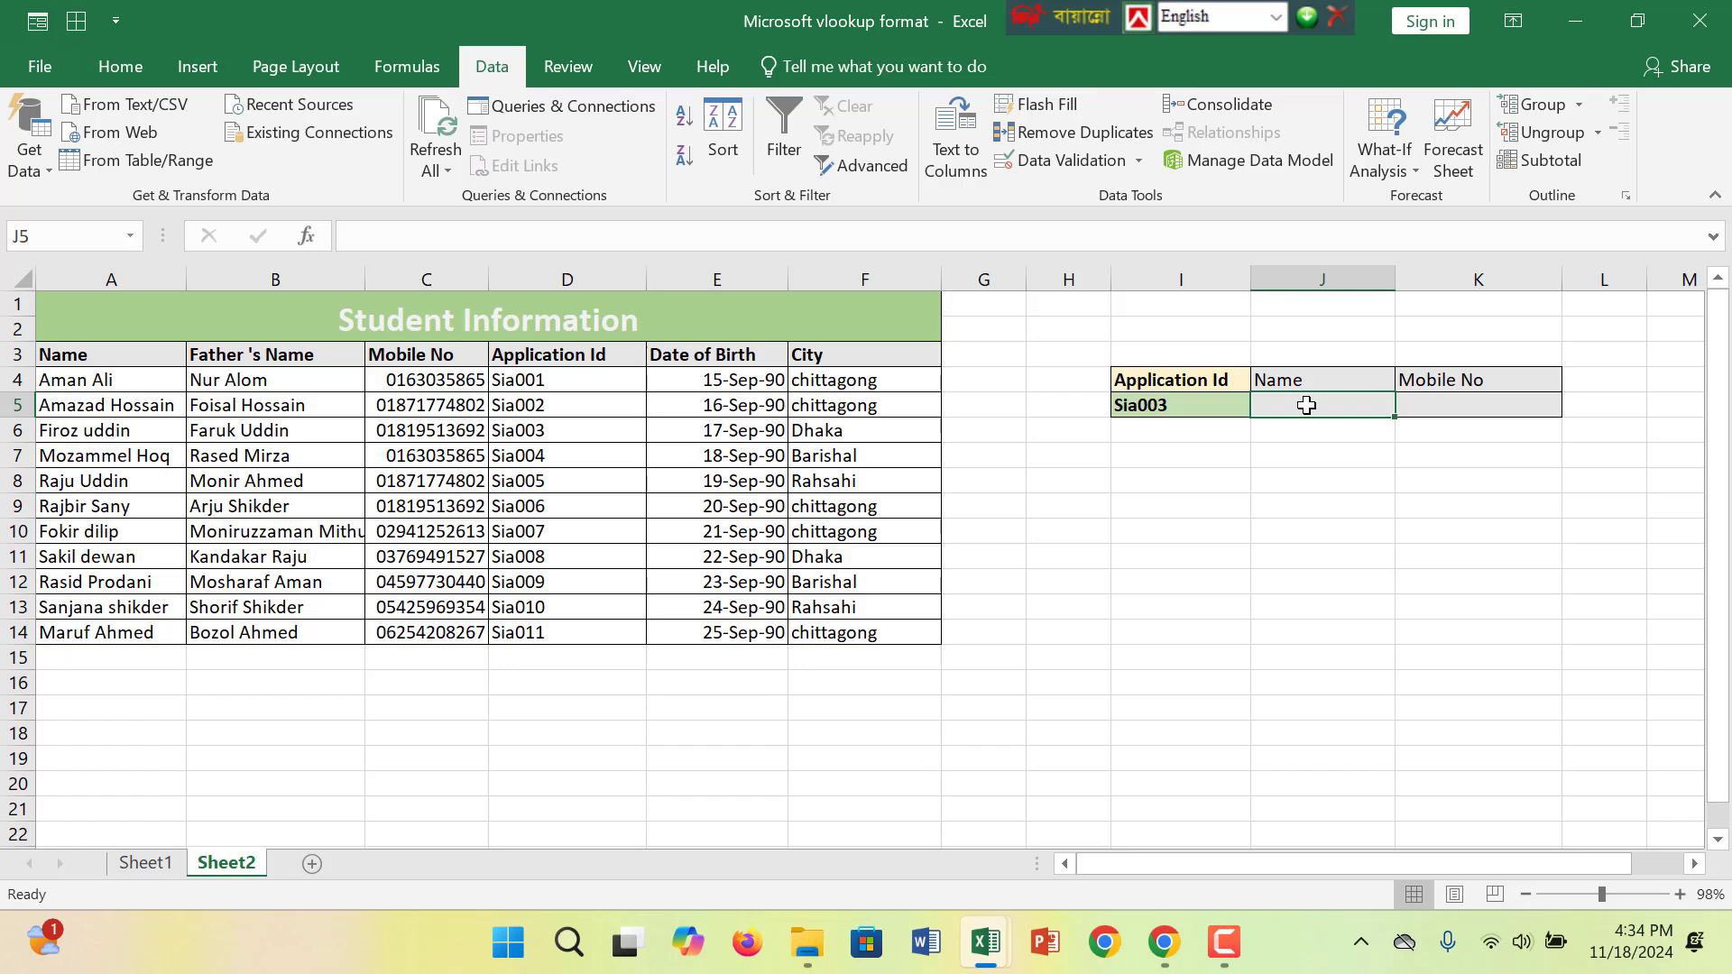
- Start a VLOOKUP formula in the Name cell using the Application Id cell I5 as the lookup value
type("=vl")
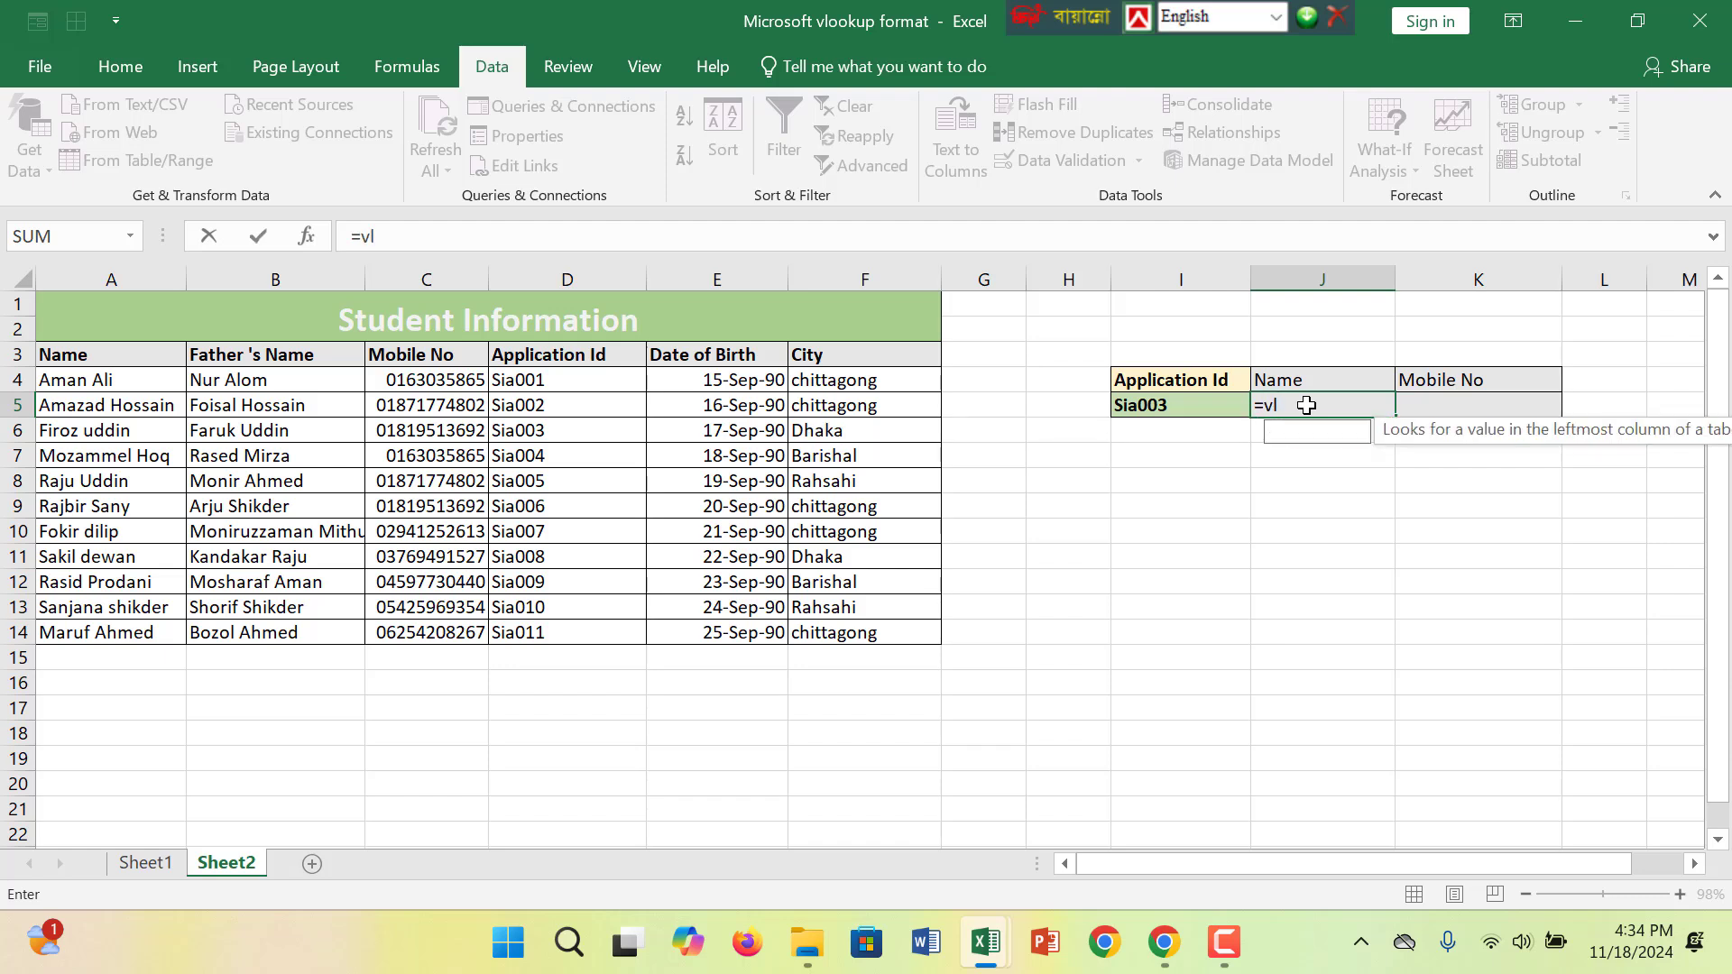
type("ook")
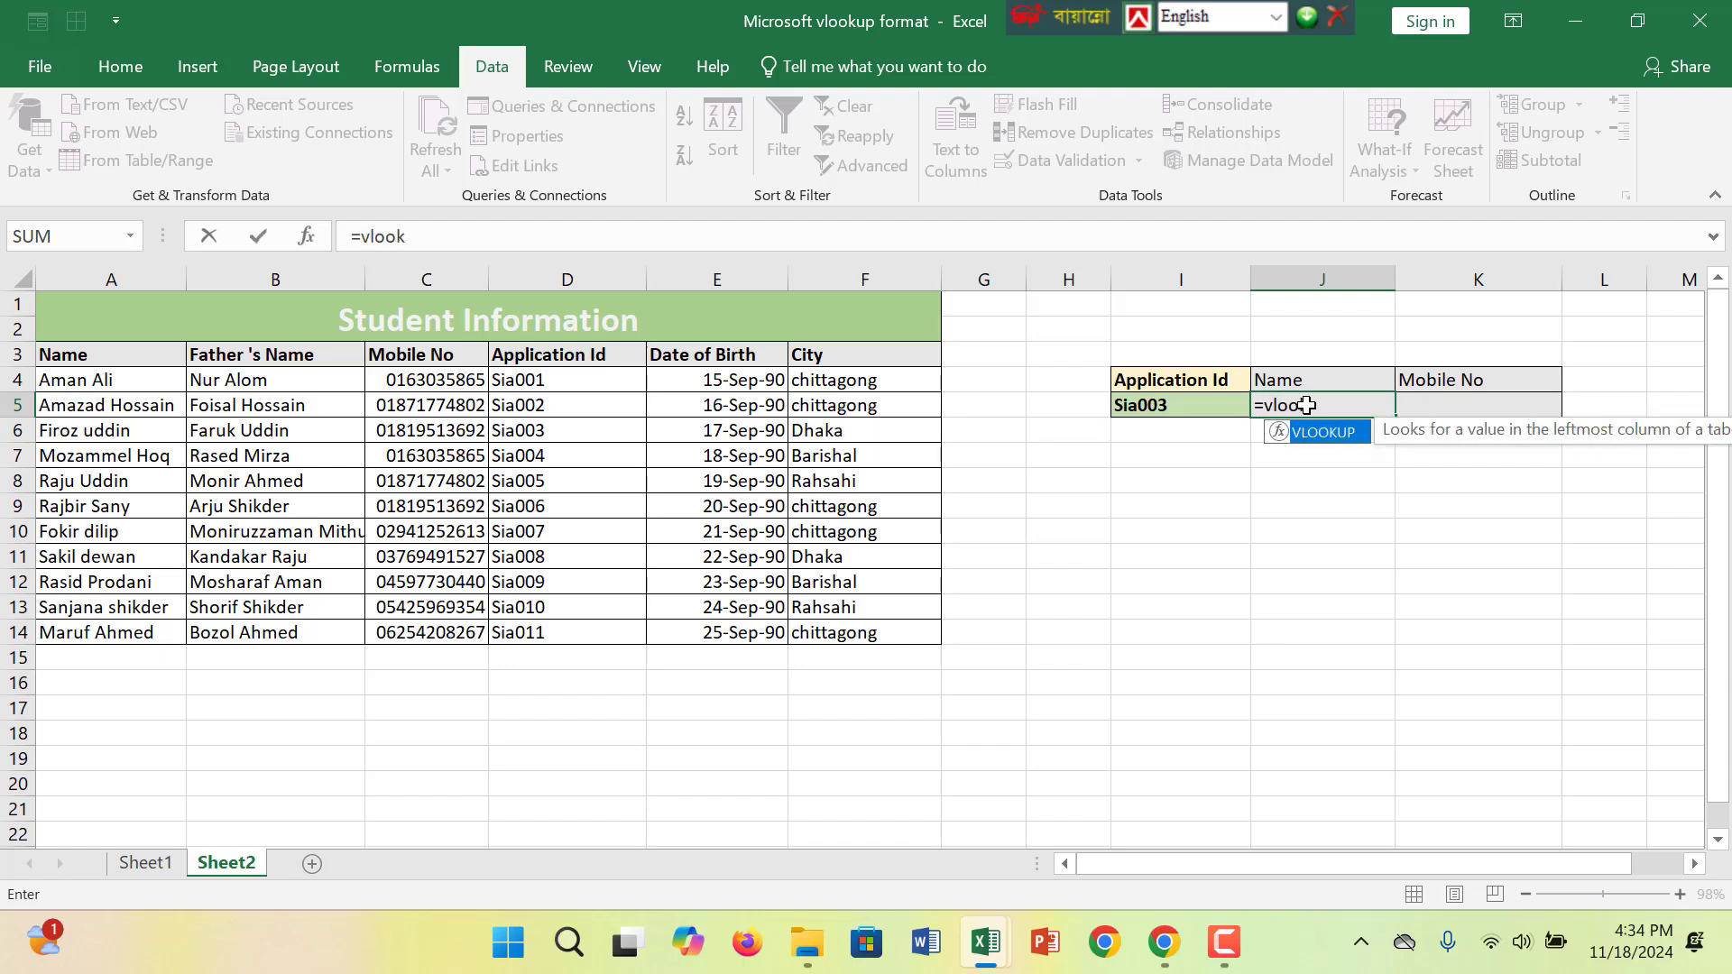
type("up")
type("(")
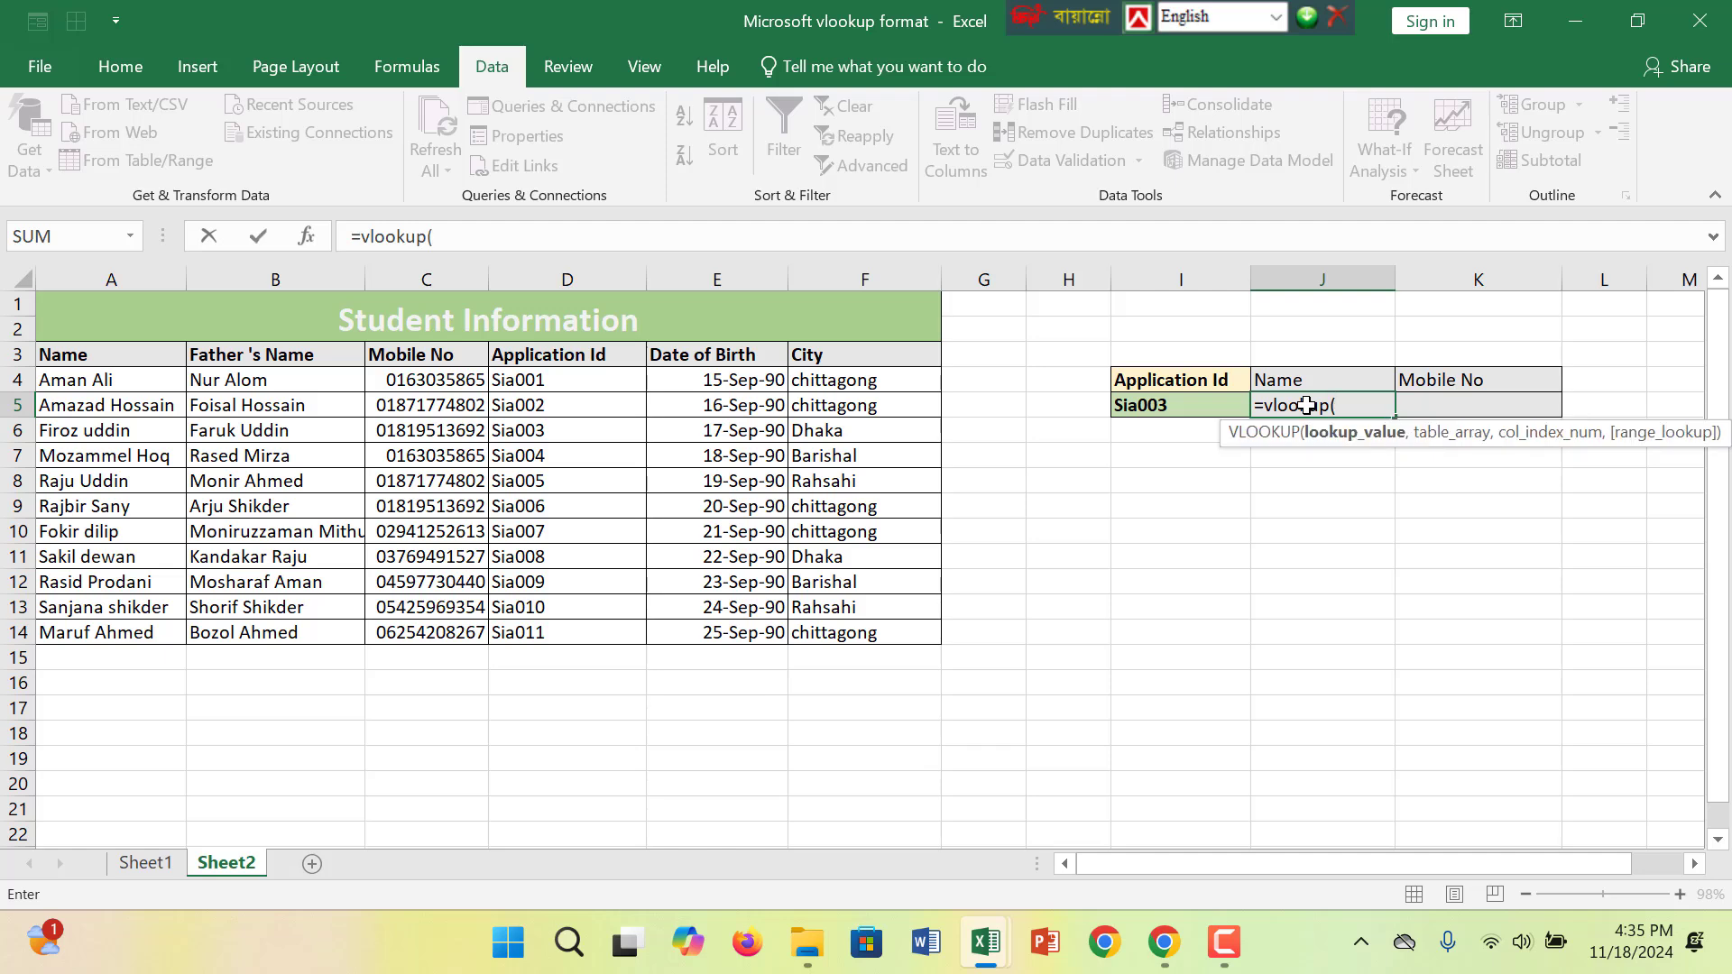
left_click(1200, 408)
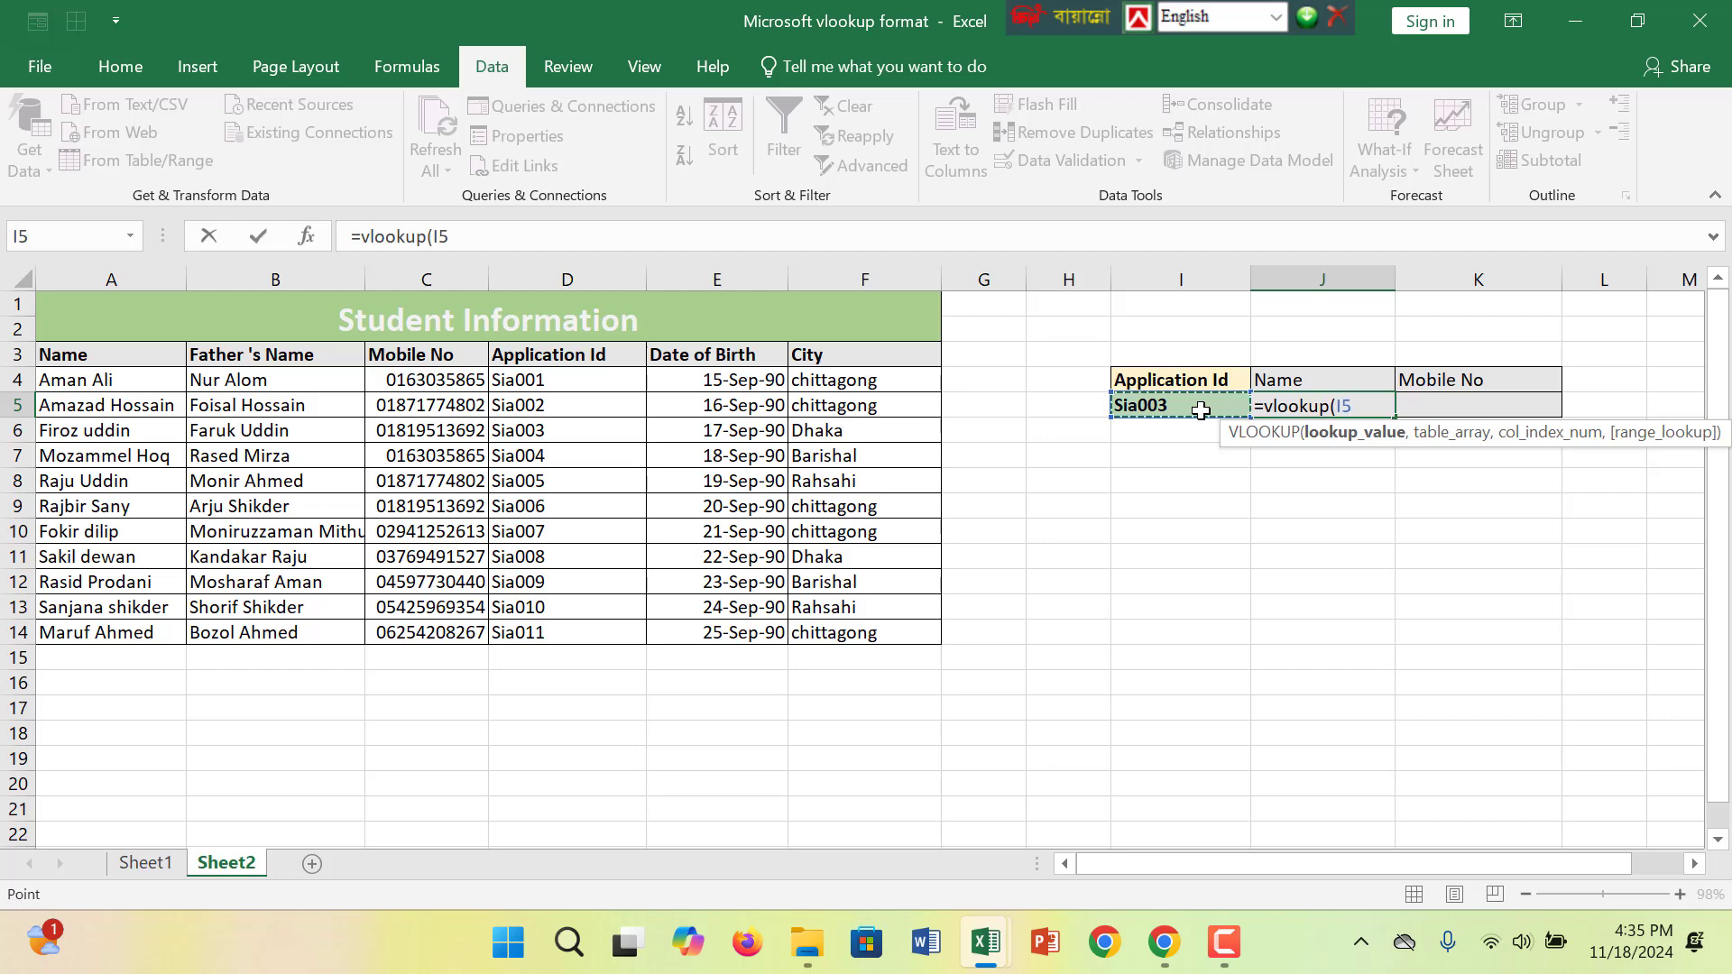
type(",")
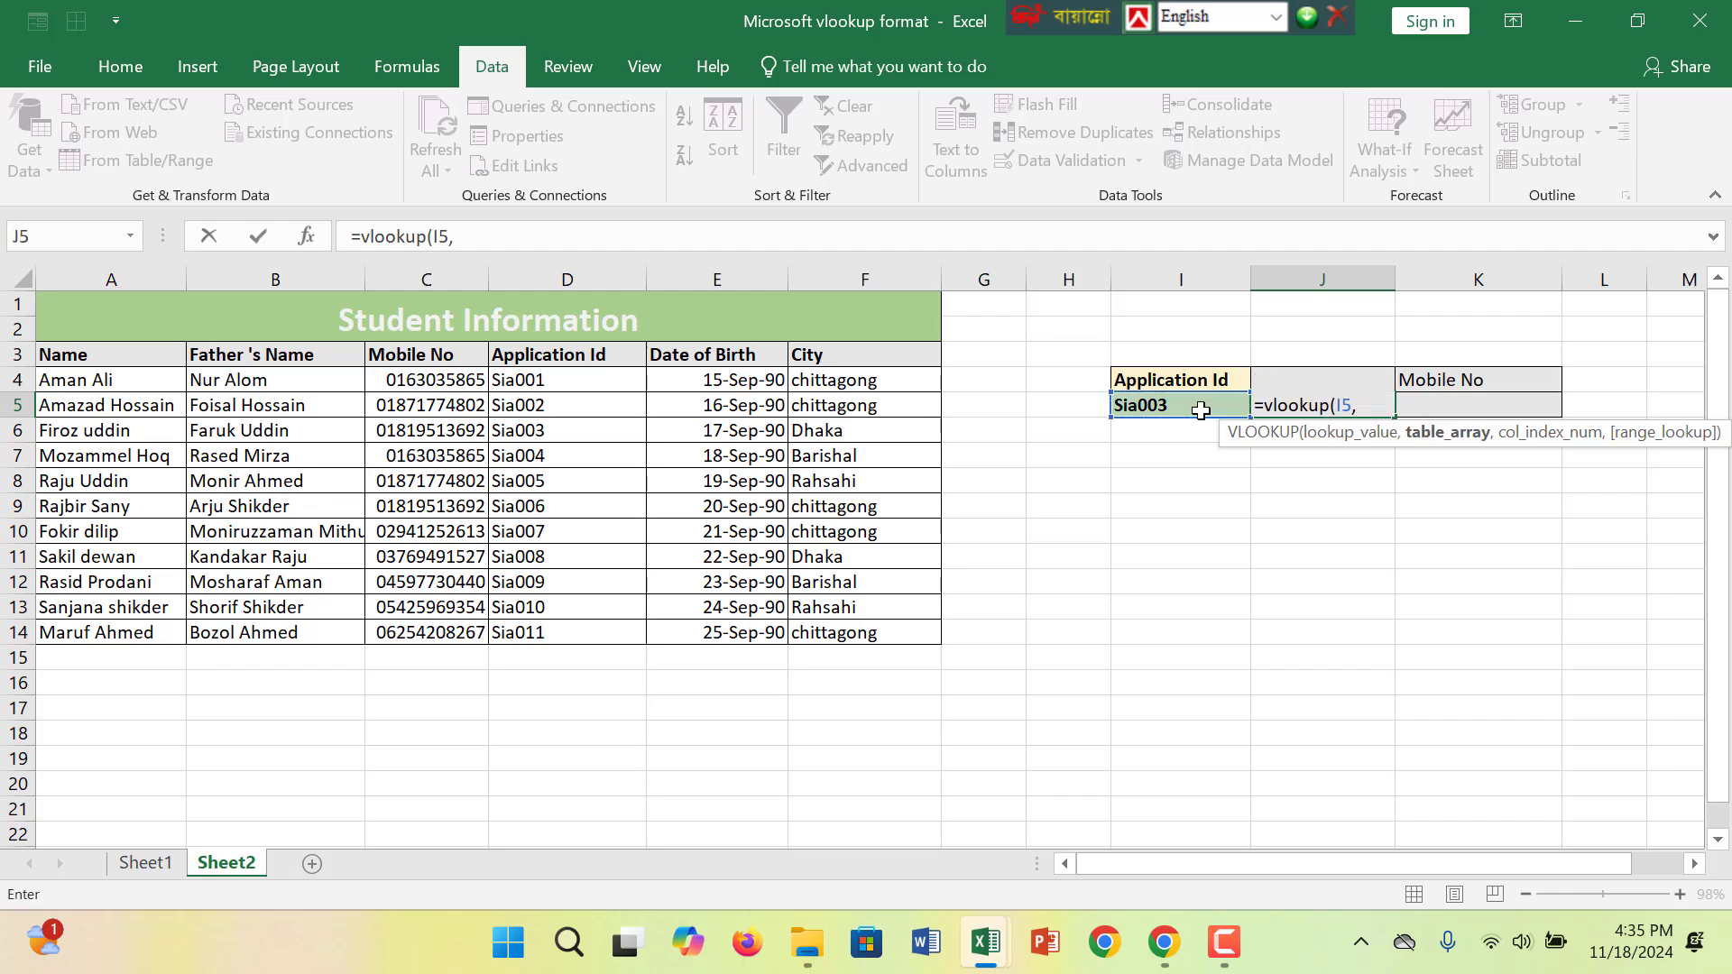
type("ch")
- Add a CHOOSE function with the index array {1,2} as the VLOOKUP table argument
scroll(1201, 410, "down", 1)
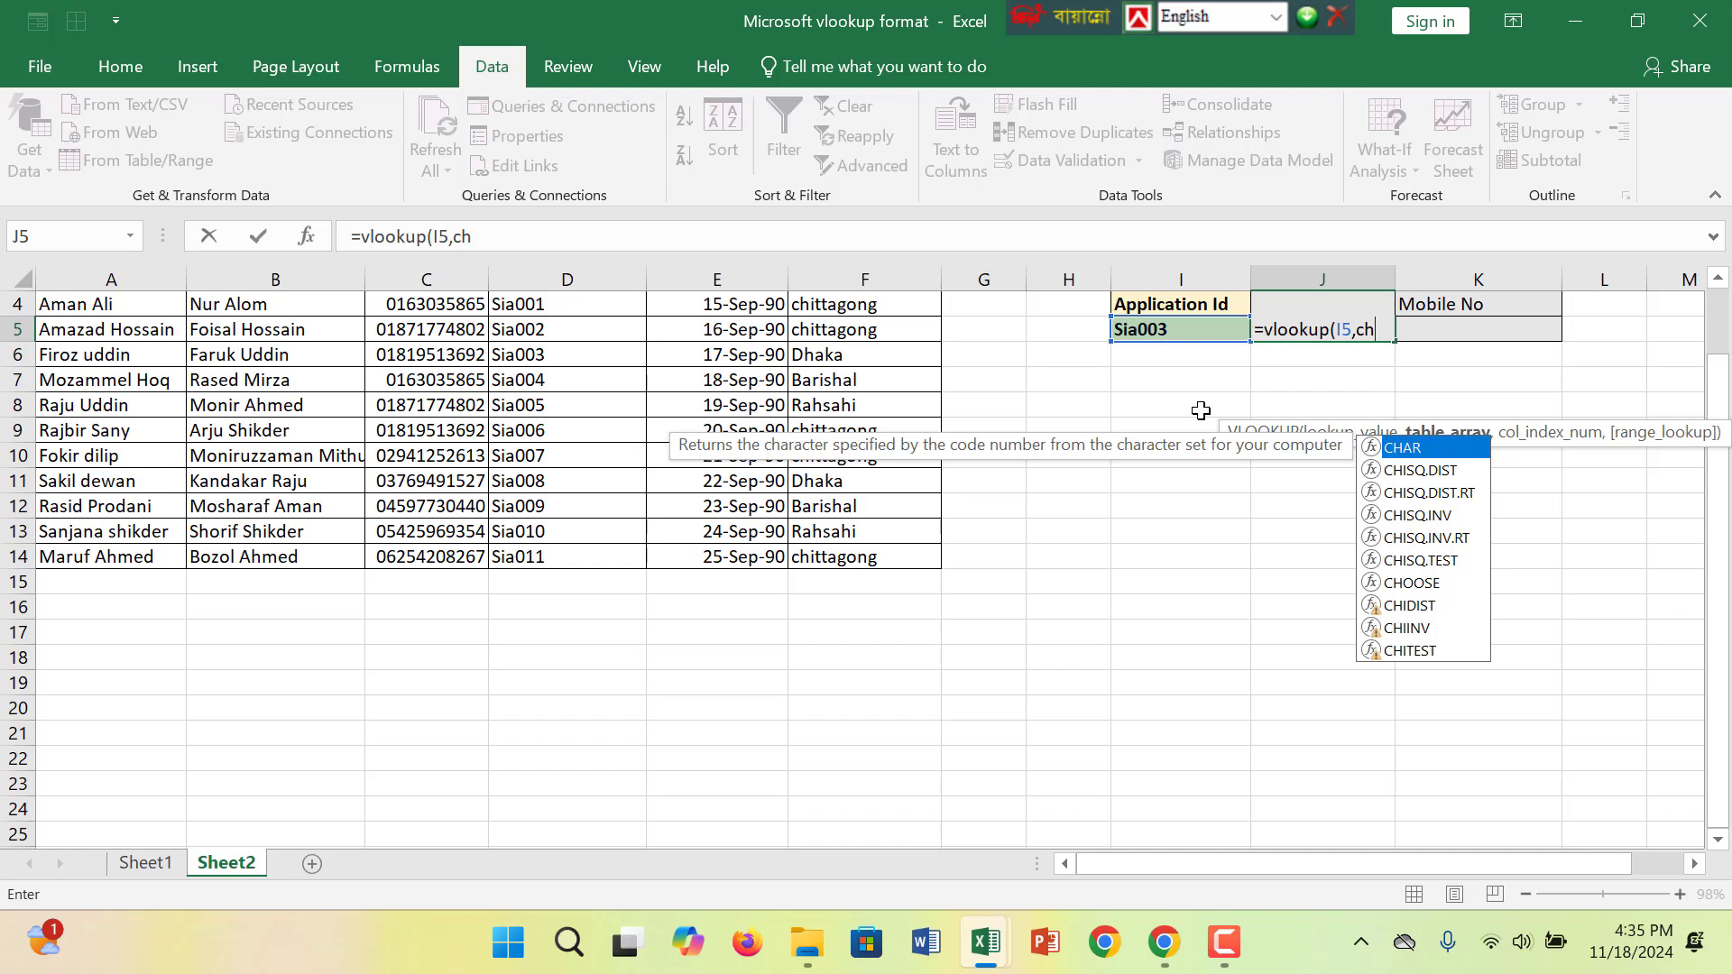
type("oose")
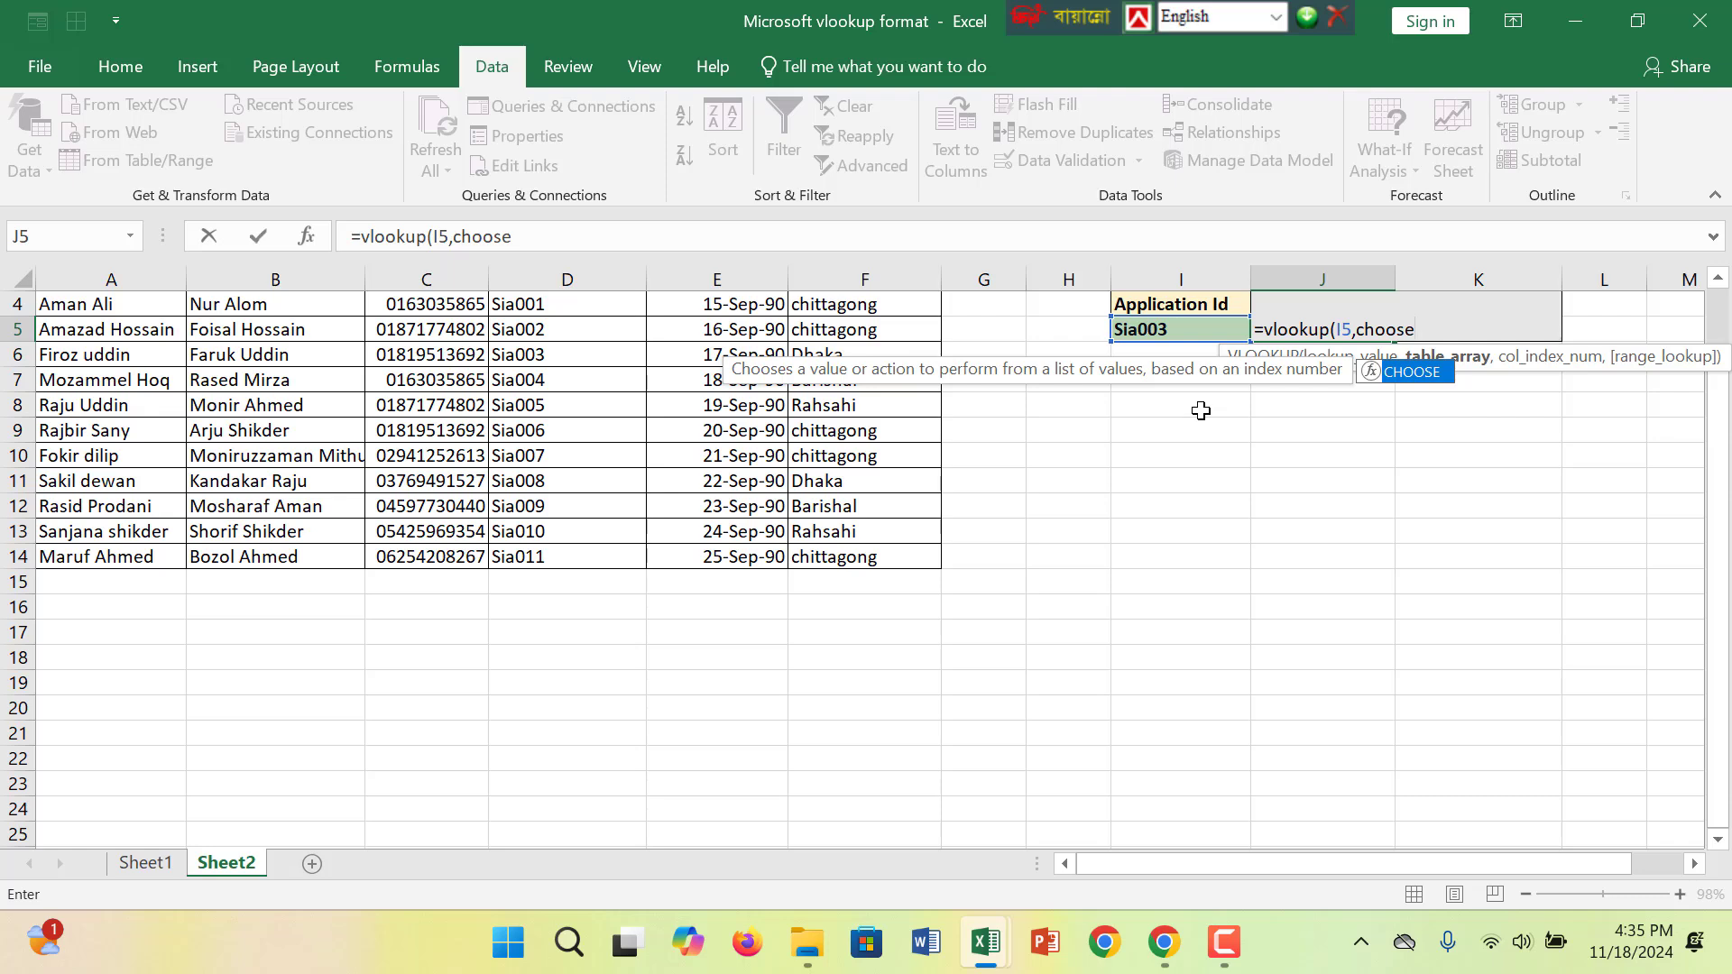
type("(")
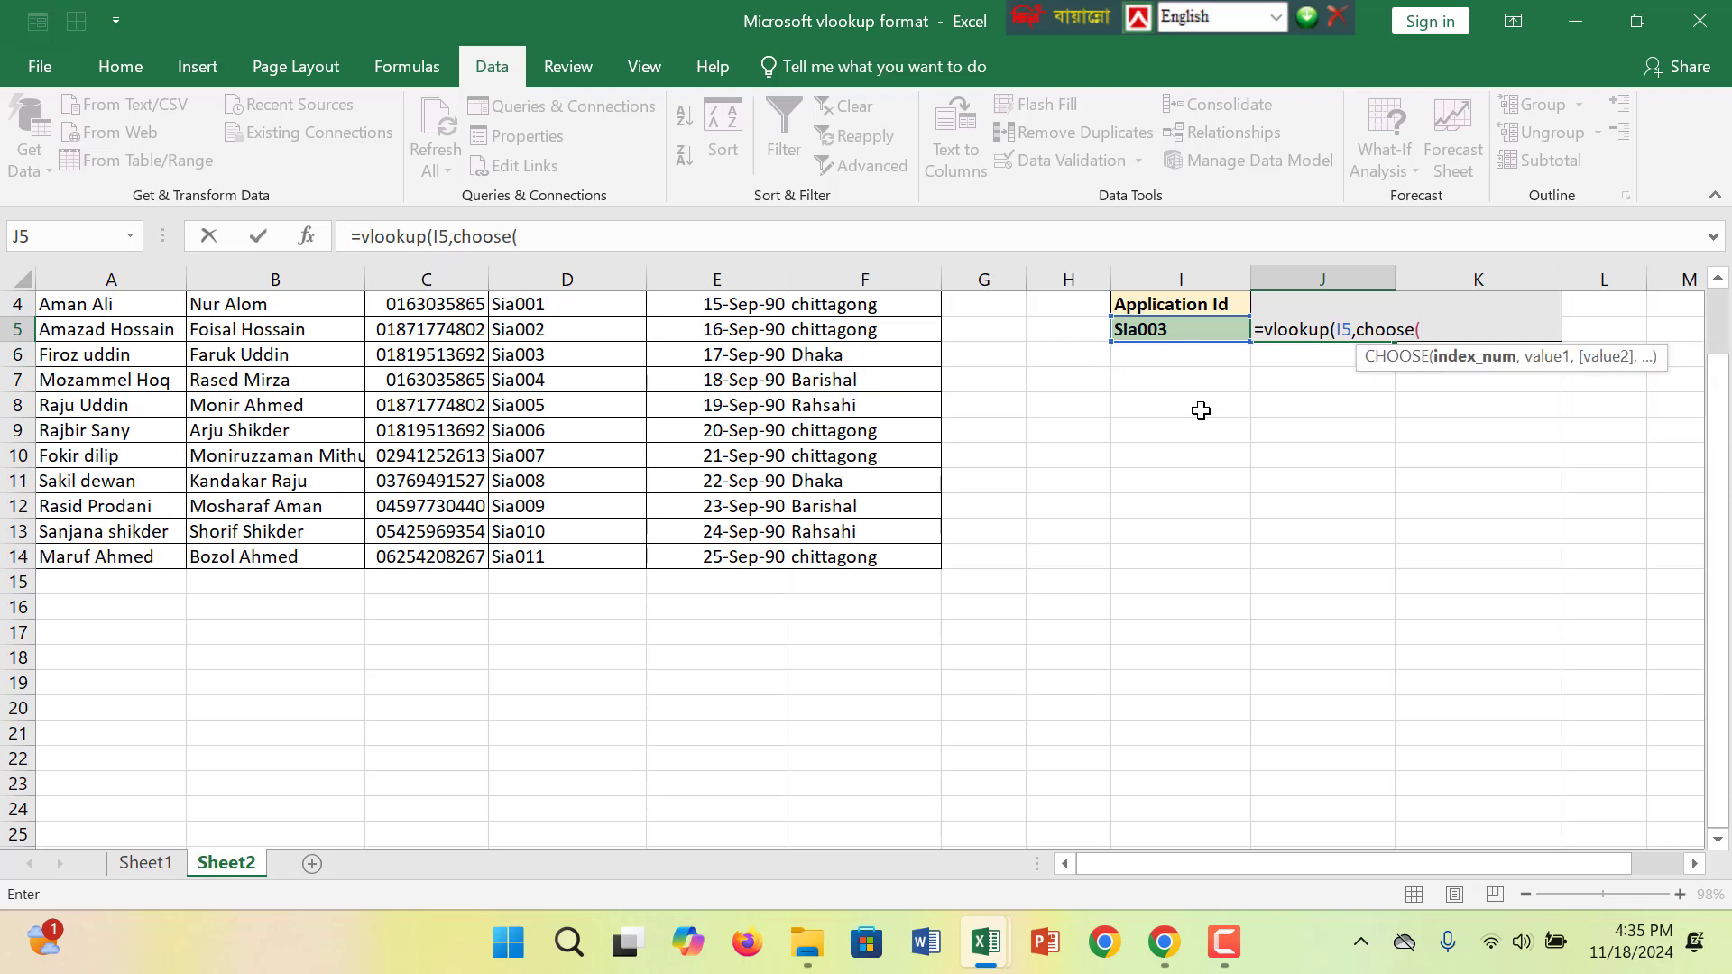
type("{")
type("1,2")
type("},")
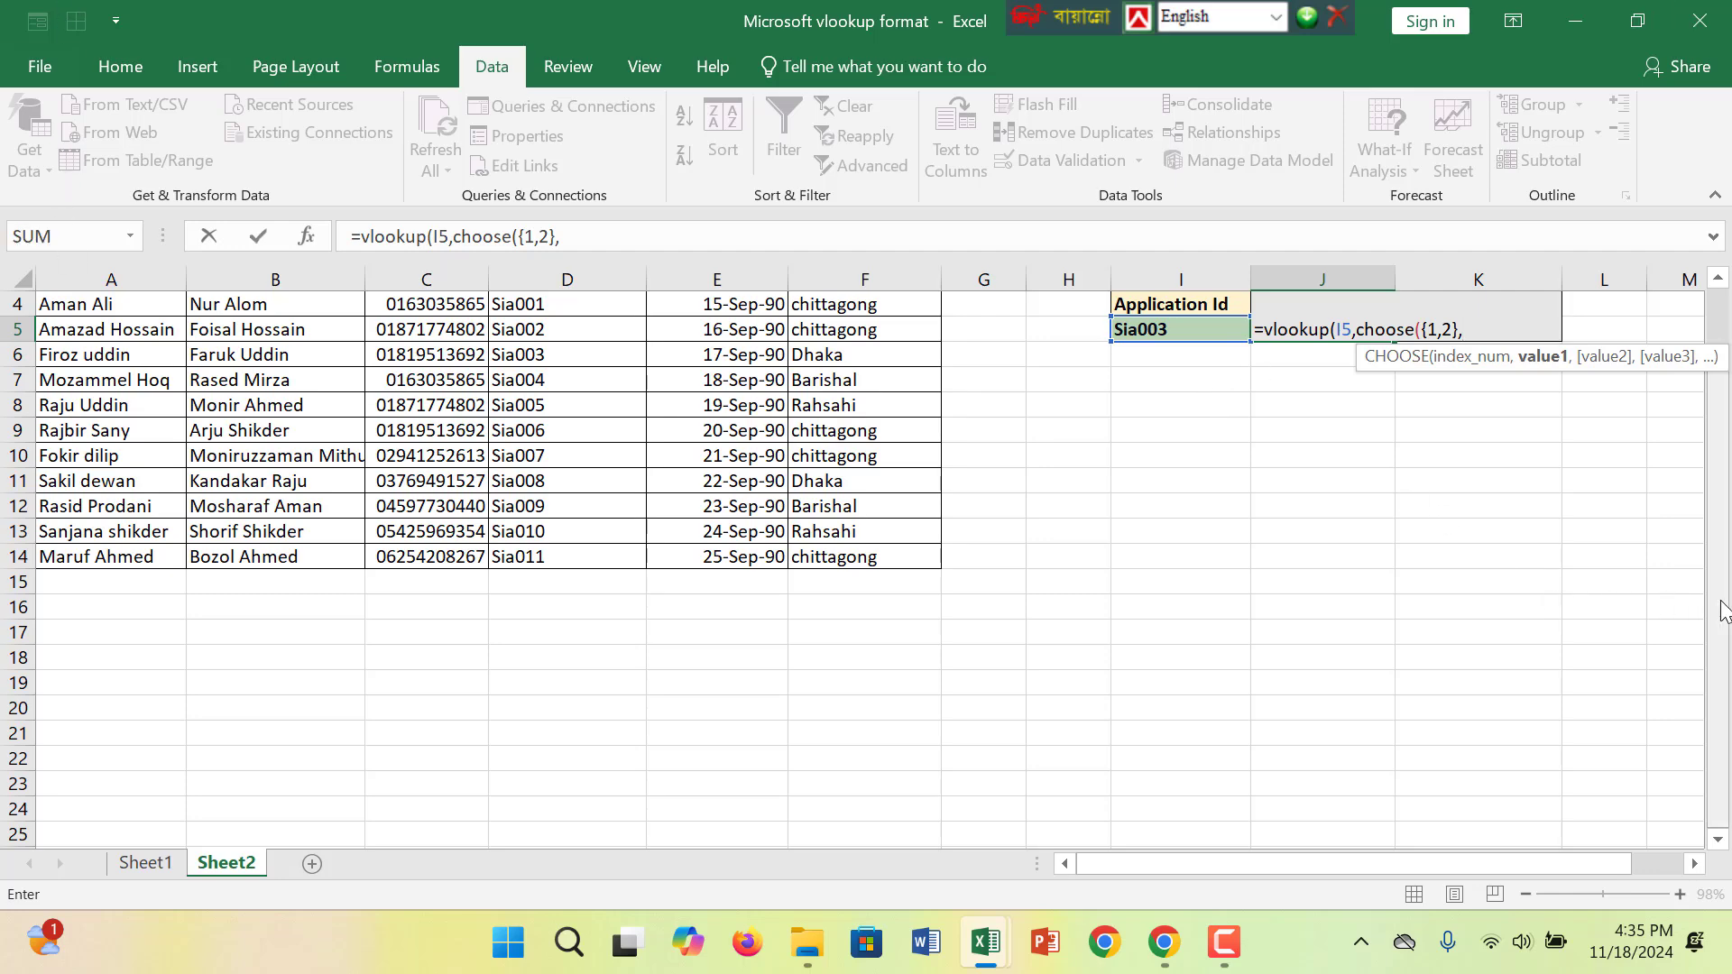
- Add the Application Id range as the absolute reference $D$3:$D$14 for CHOOSE's first value
scroll(1717, 521, "up", 1)
scroll(1714, 487, "down", 1)
scroll(1714, 454, "up", 1)
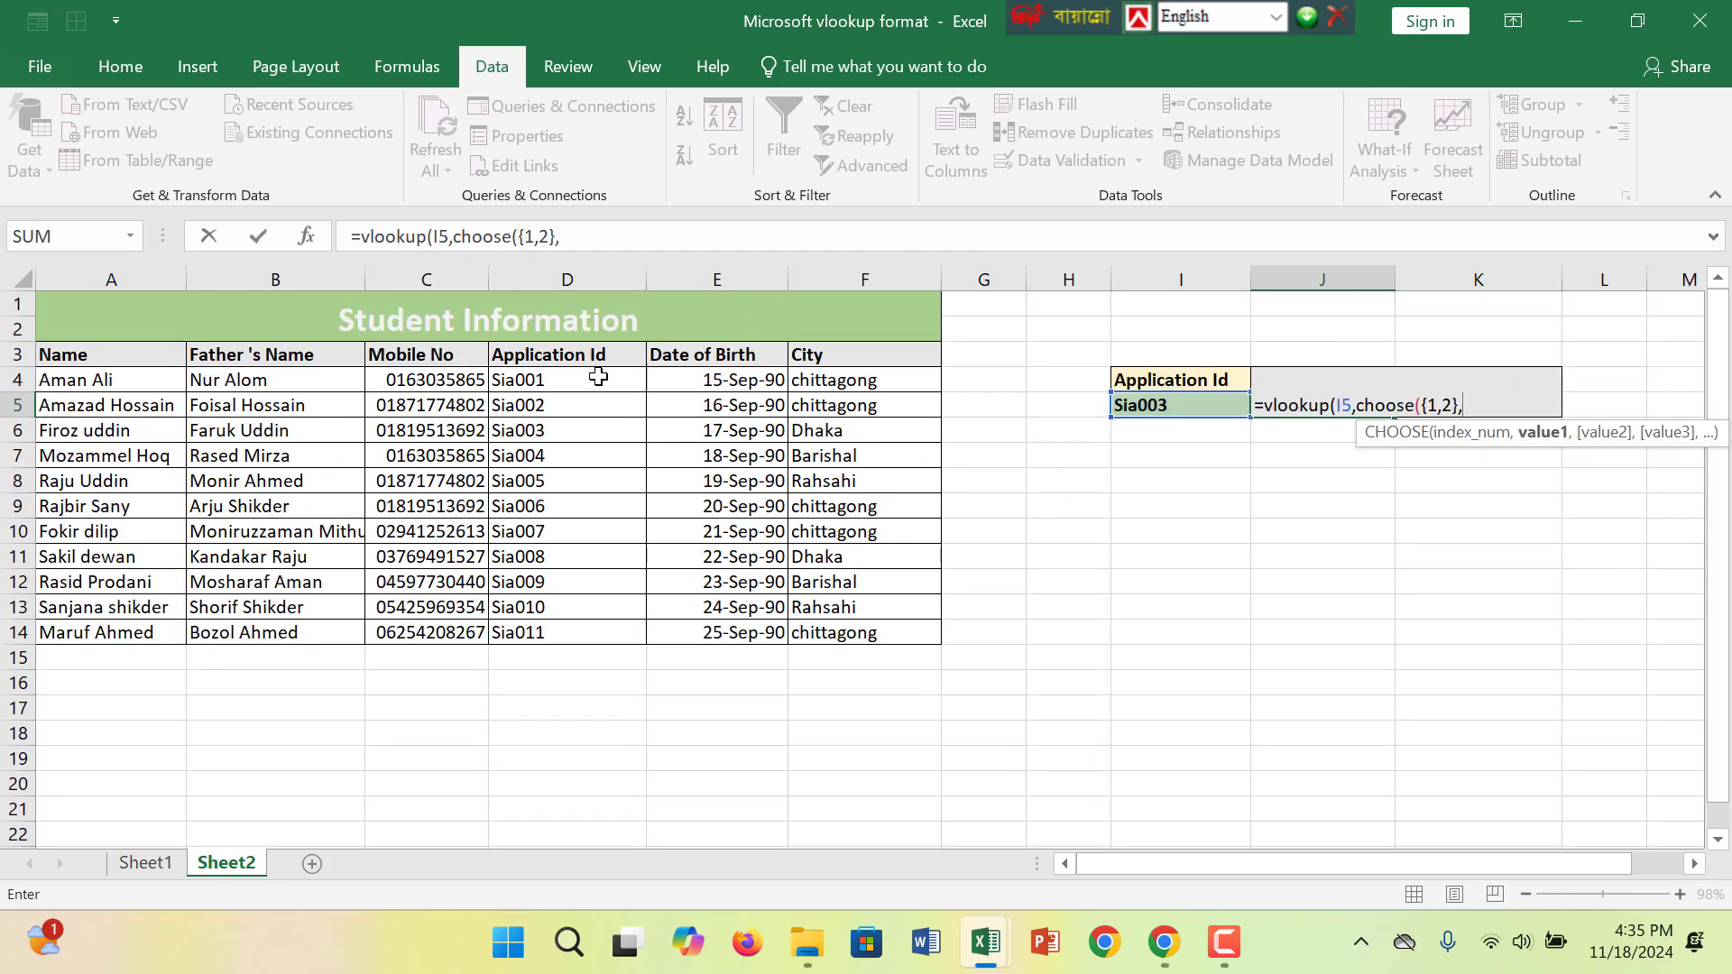
left_click_drag(598, 377, 574, 633)
left_click(582, 354)
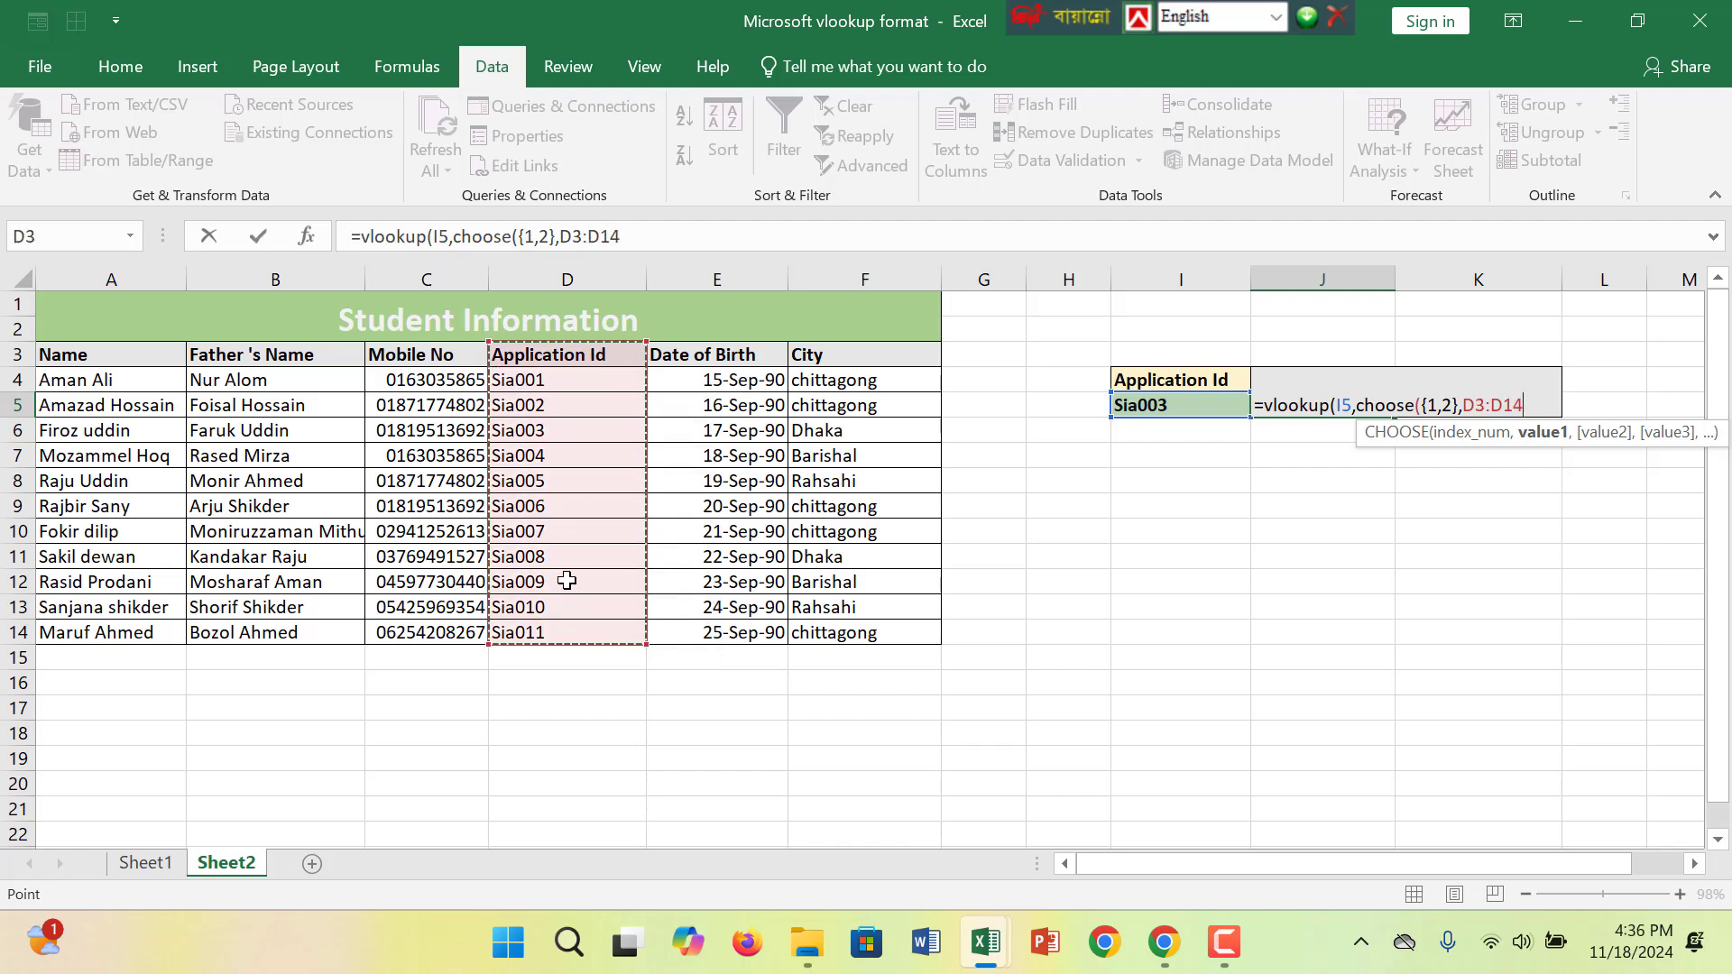
key("F4")
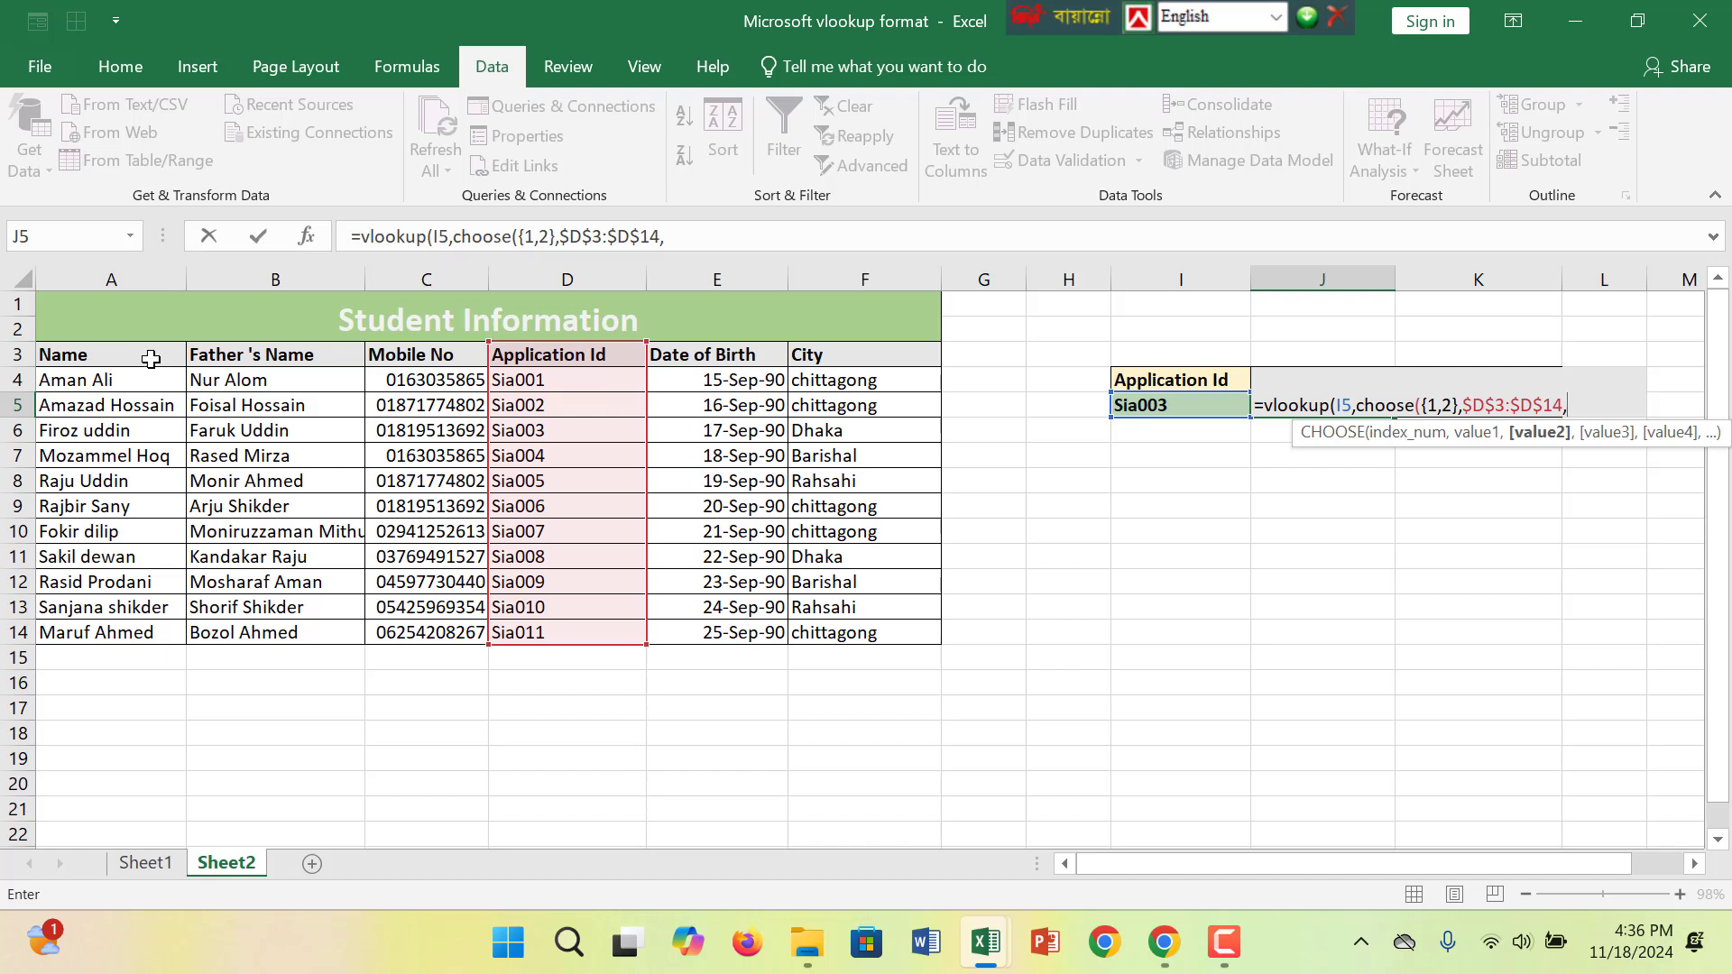
- Add the Name range as the absolute reference $A$3:$A$14 and close the CHOOSE function
left_click_drag(151, 356, 112, 621)
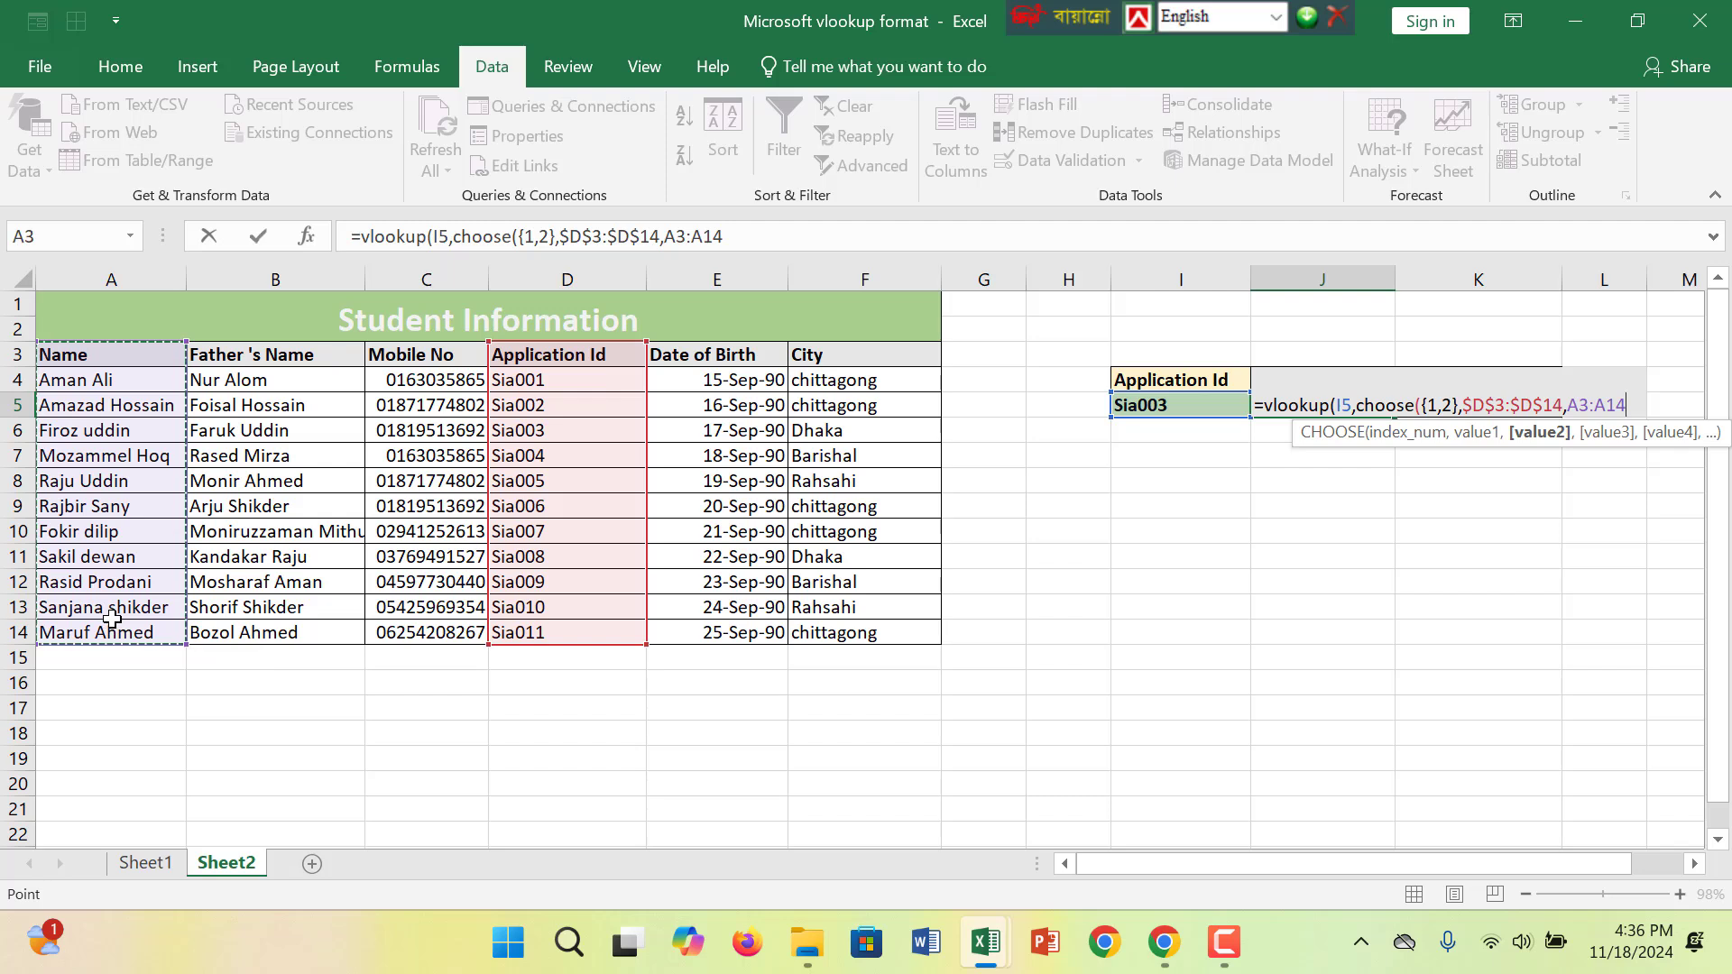
key("F4")
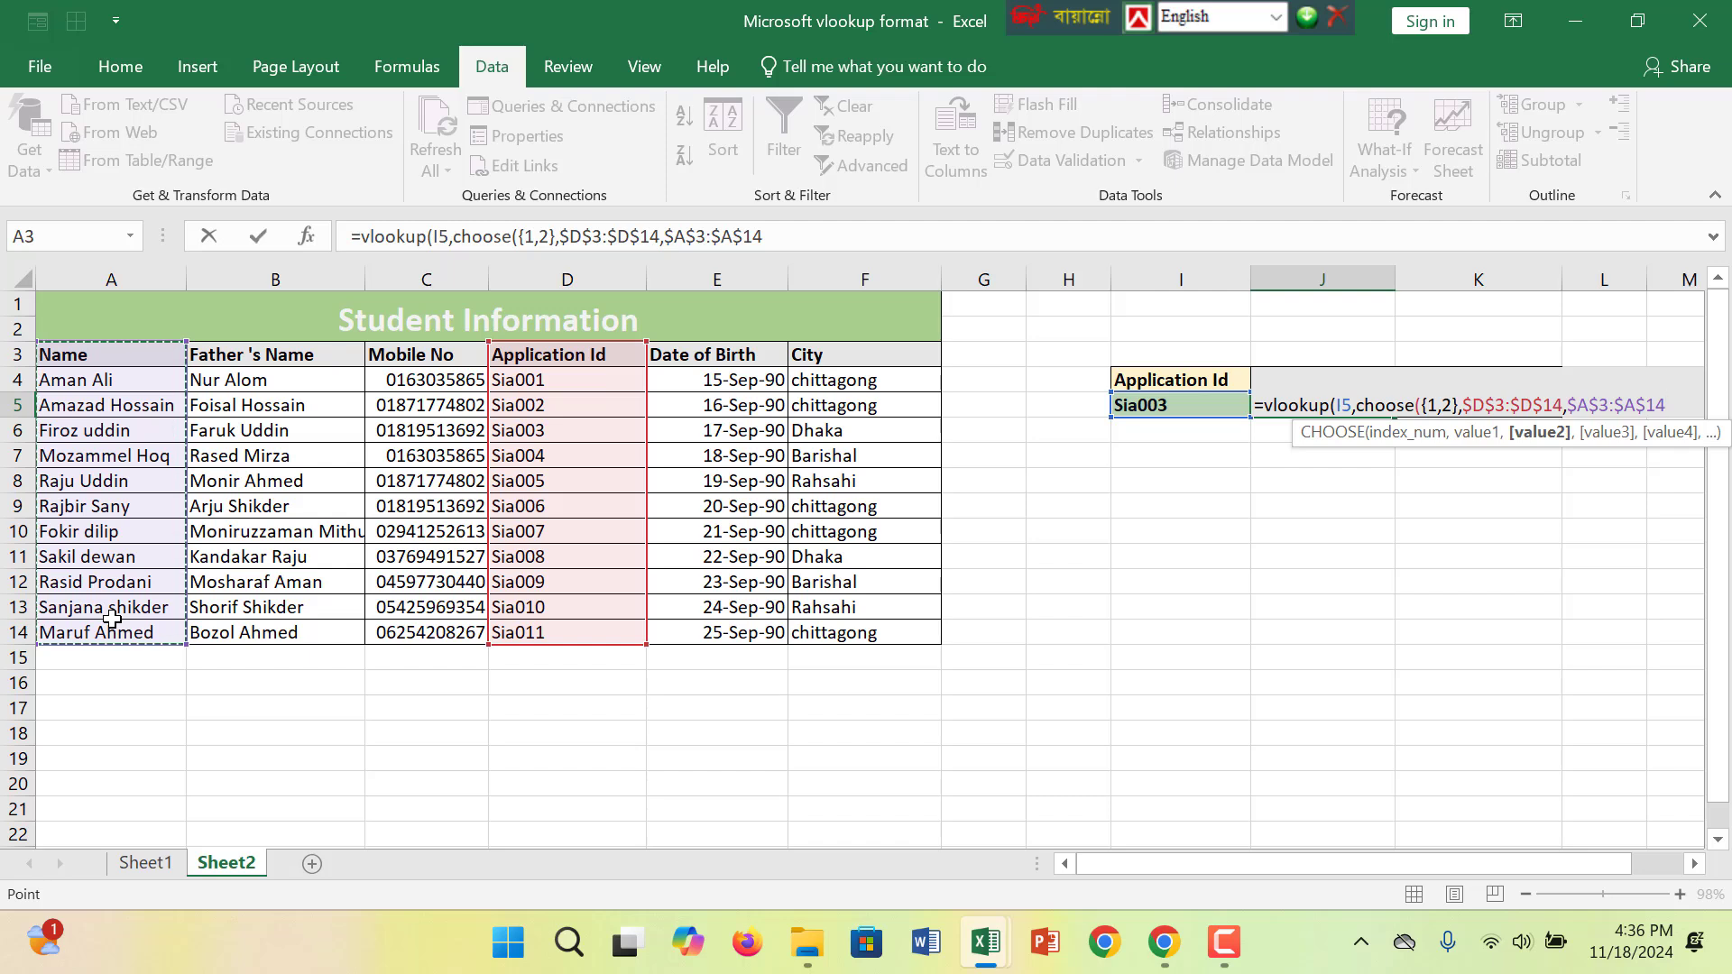
type(")")
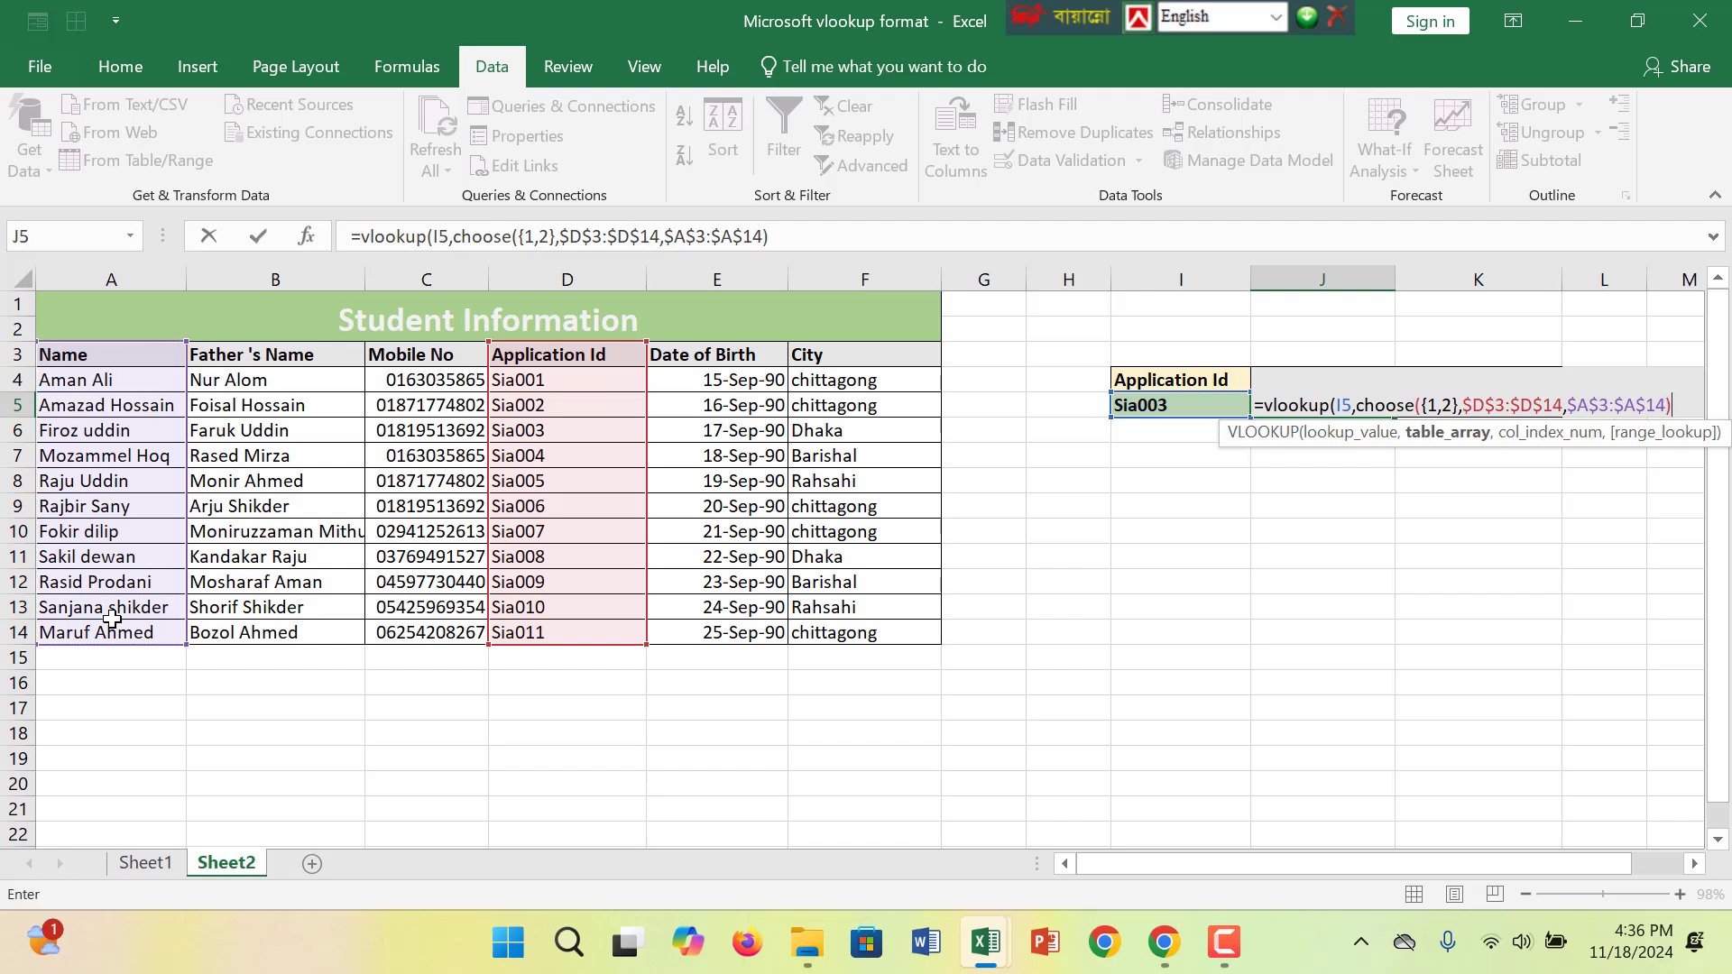
type(",")
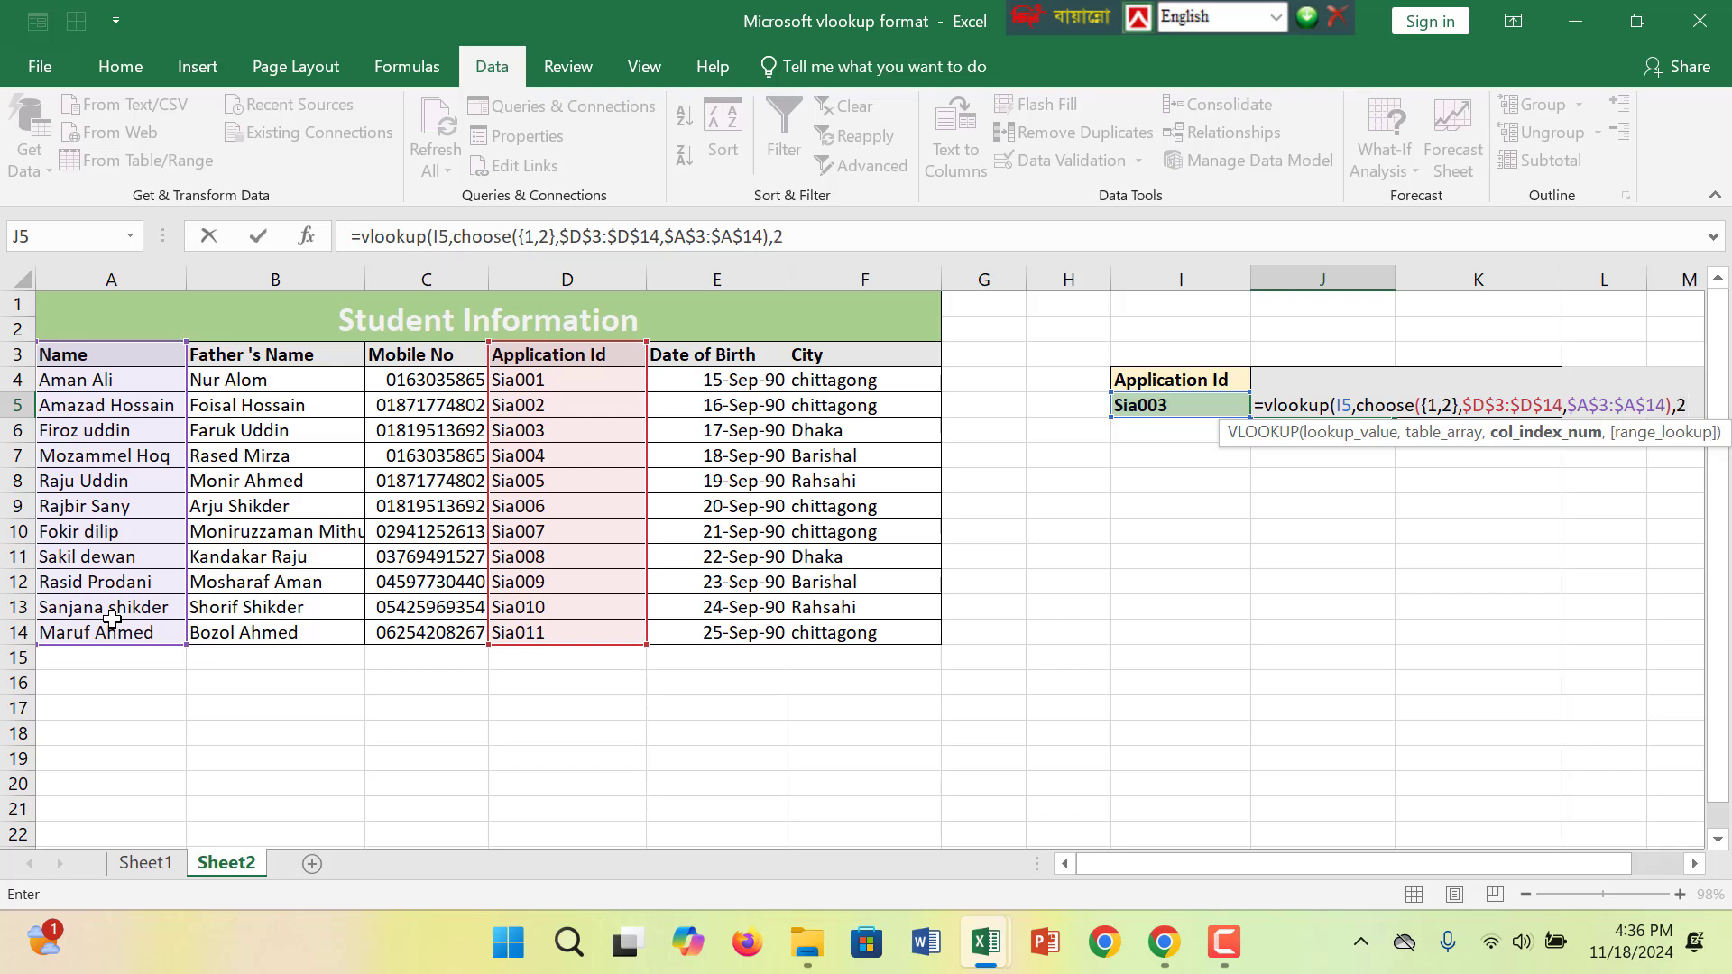
type("2,")
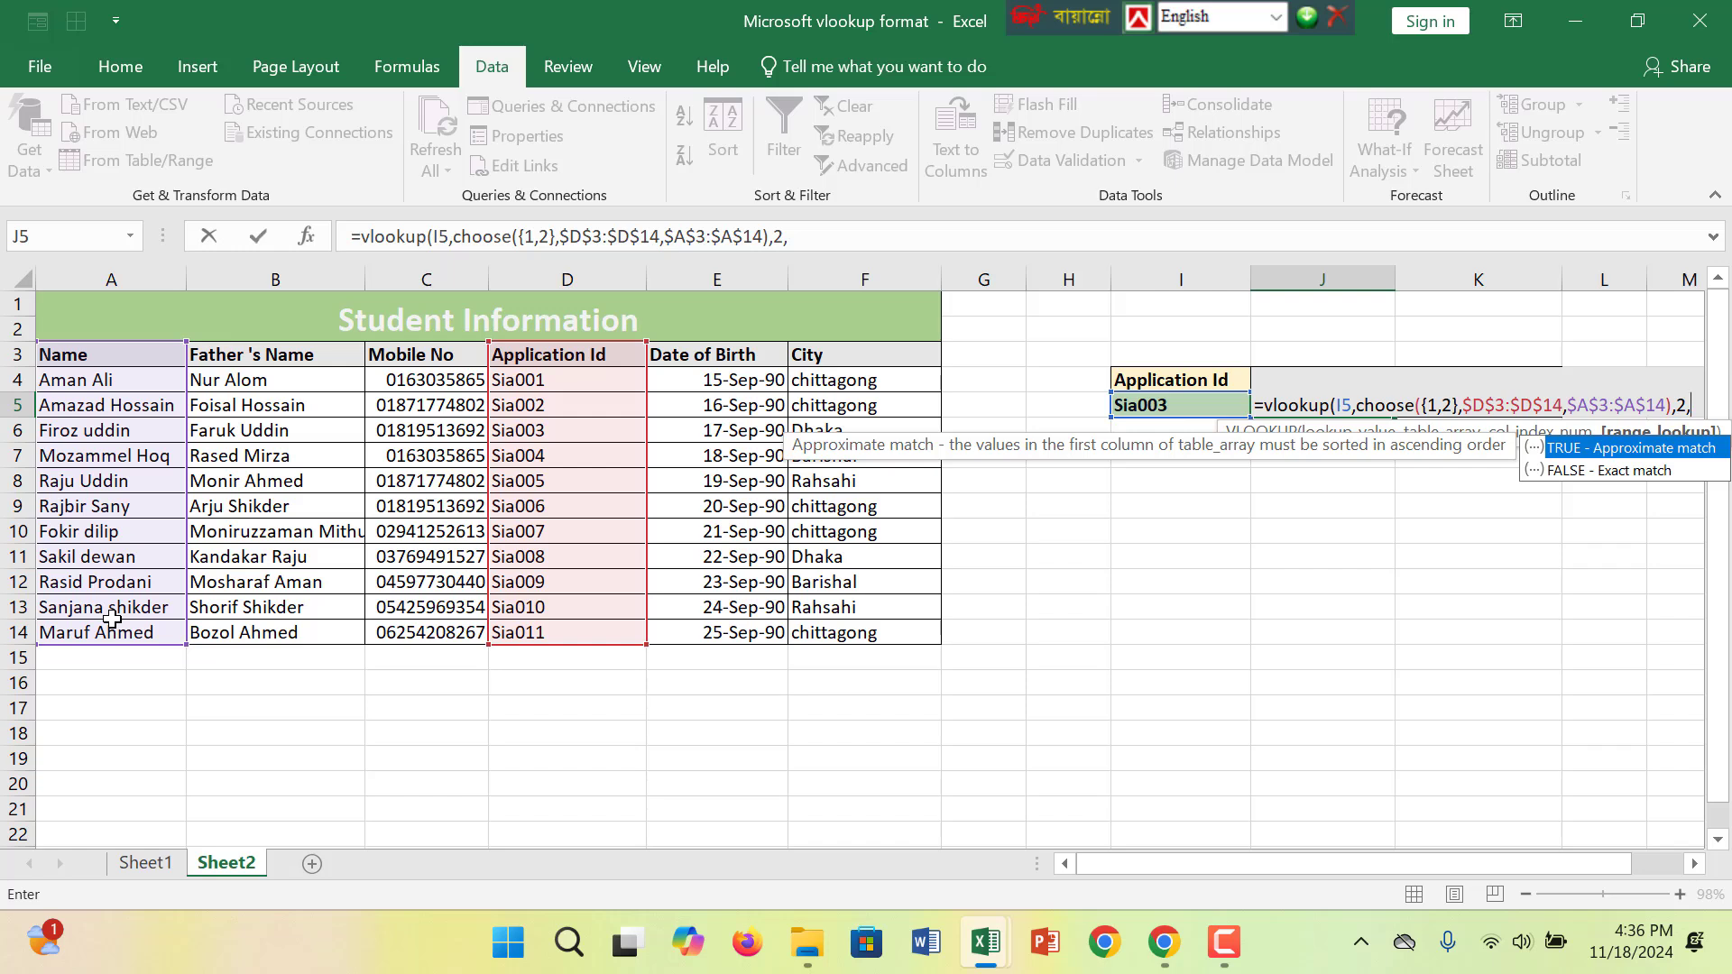
- Complete the VLOOKUP with column index 2 and match type 0, and enter the formula
type("0)")
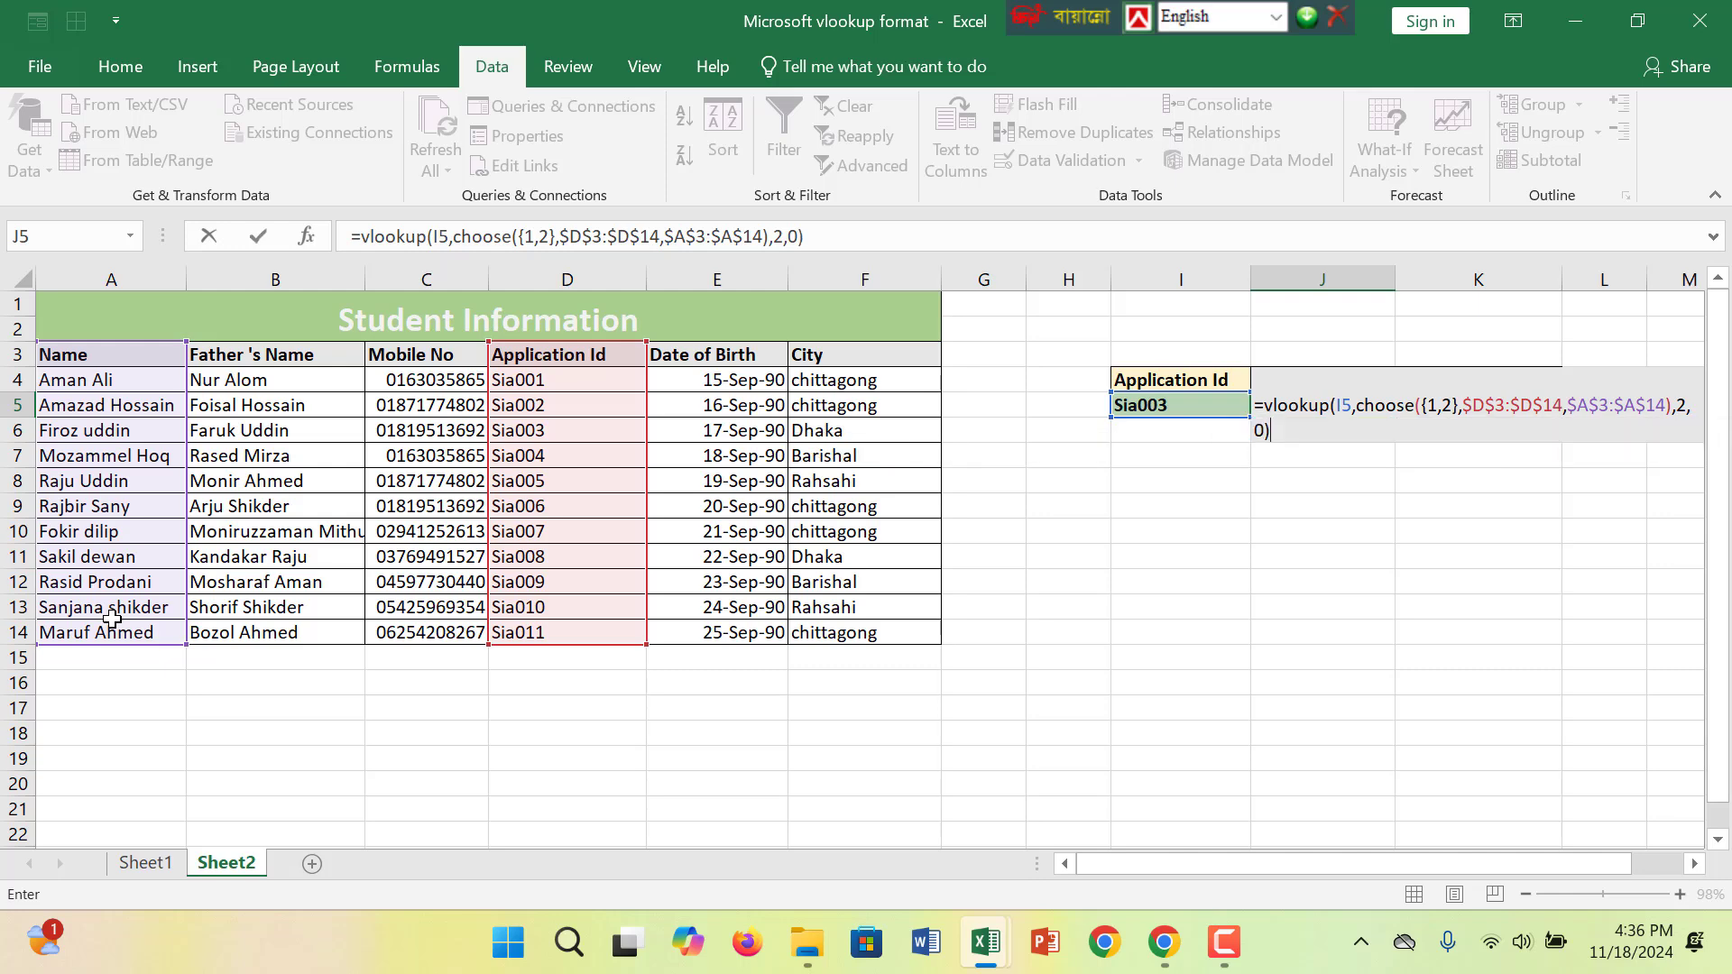
key("Return")
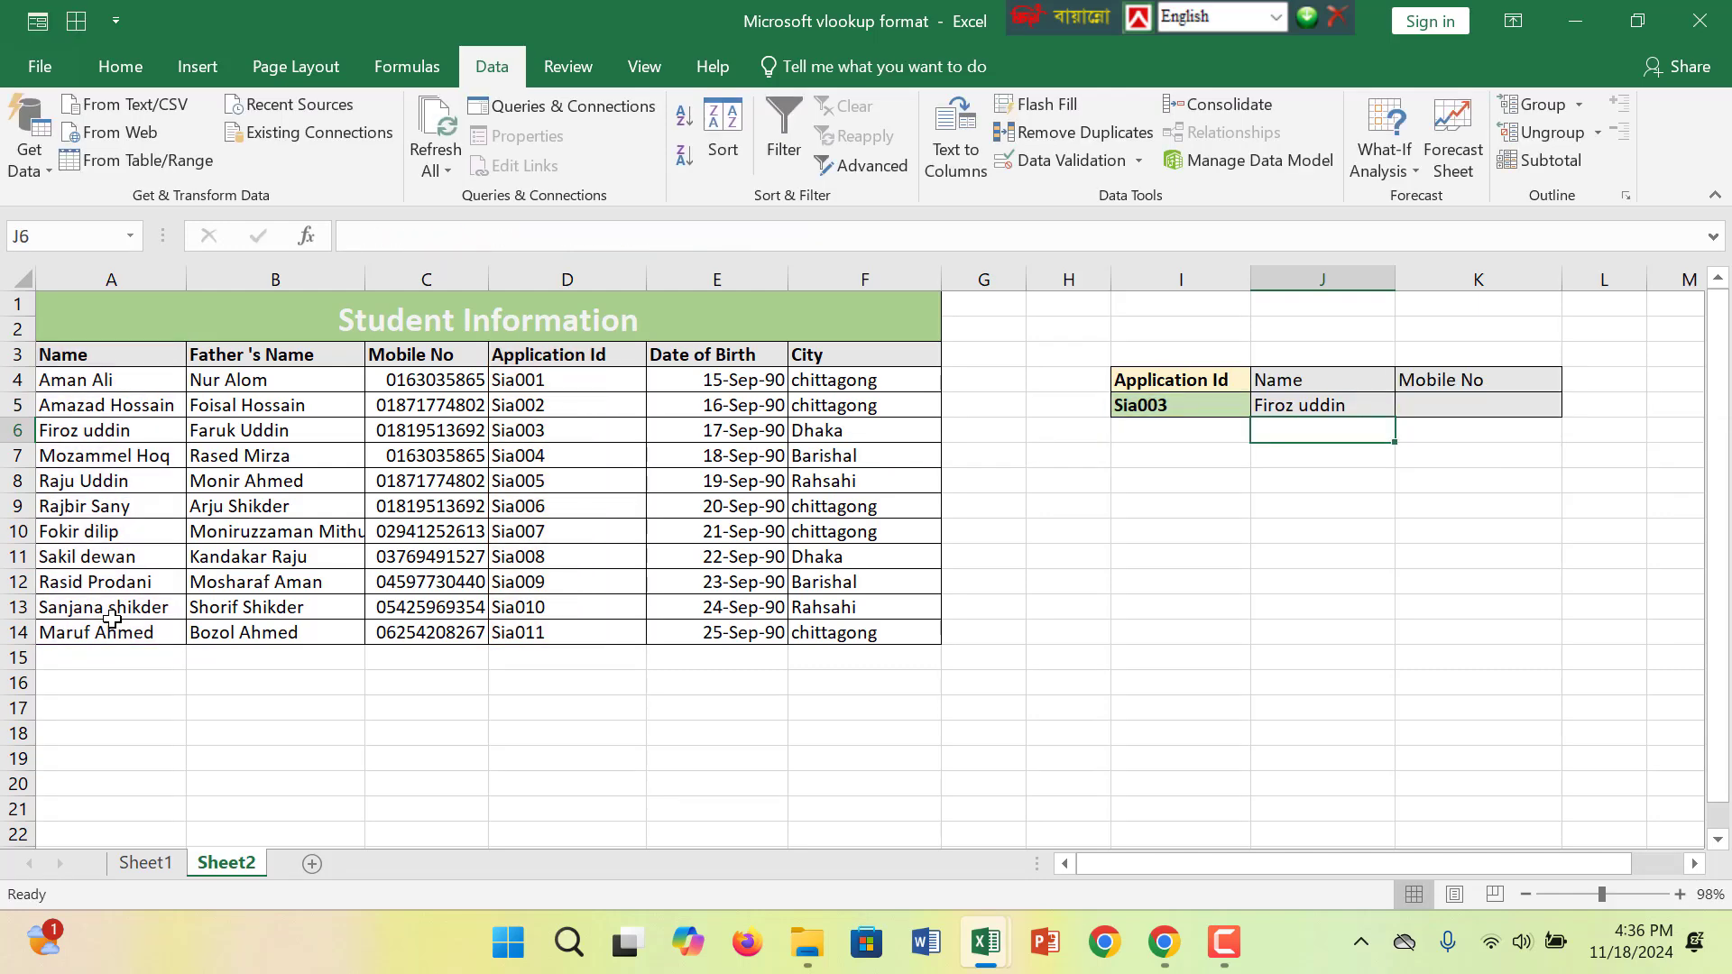
- In the Mobile No cell, start a VLOOKUP on I5 with CHOOSE and the index array {1,2}
left_click(1226, 414)
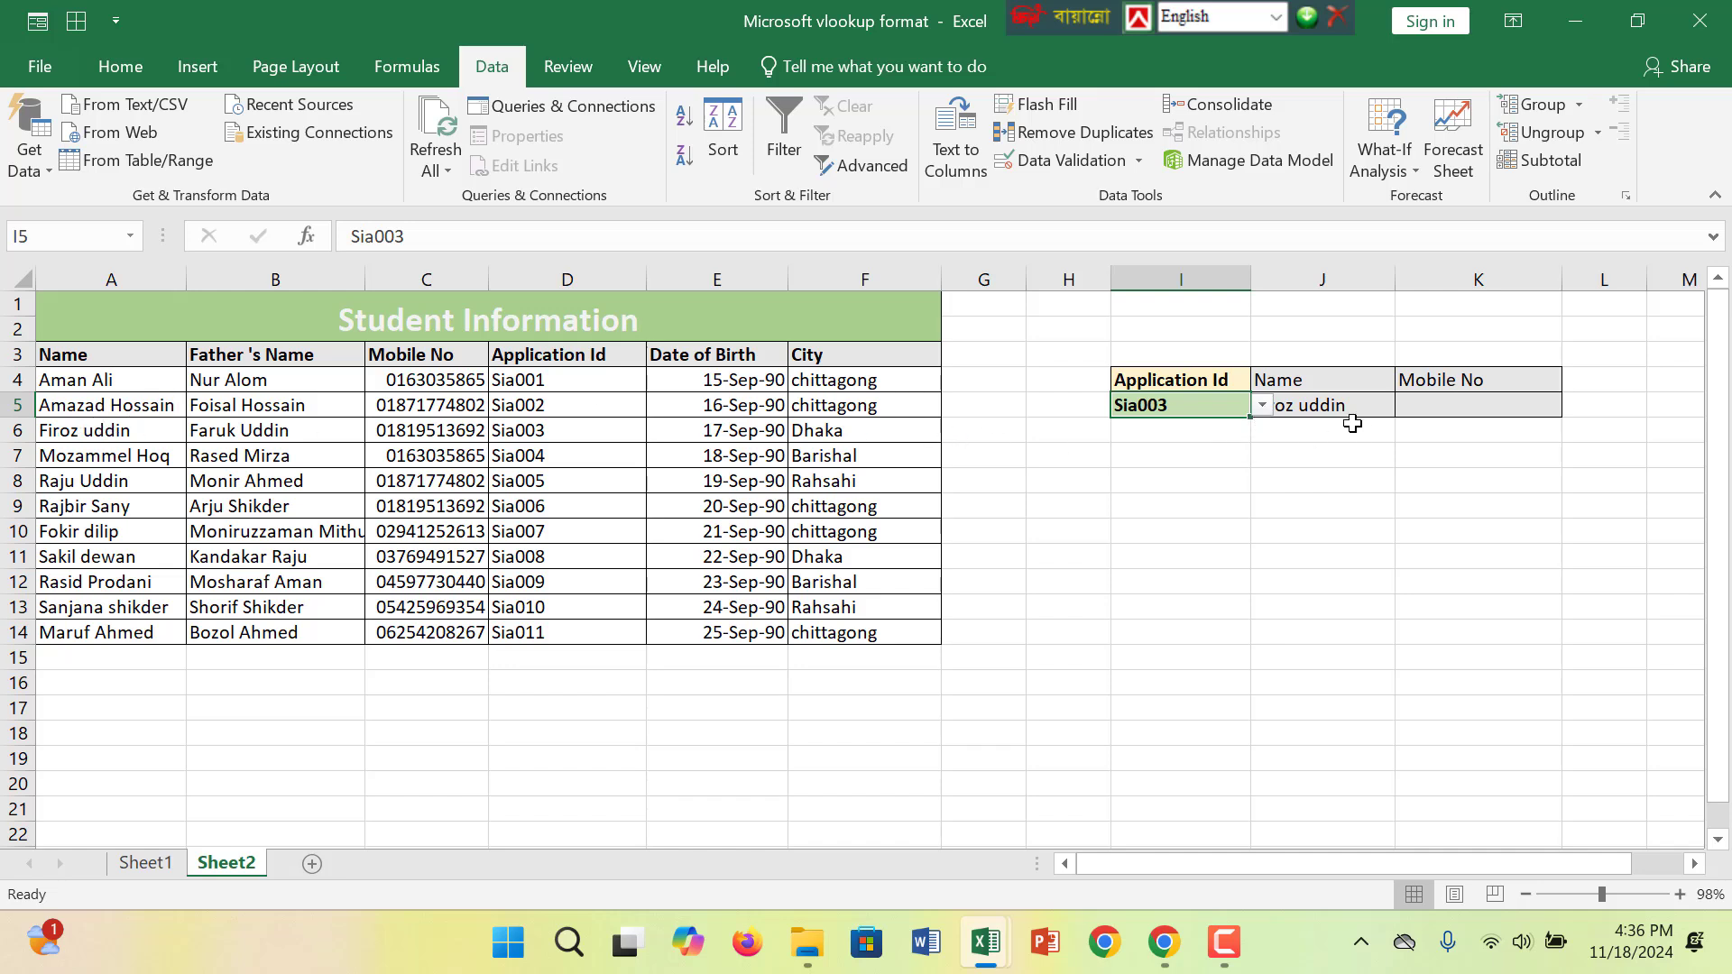
left_click(1472, 409)
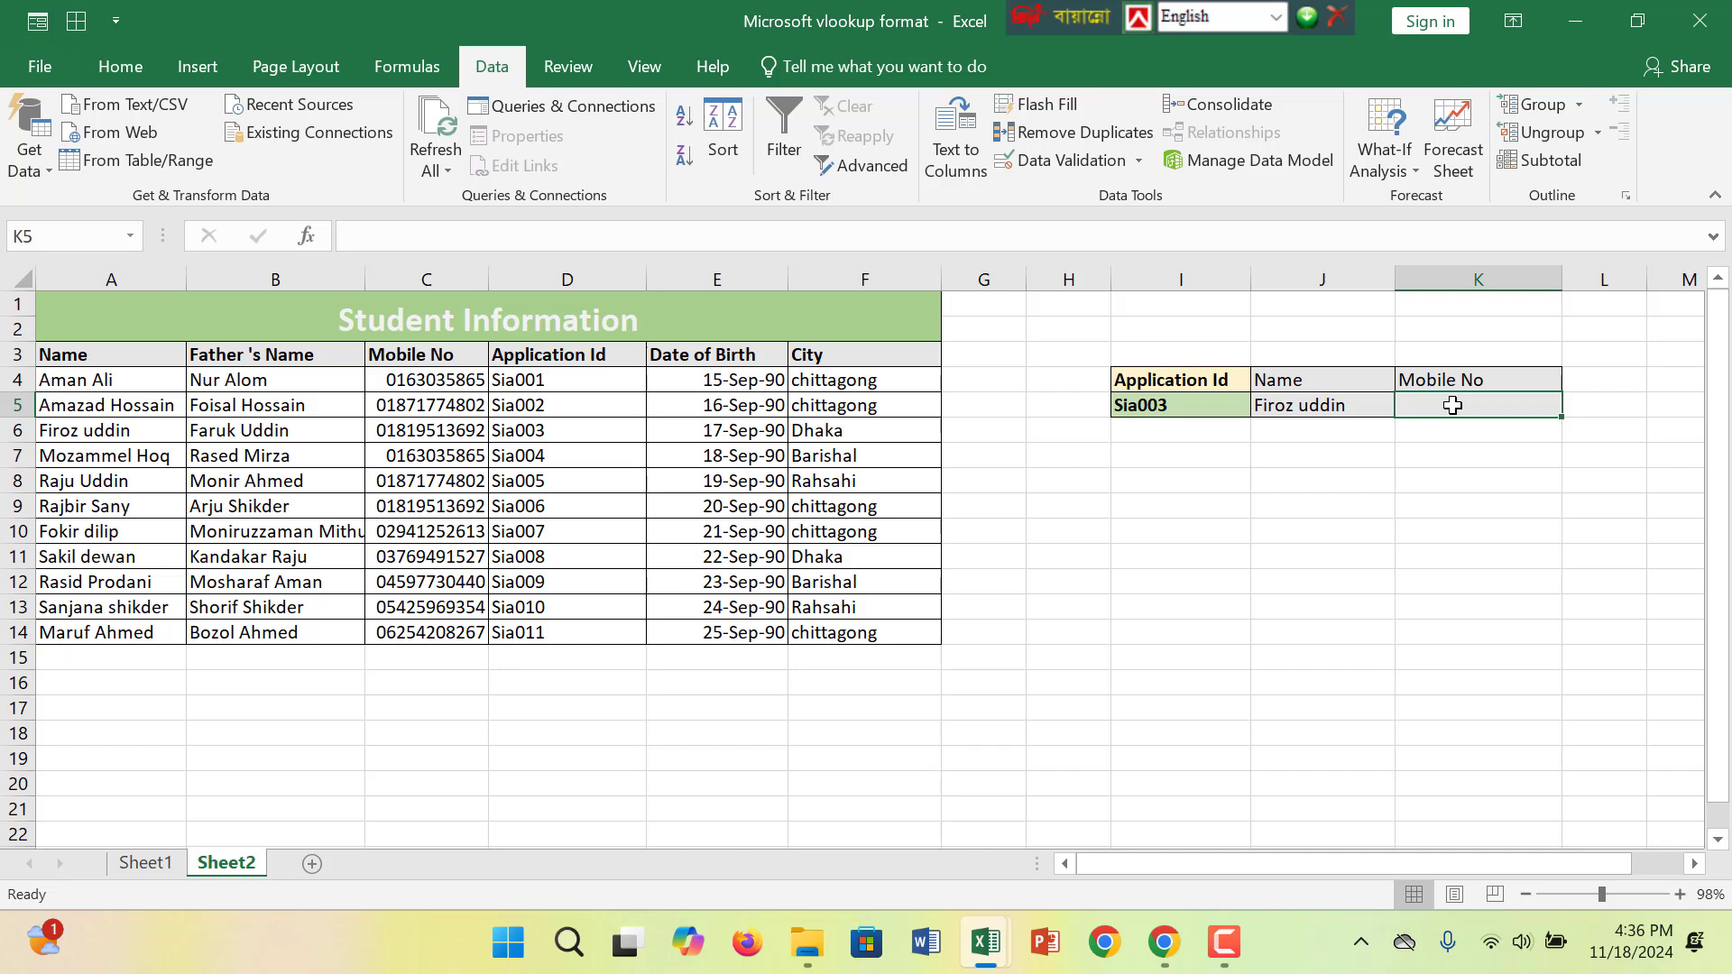
type("=vlooku")
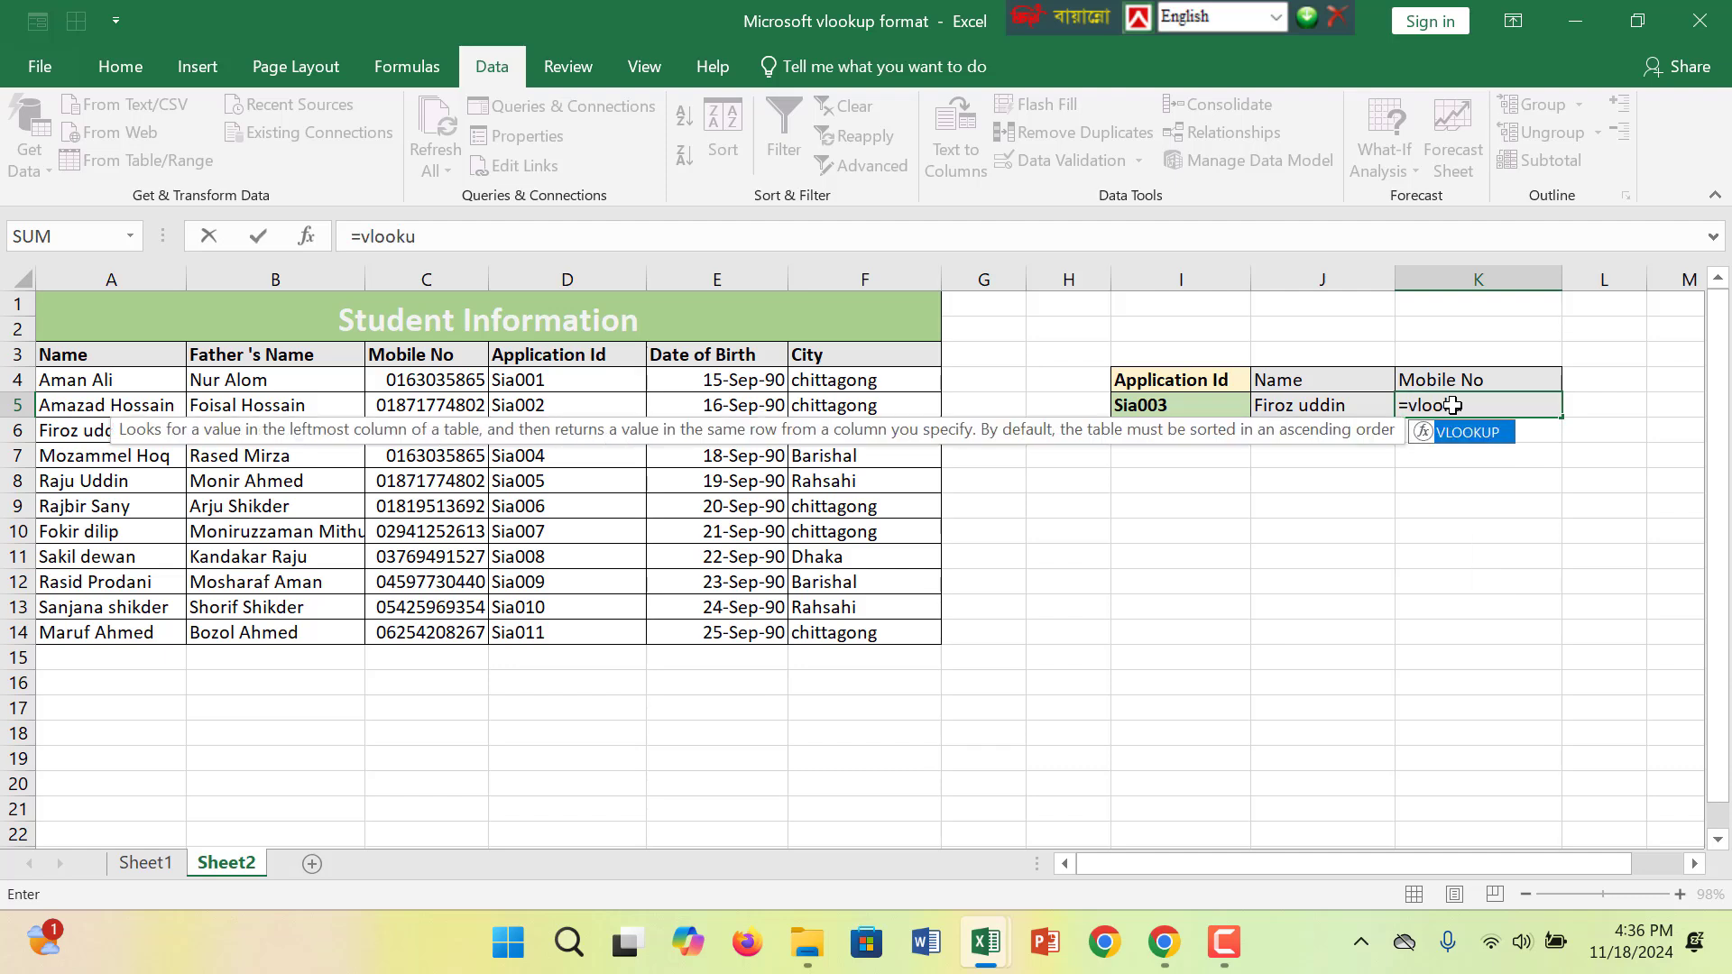
type("p(")
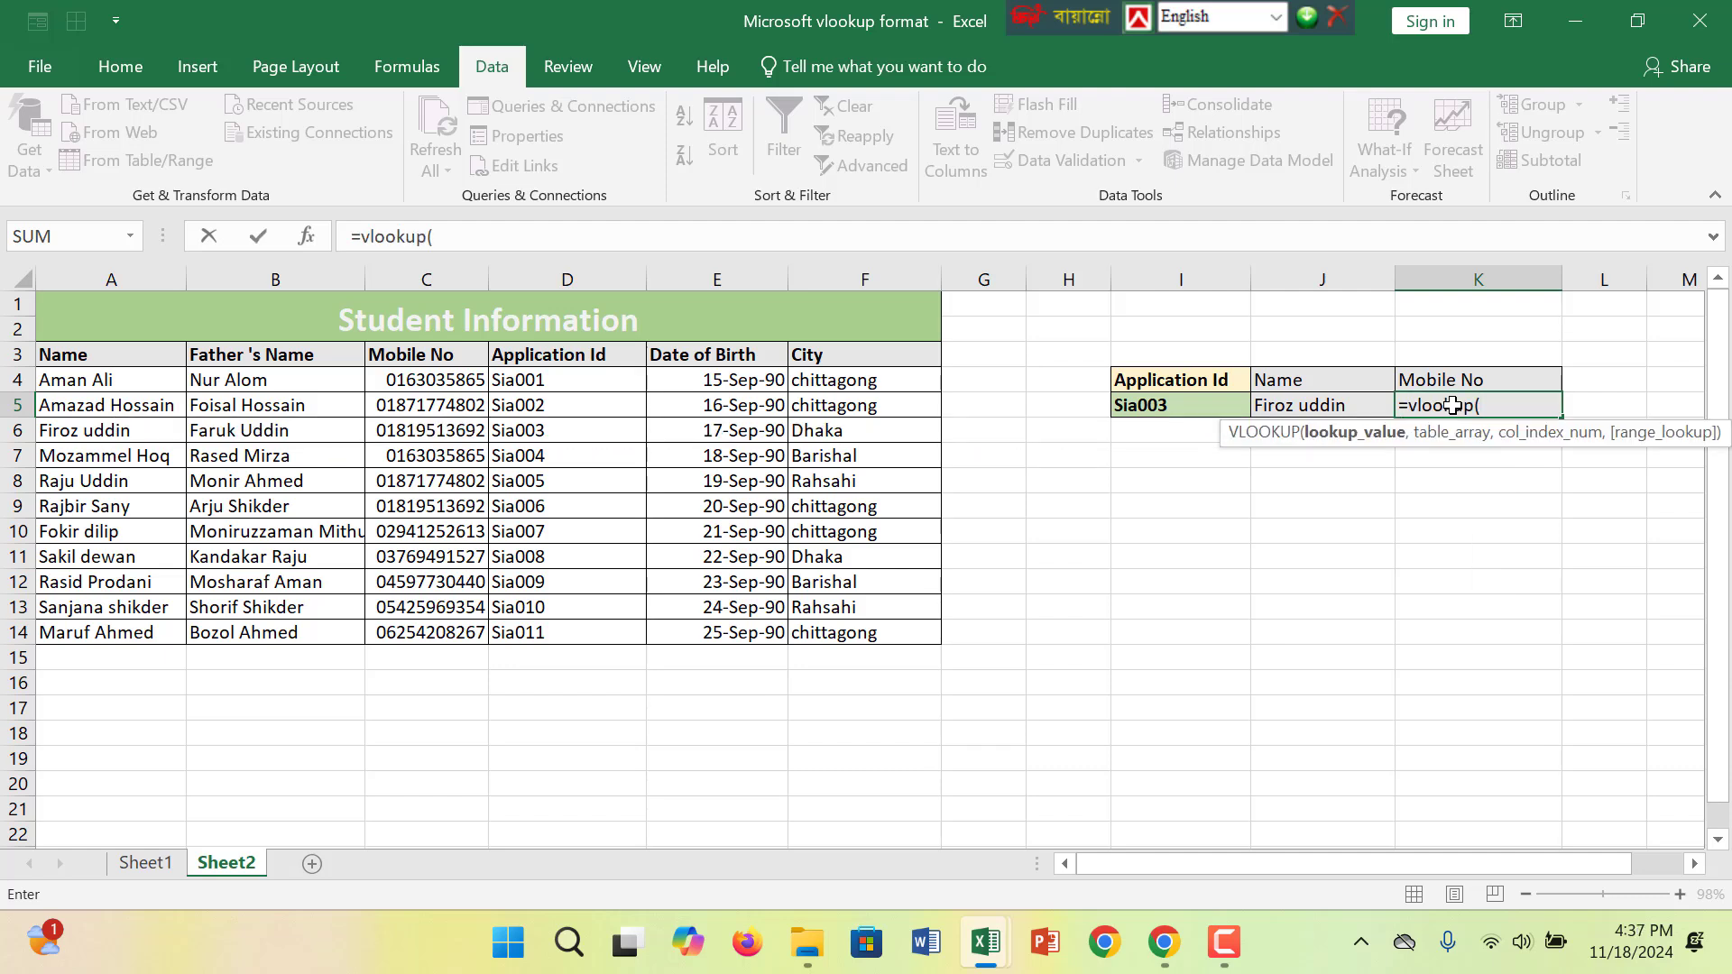
left_click(1190, 401)
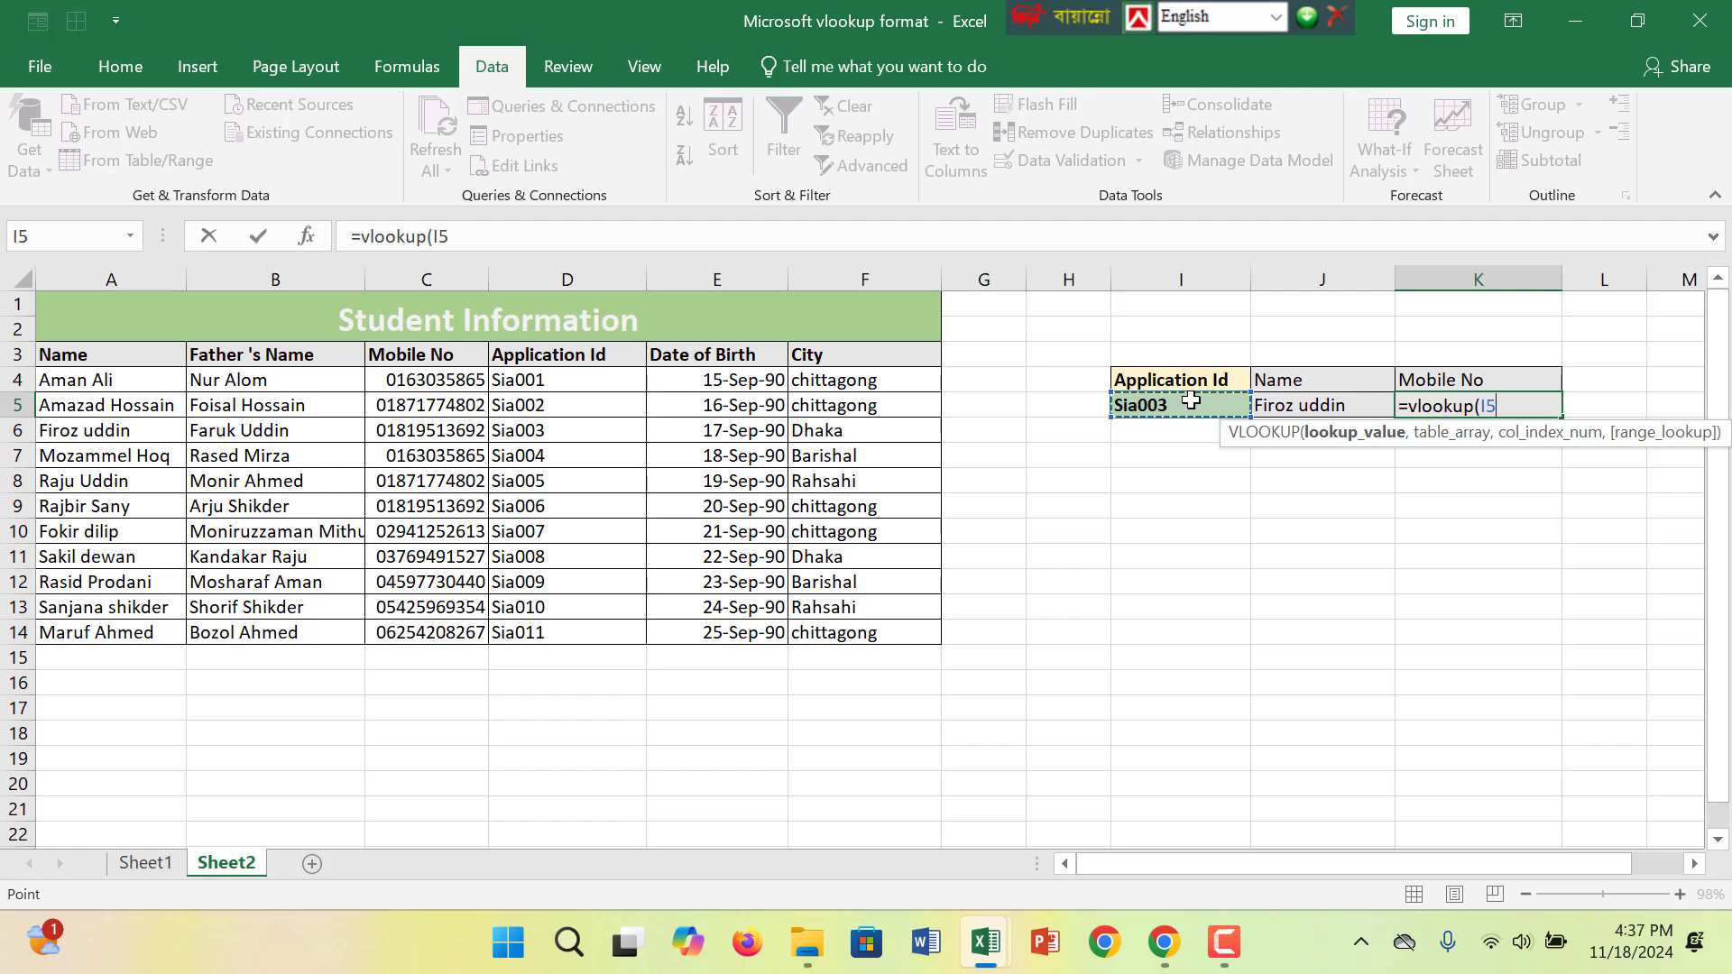
type(",c")
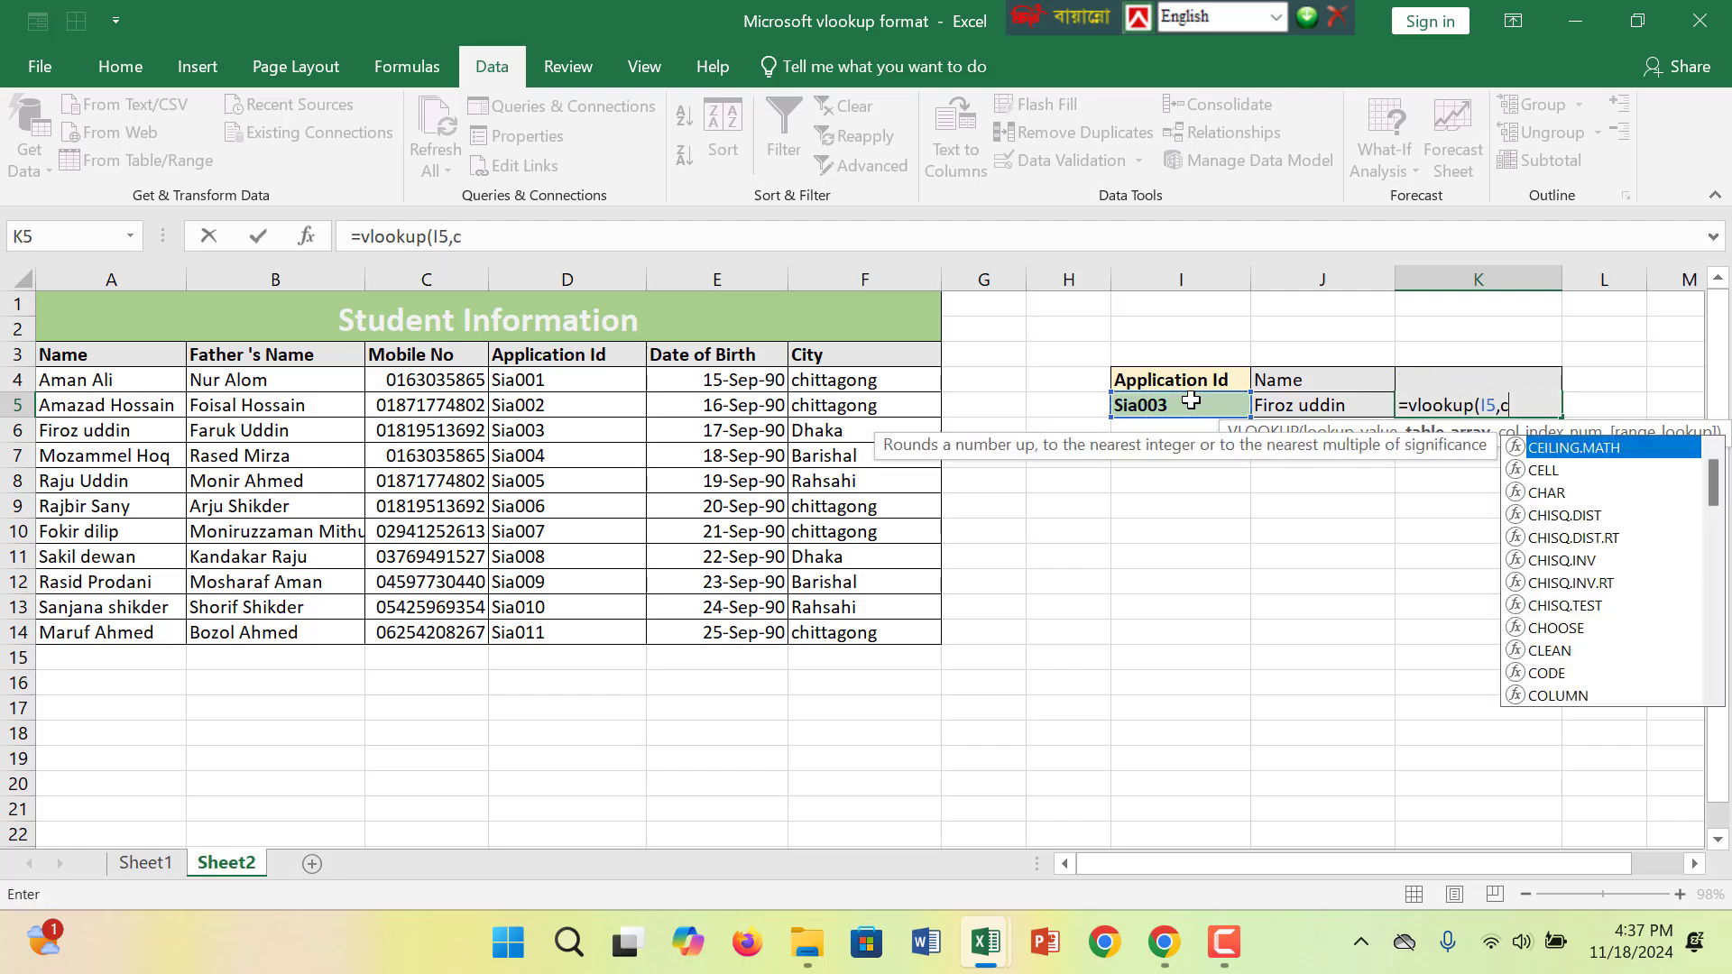
type("hoose")
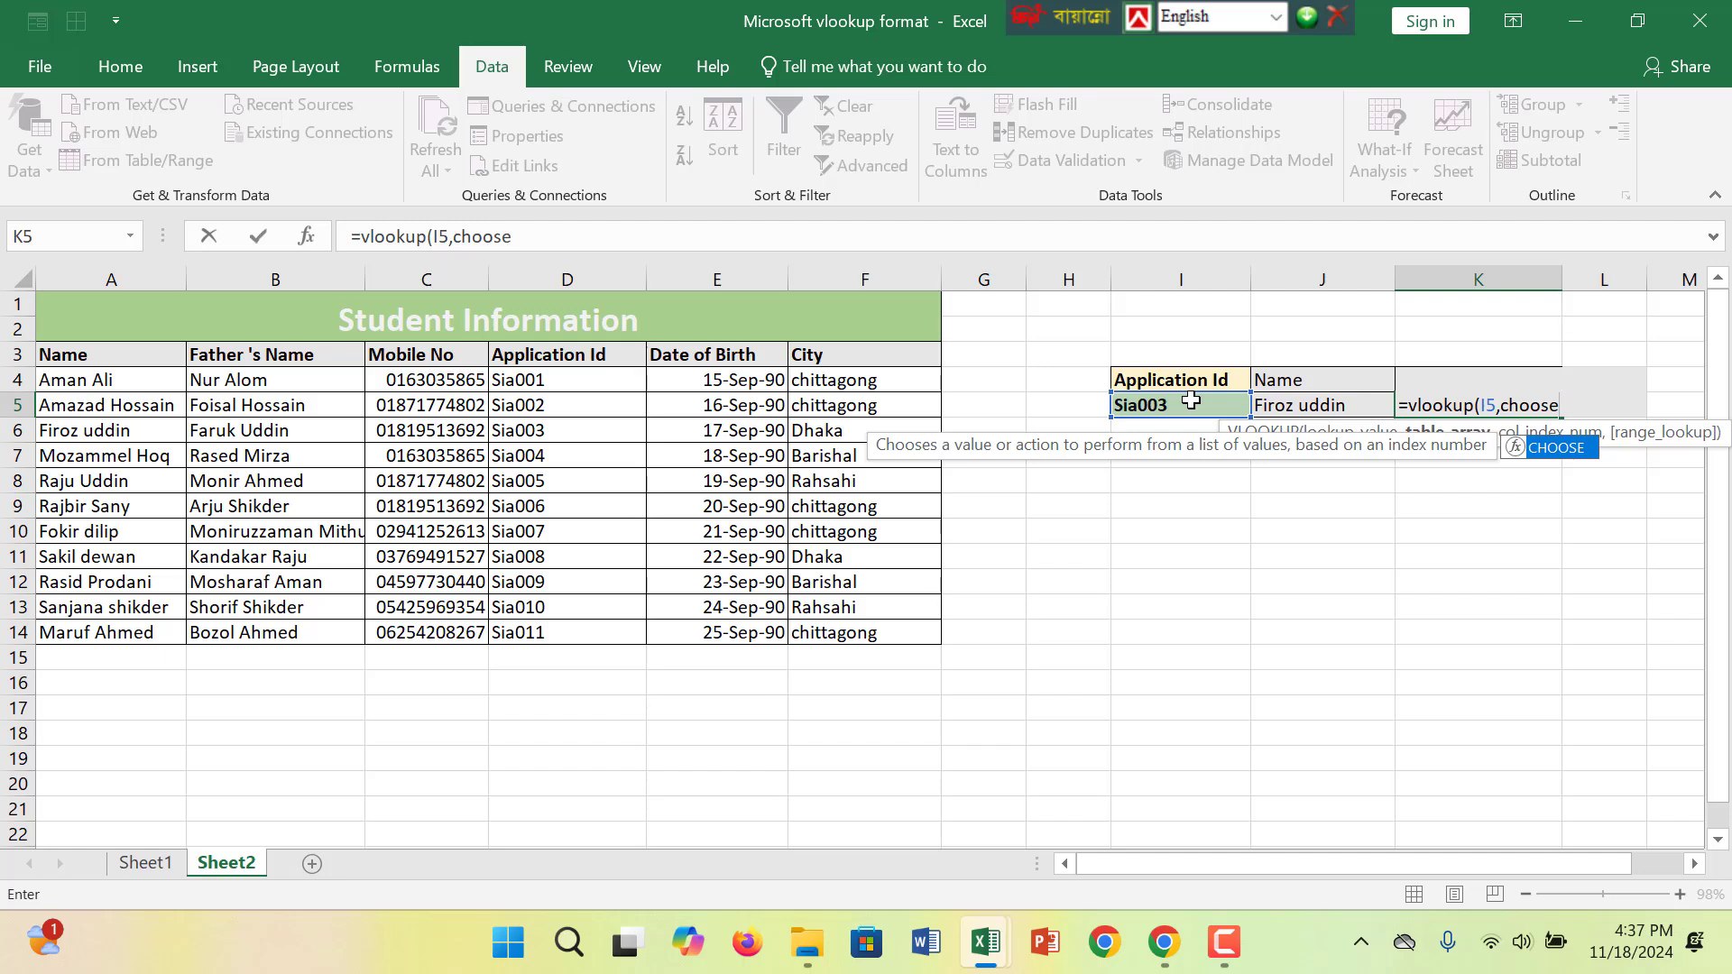
type("({1,2")
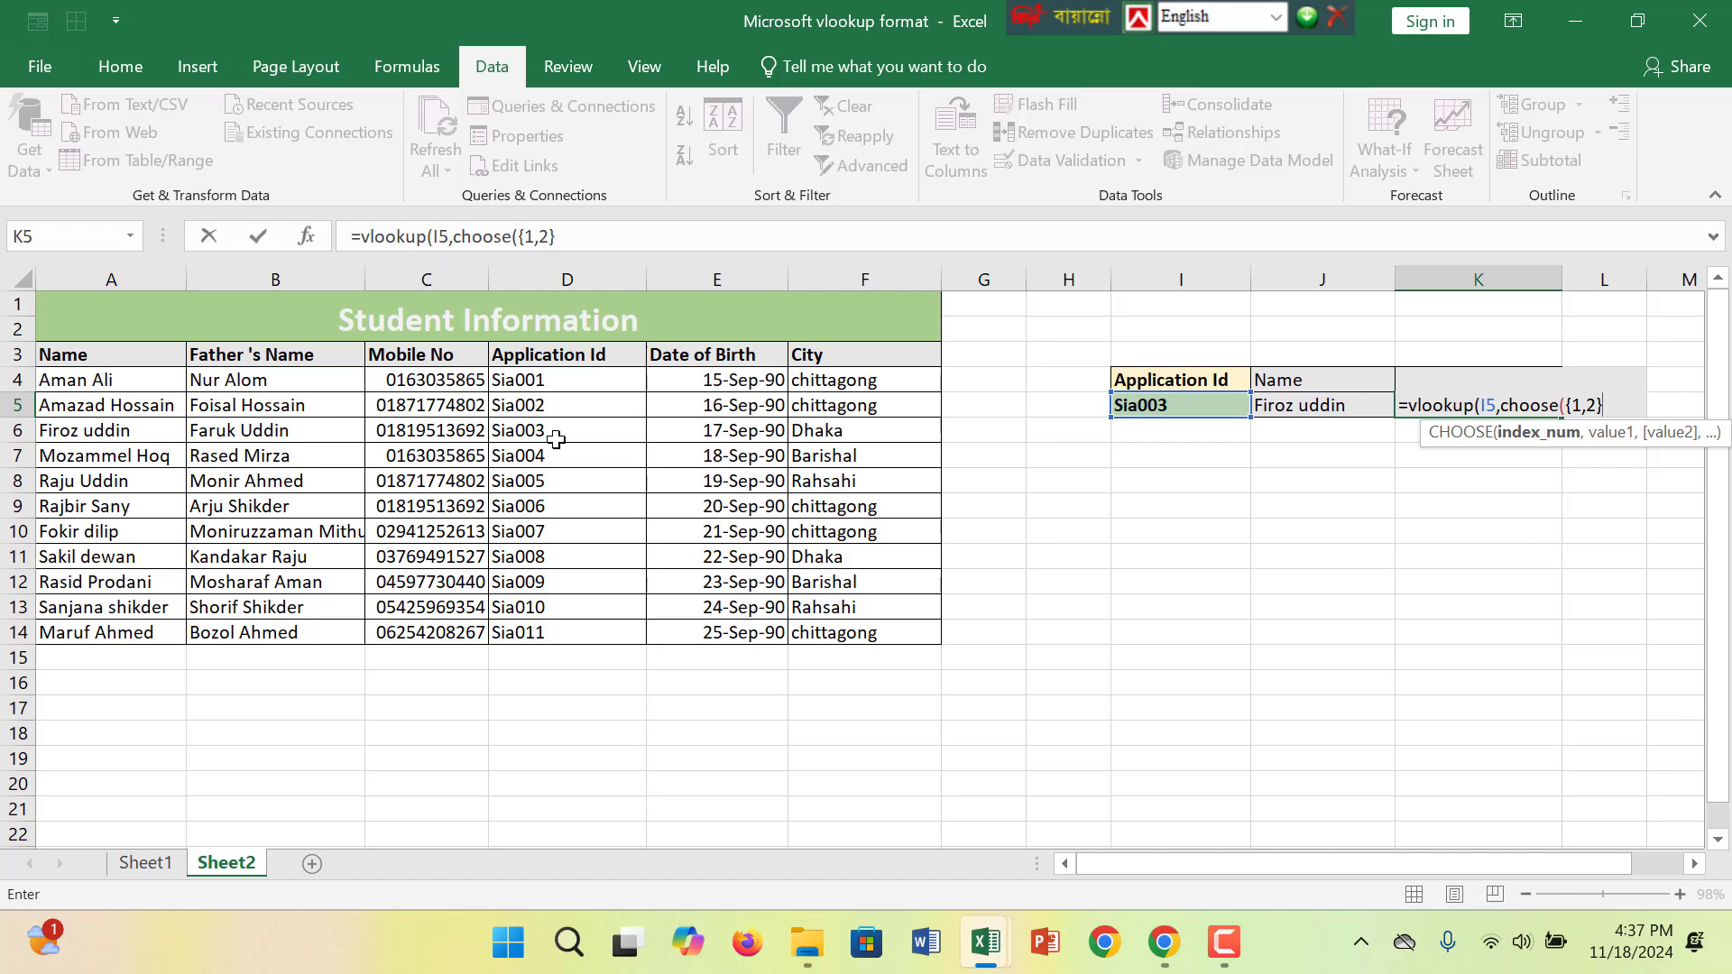
- Dismiss the missing-parenthesis error and add the absolute Application Id range $D$3:$D$14 as CHOOSE's first value
key("Return")
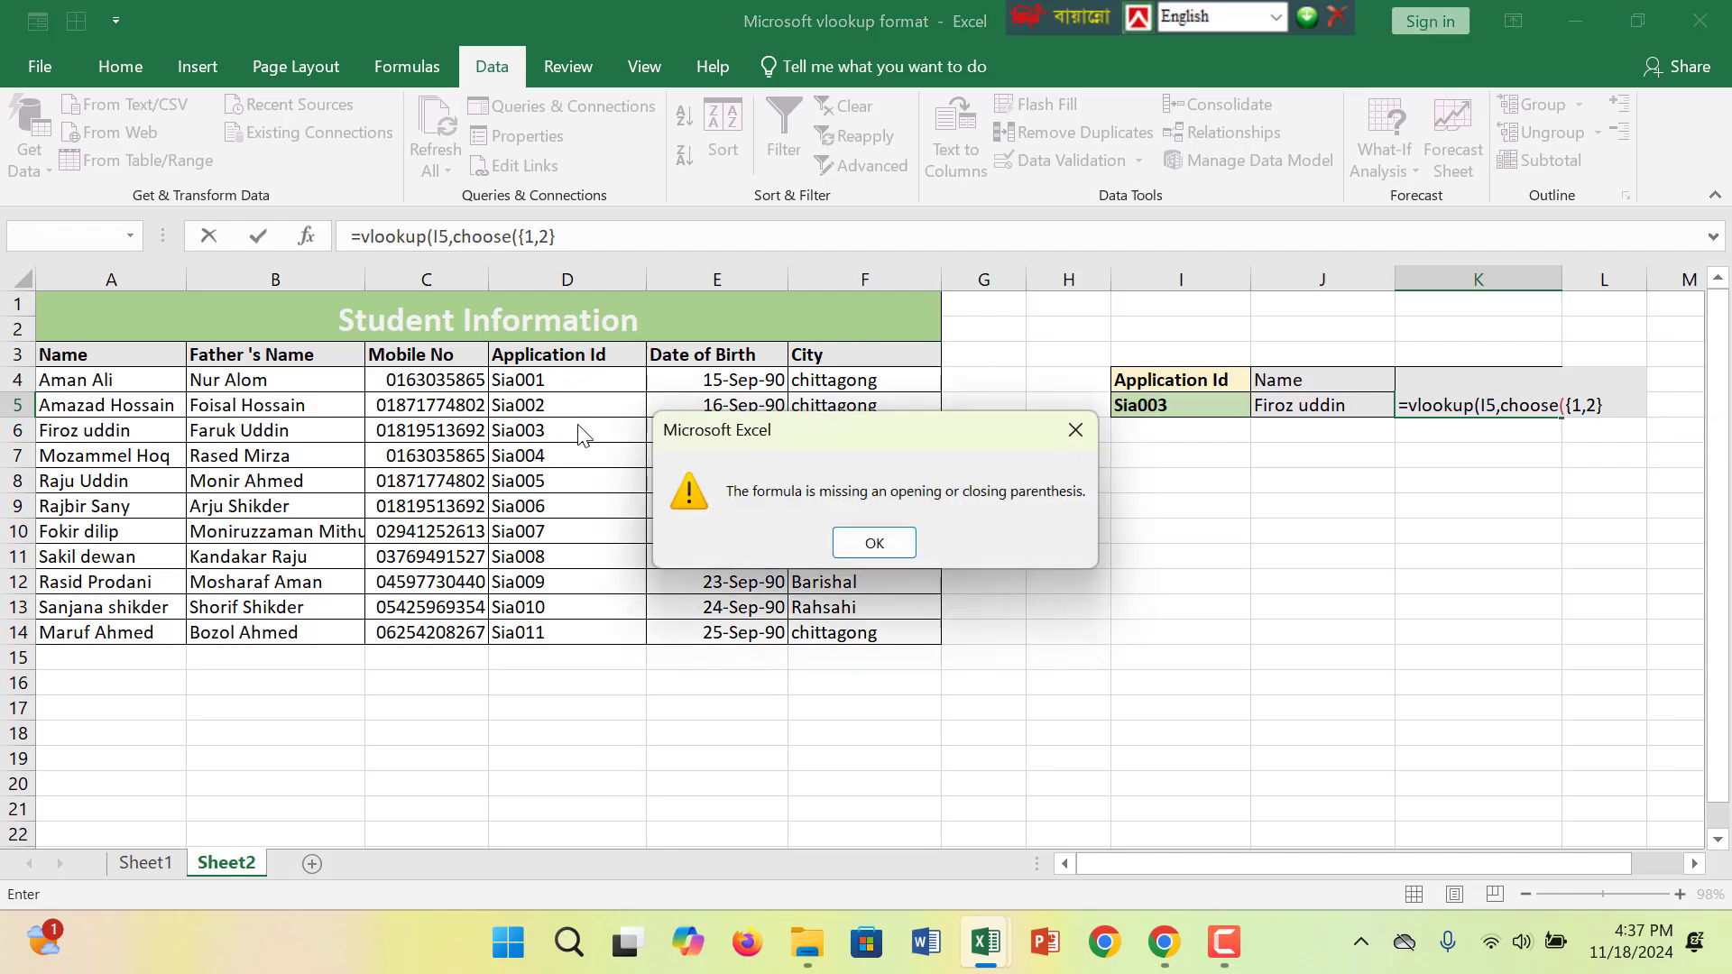
left_click(1086, 430)
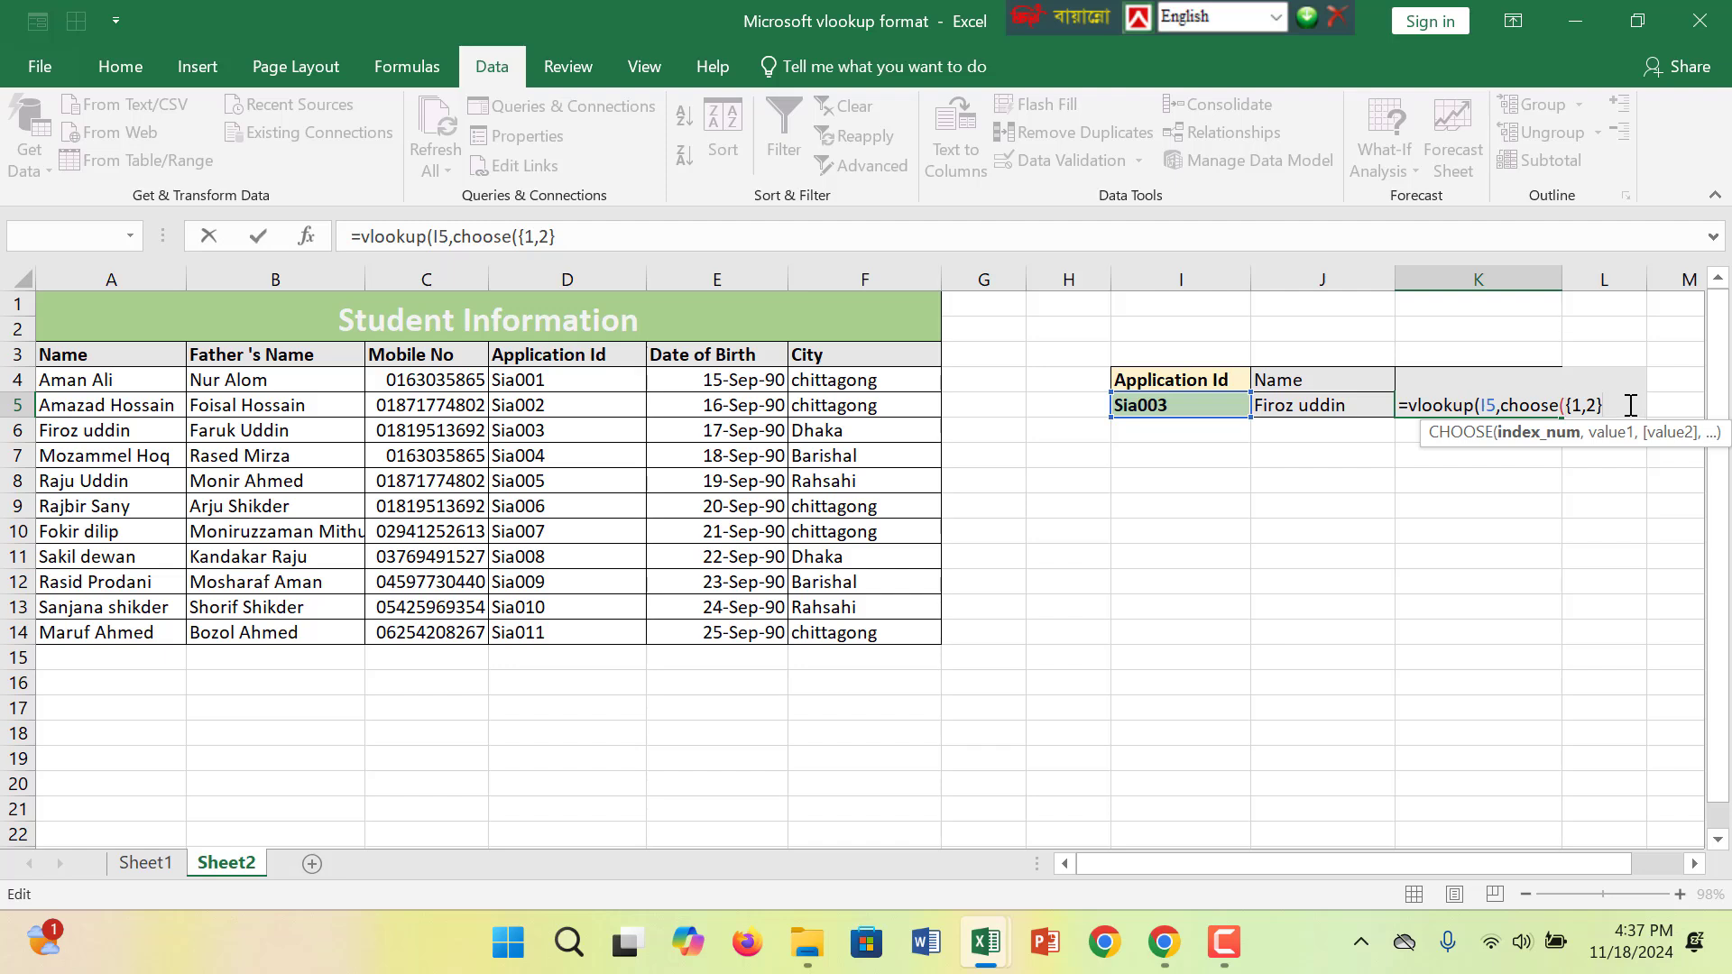
type(",")
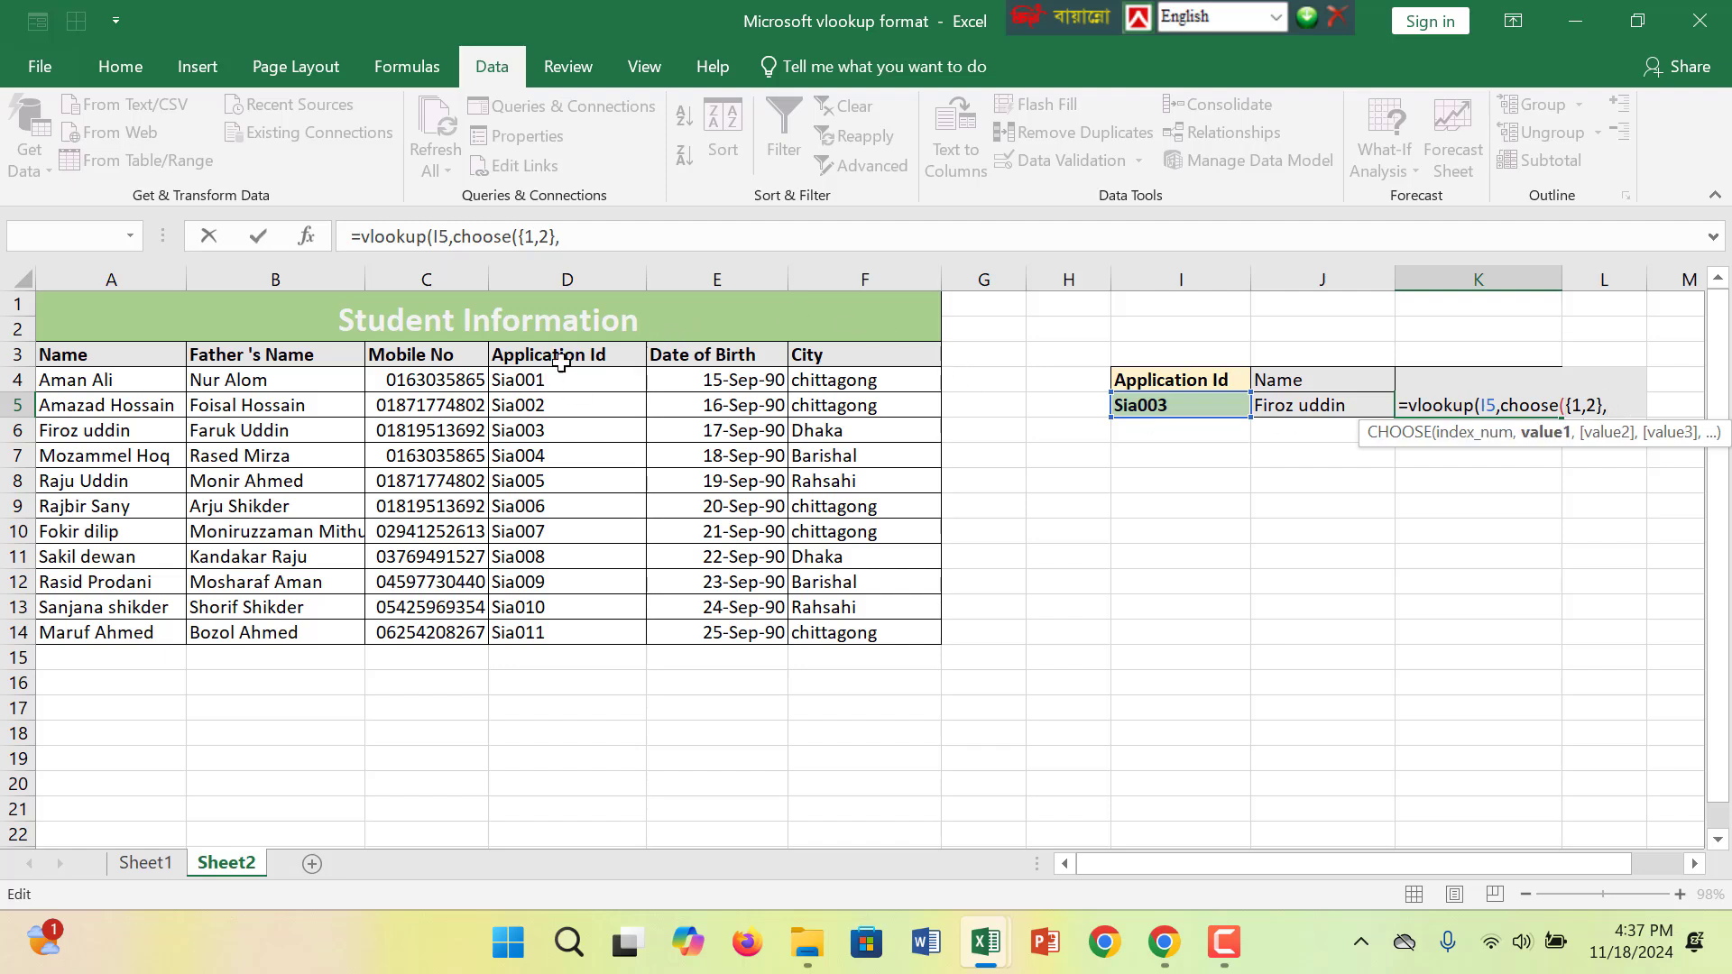
left_click_drag(566, 364, 592, 625)
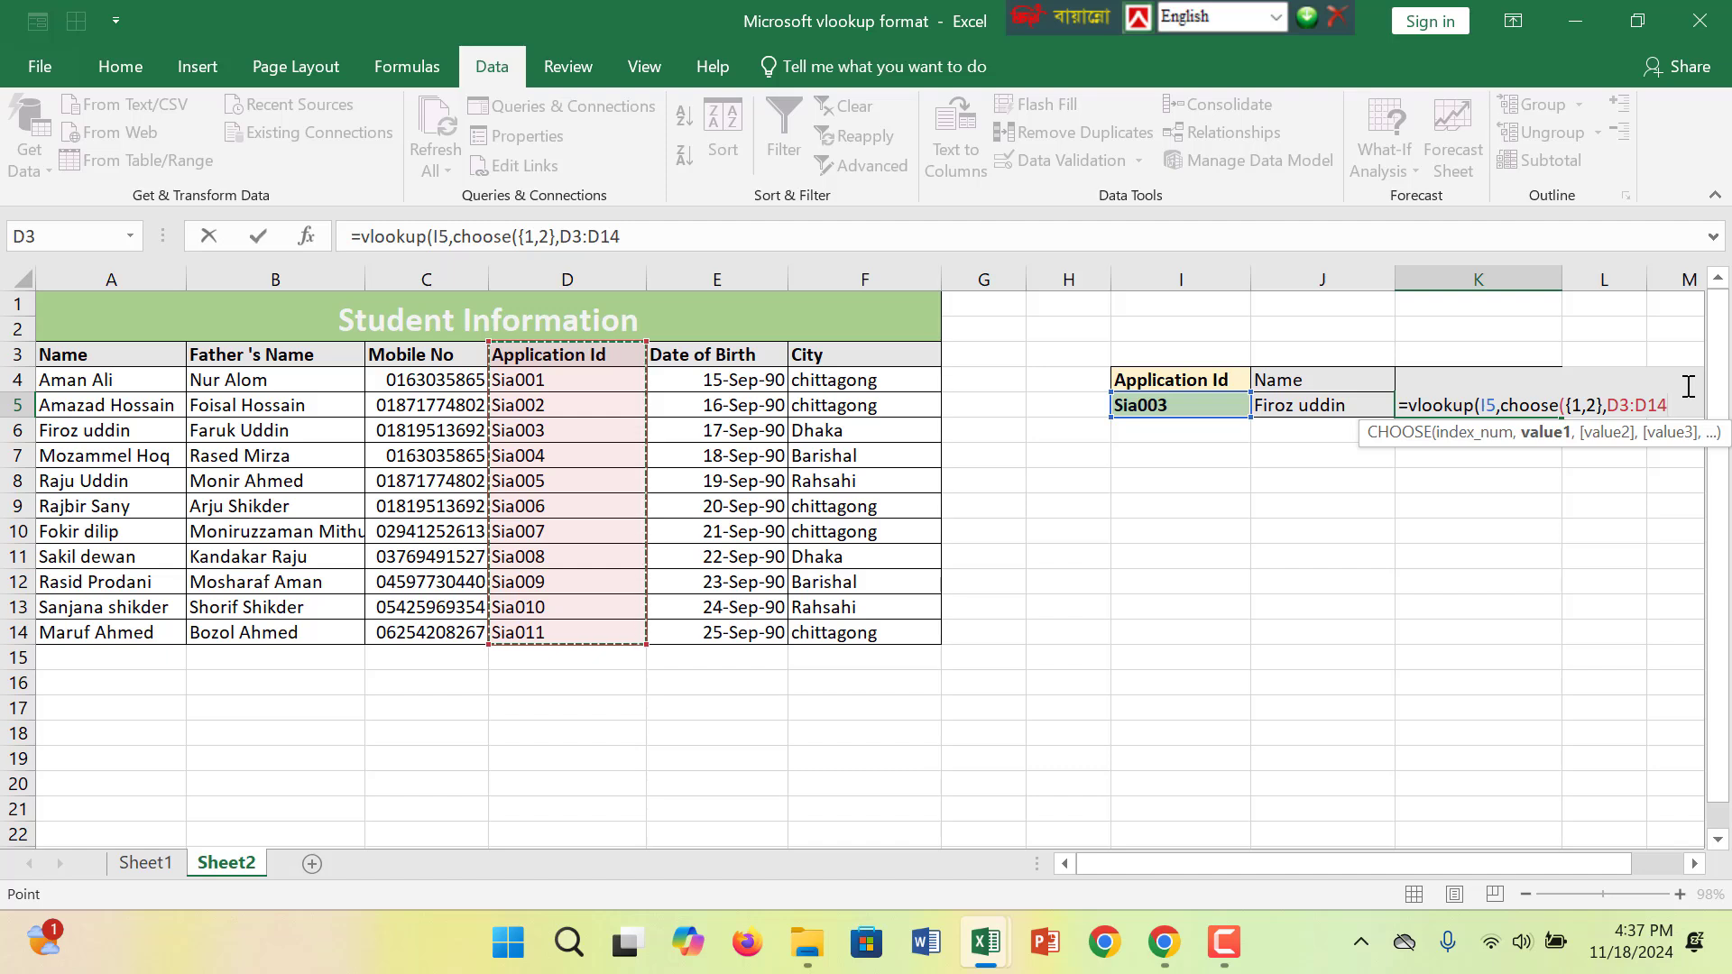
key("F4")
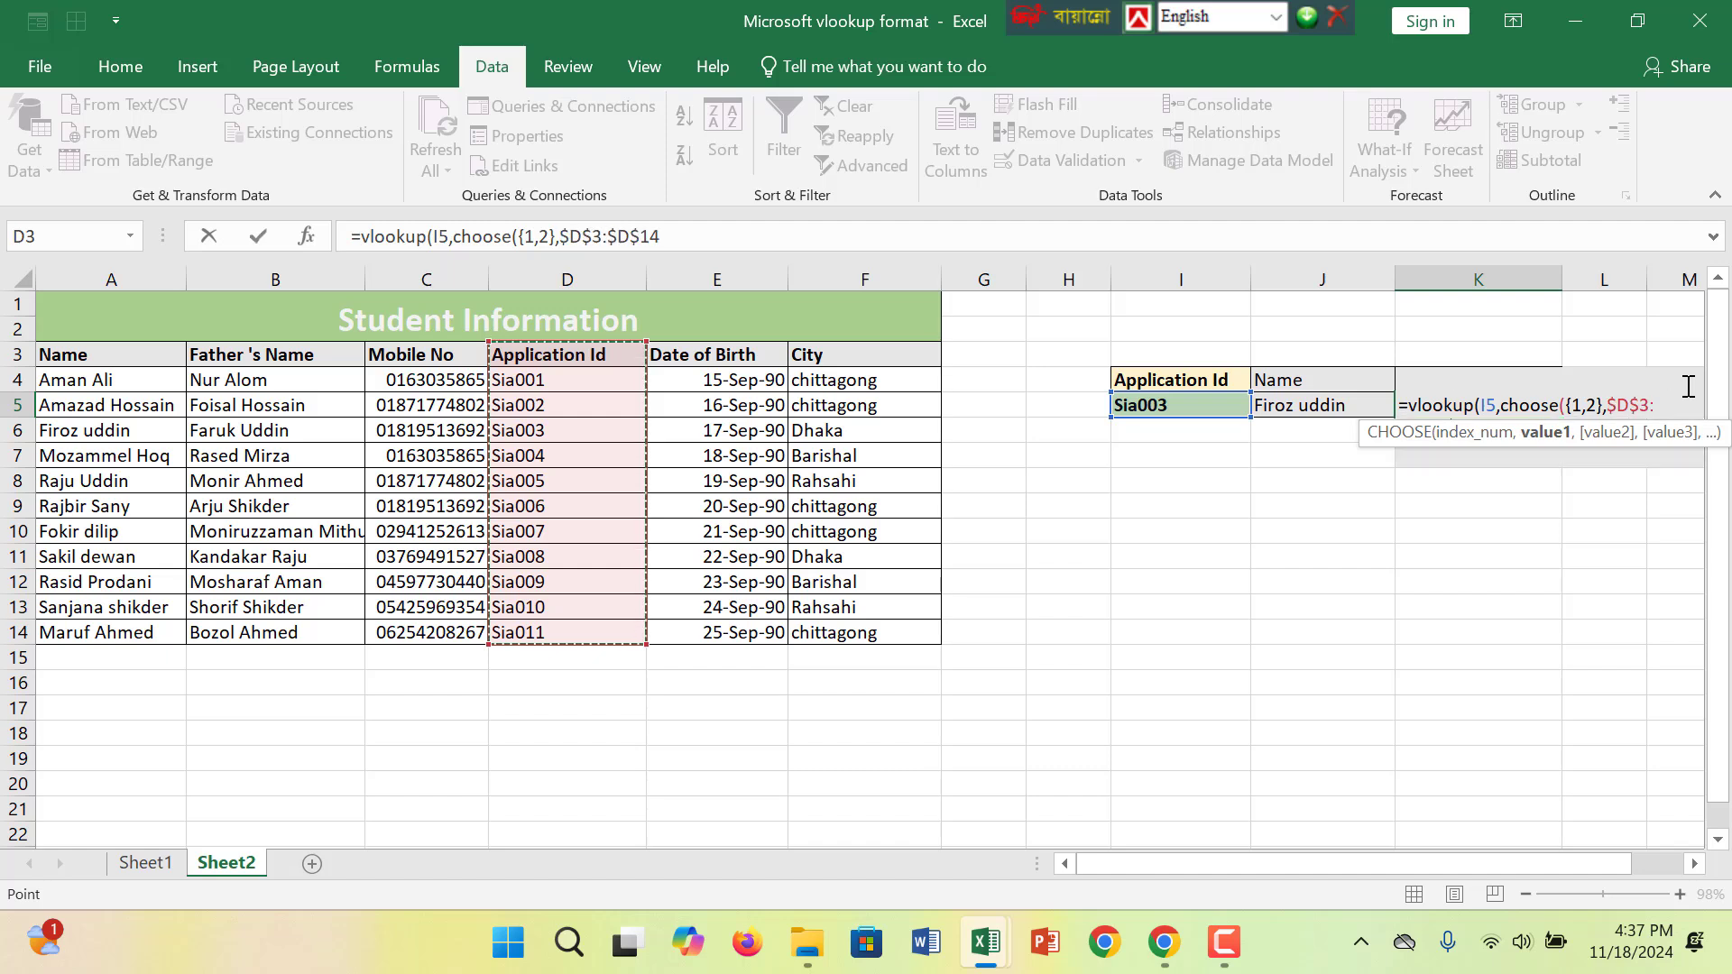
type(",")
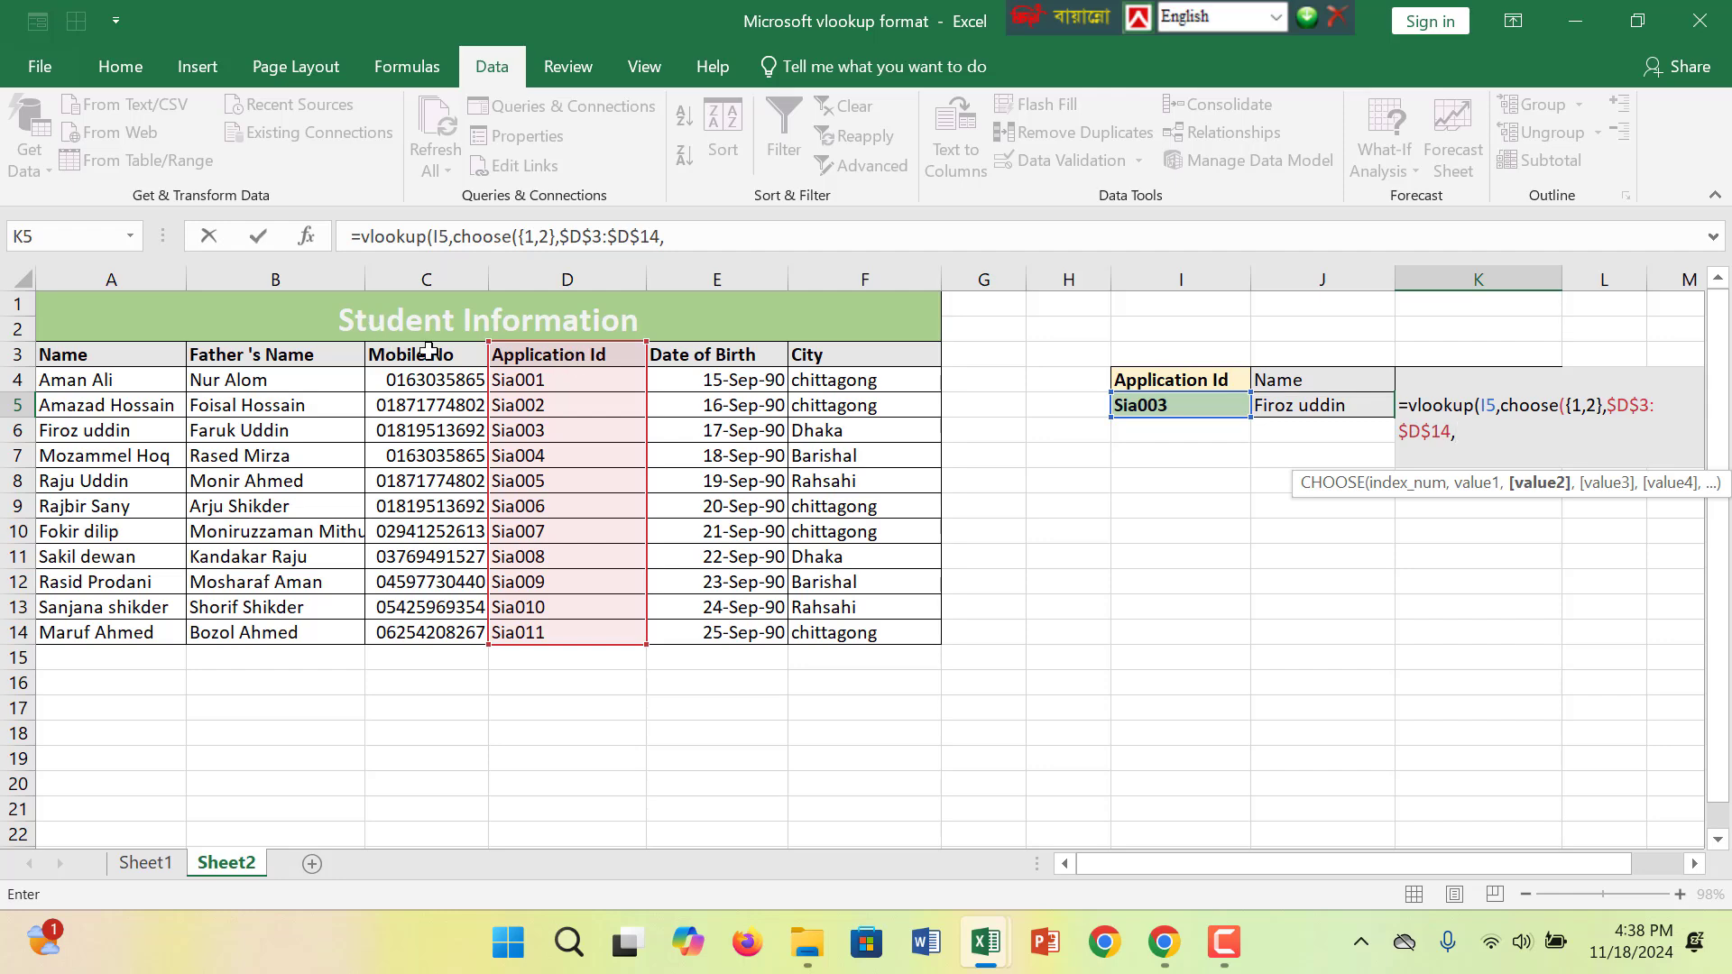
scroll(596, 370, "down", 1)
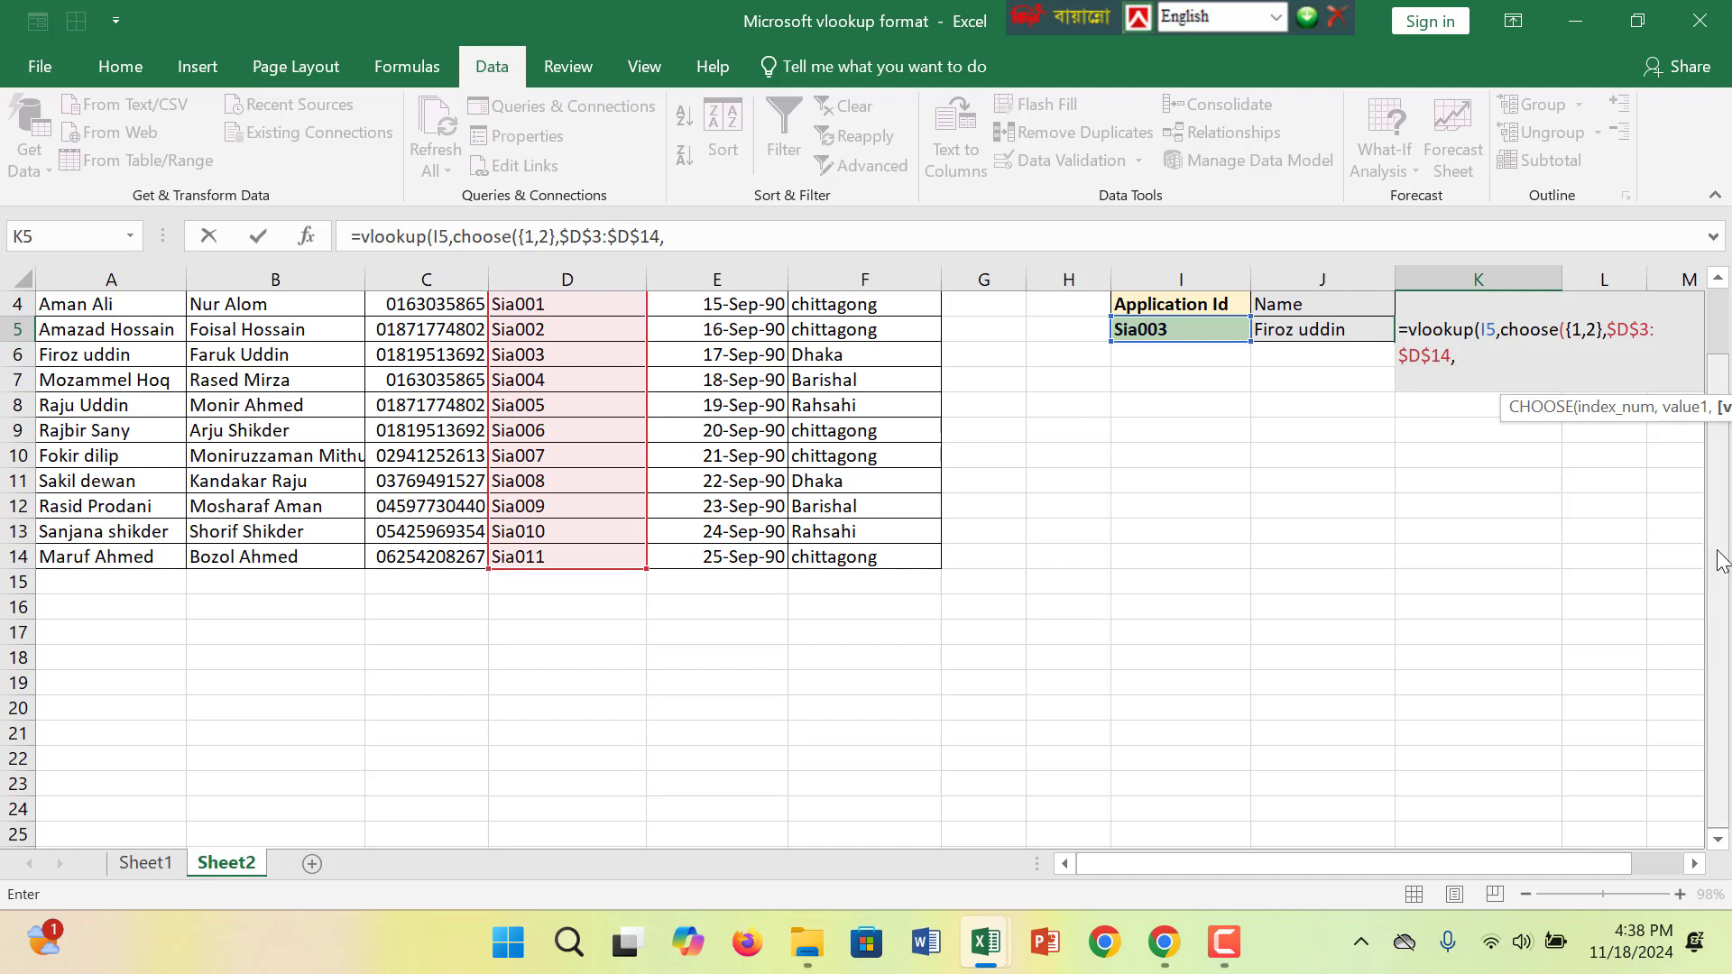
left_click_drag(1722, 561, 1722, 541)
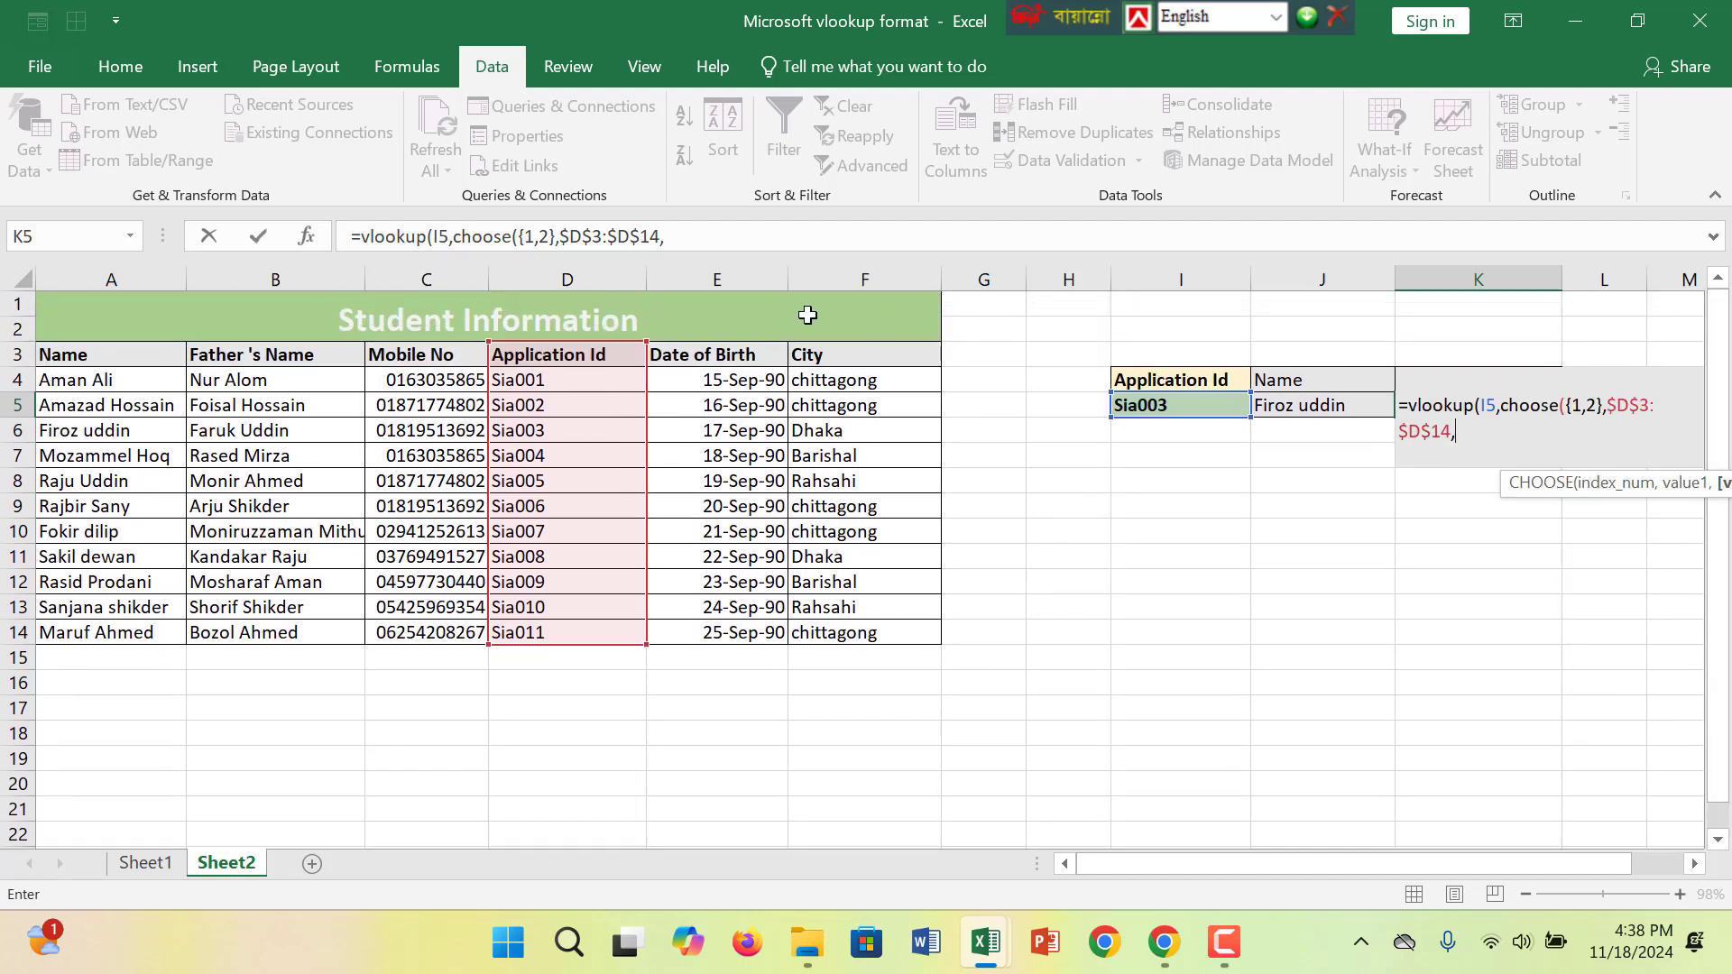
- Add the Mobile No range as the absolute reference $C$3:$C$14 and close the CHOOSE function
left_click_drag(419, 354, 446, 621)
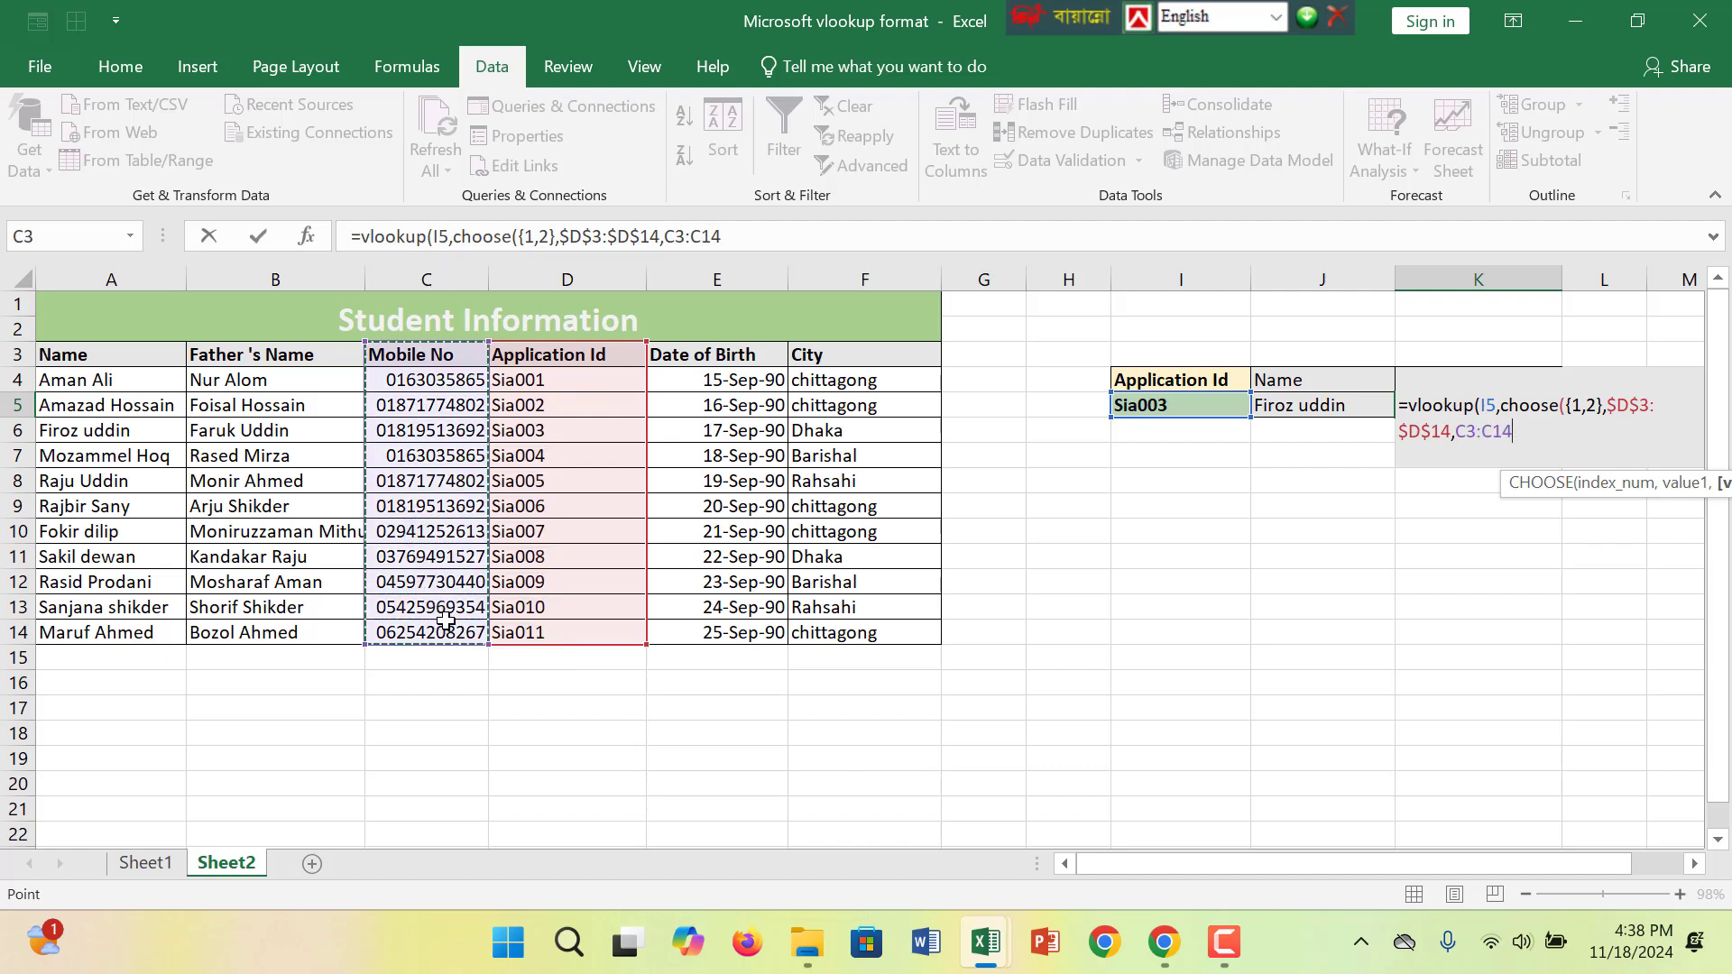
key("F4")
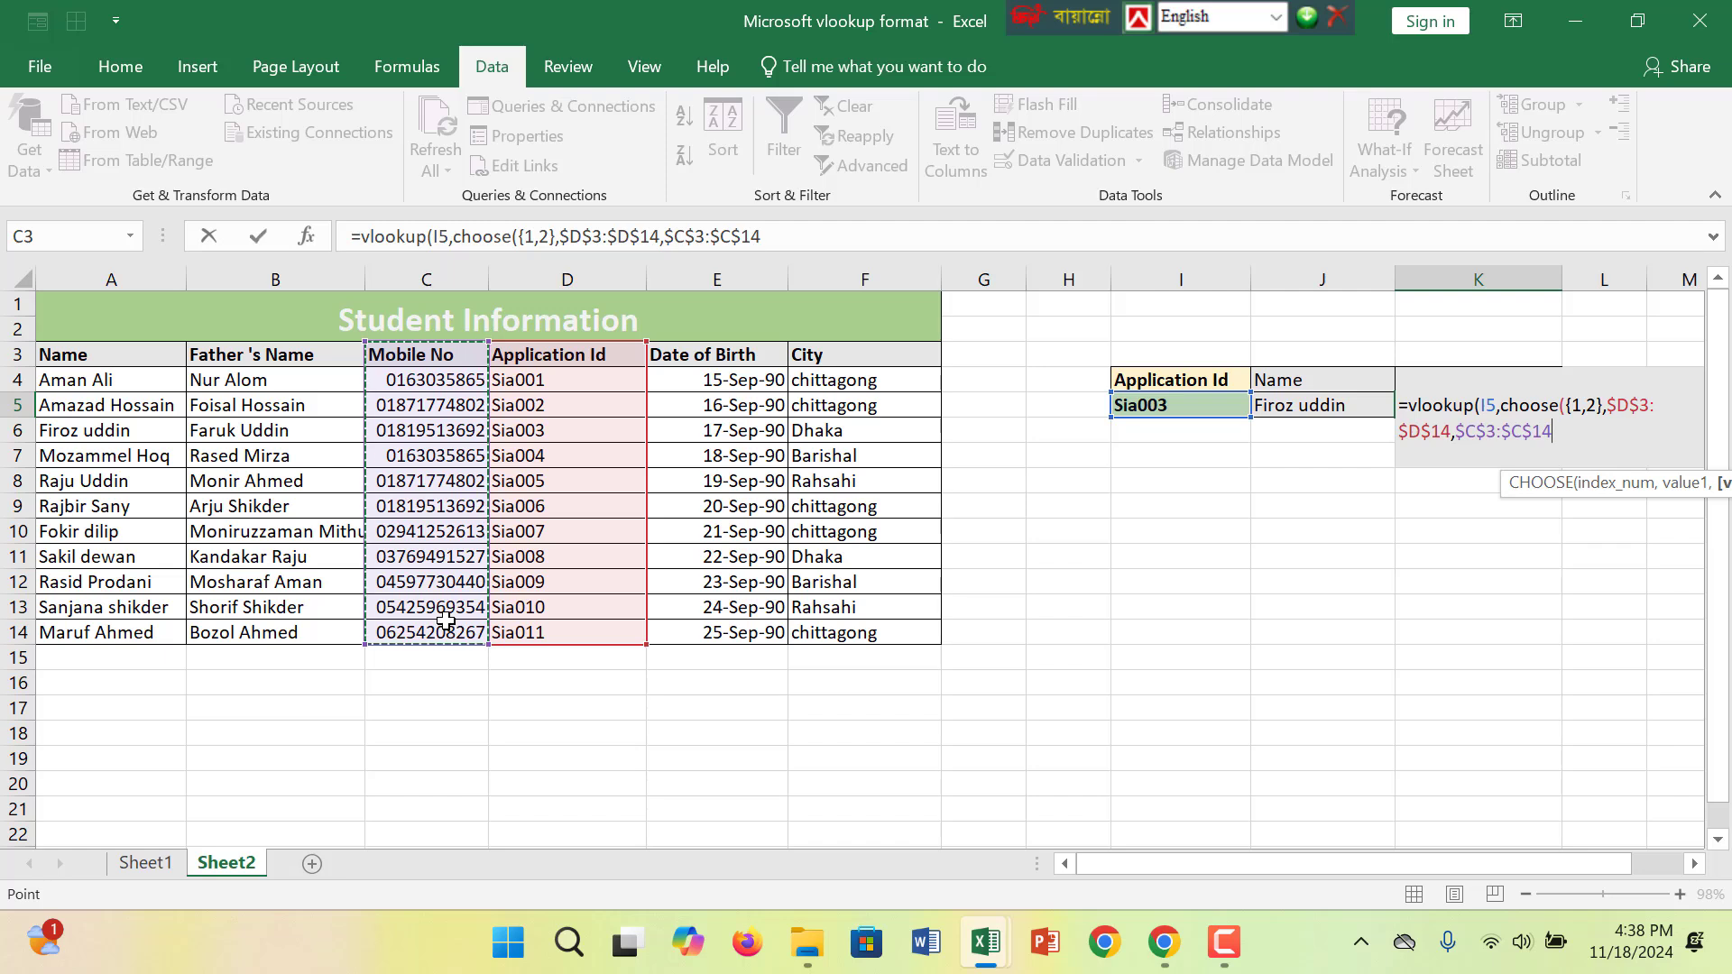
type(")")
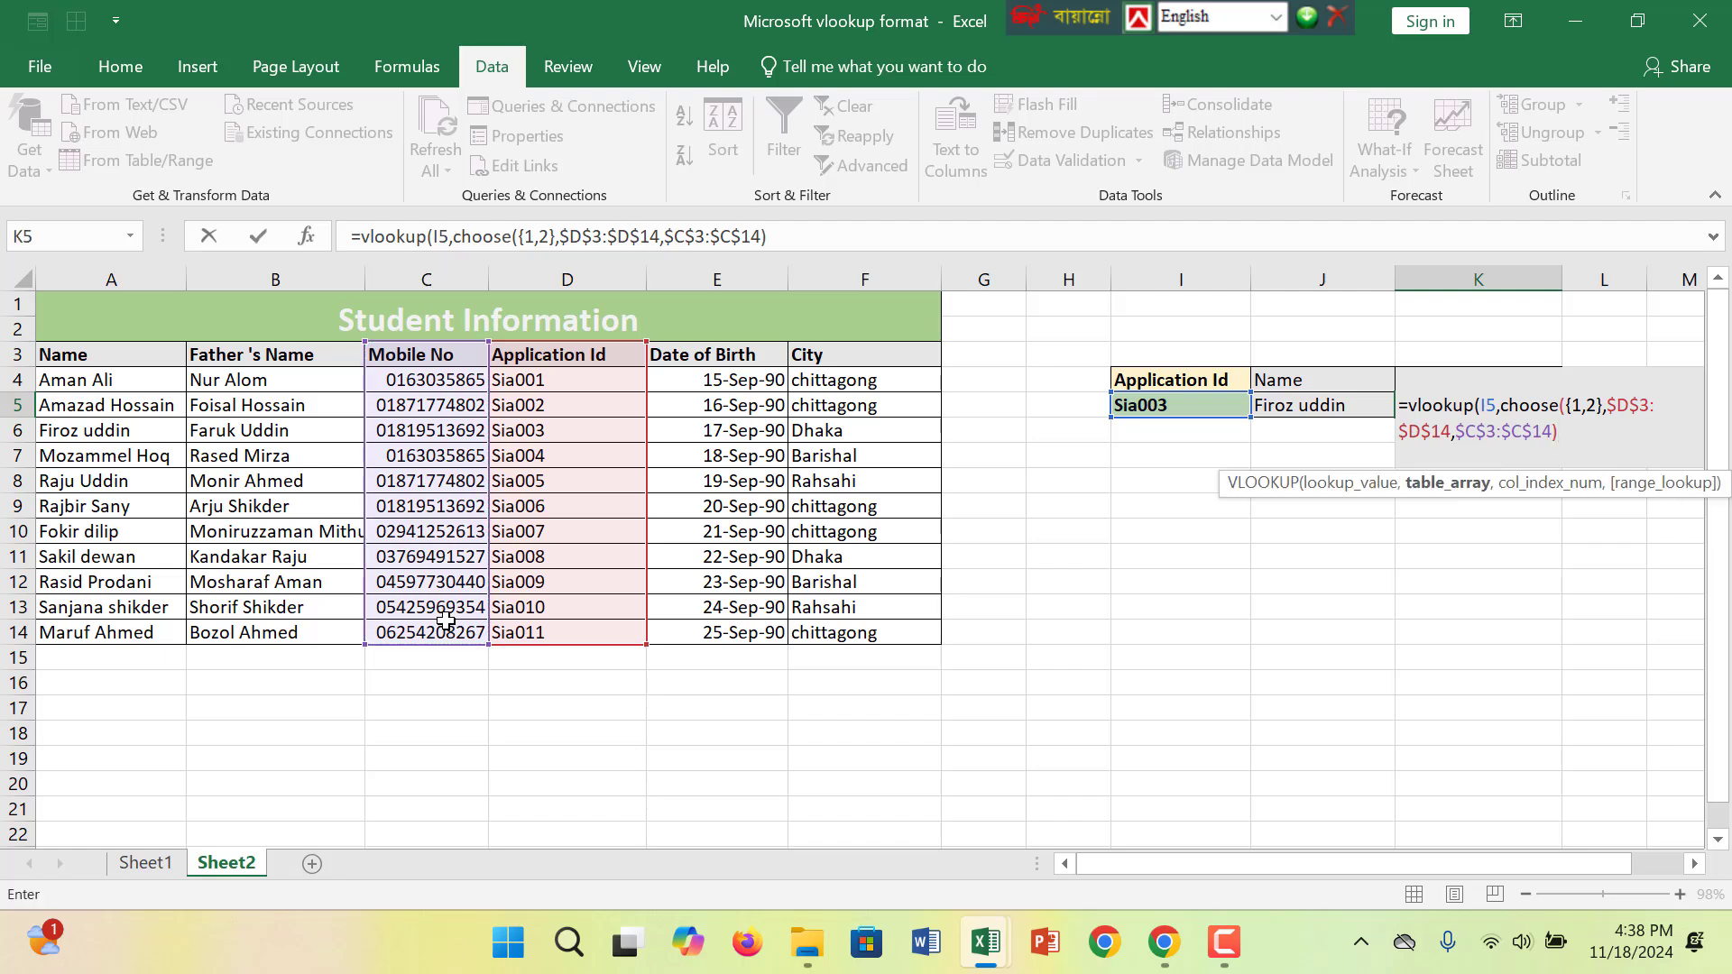
type(",")
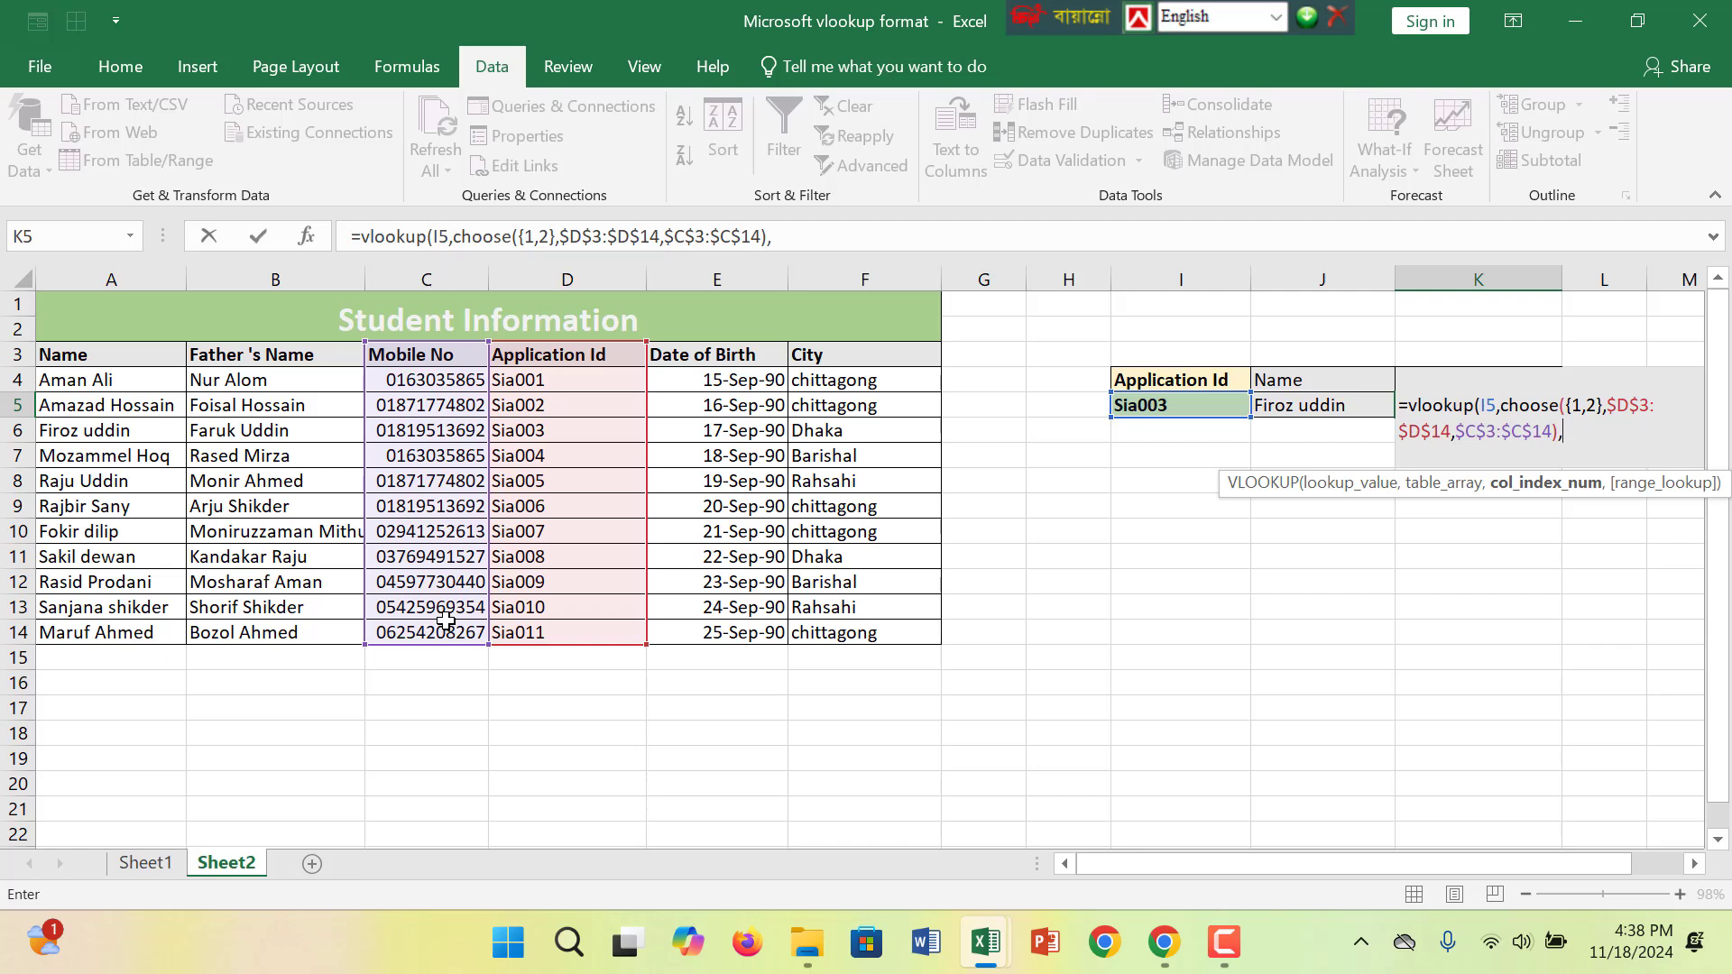
- Finish the Mobile No VLOOKUP with column index 2 and exact match 0, and enter the formula
type("2,")
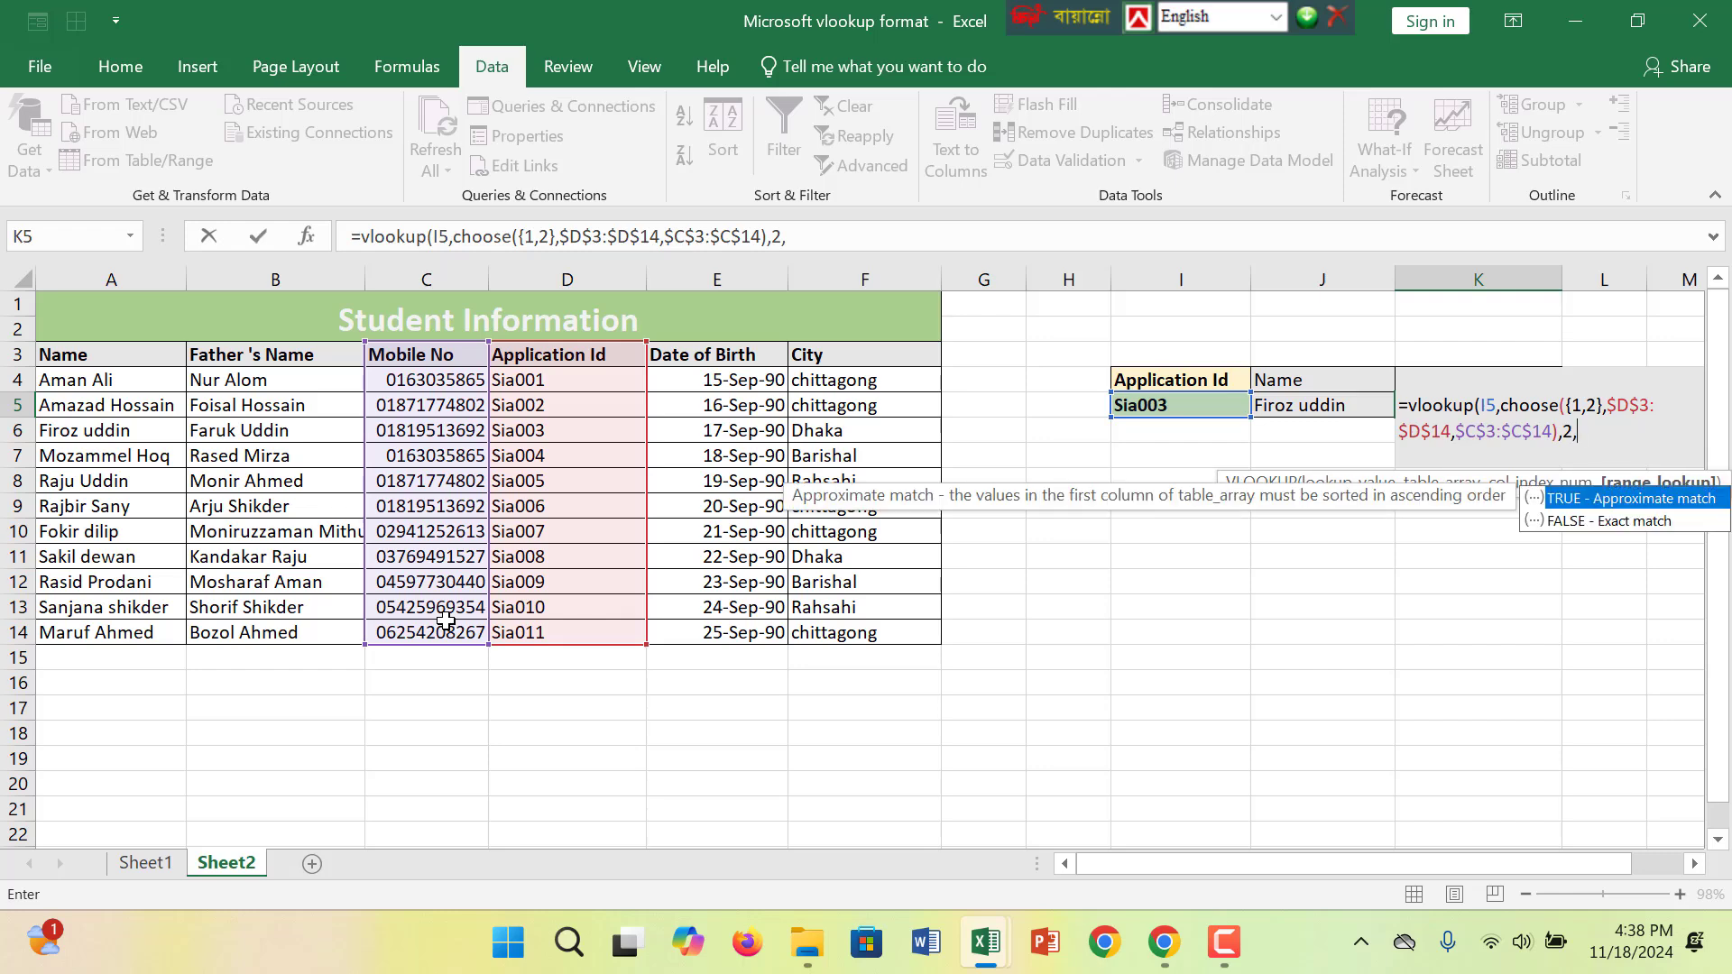
type("0")
type("€")
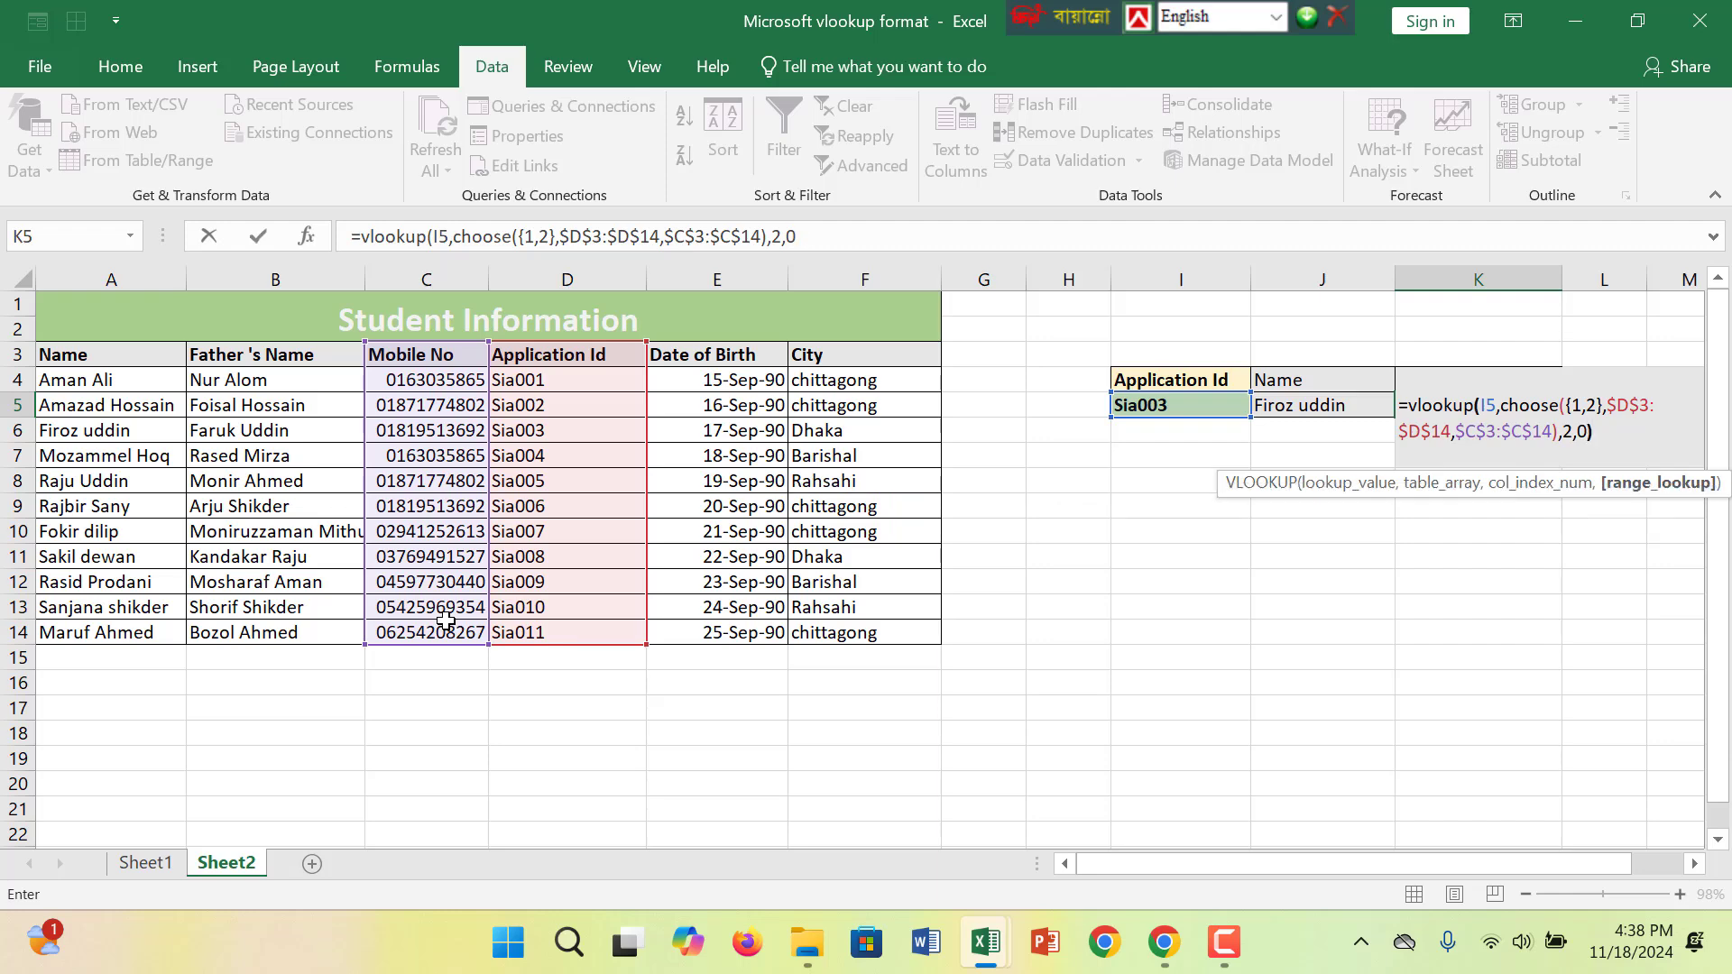
type(")")
key("Return")
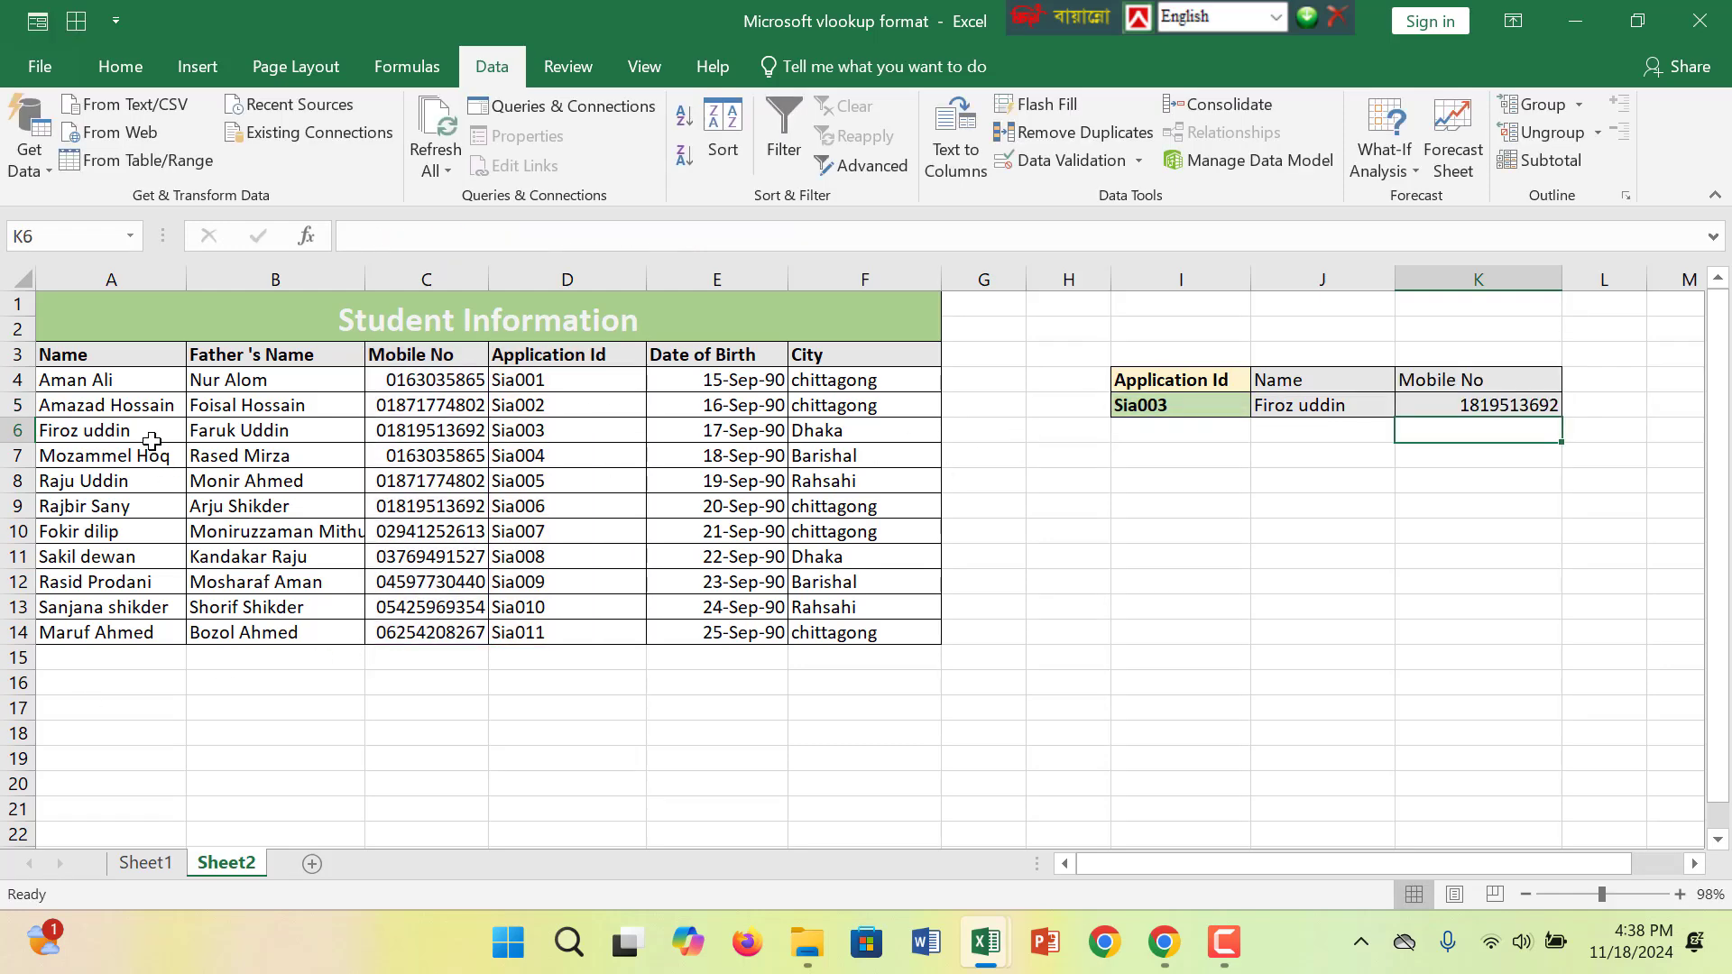
left_click_drag(106, 433, 833, 439)
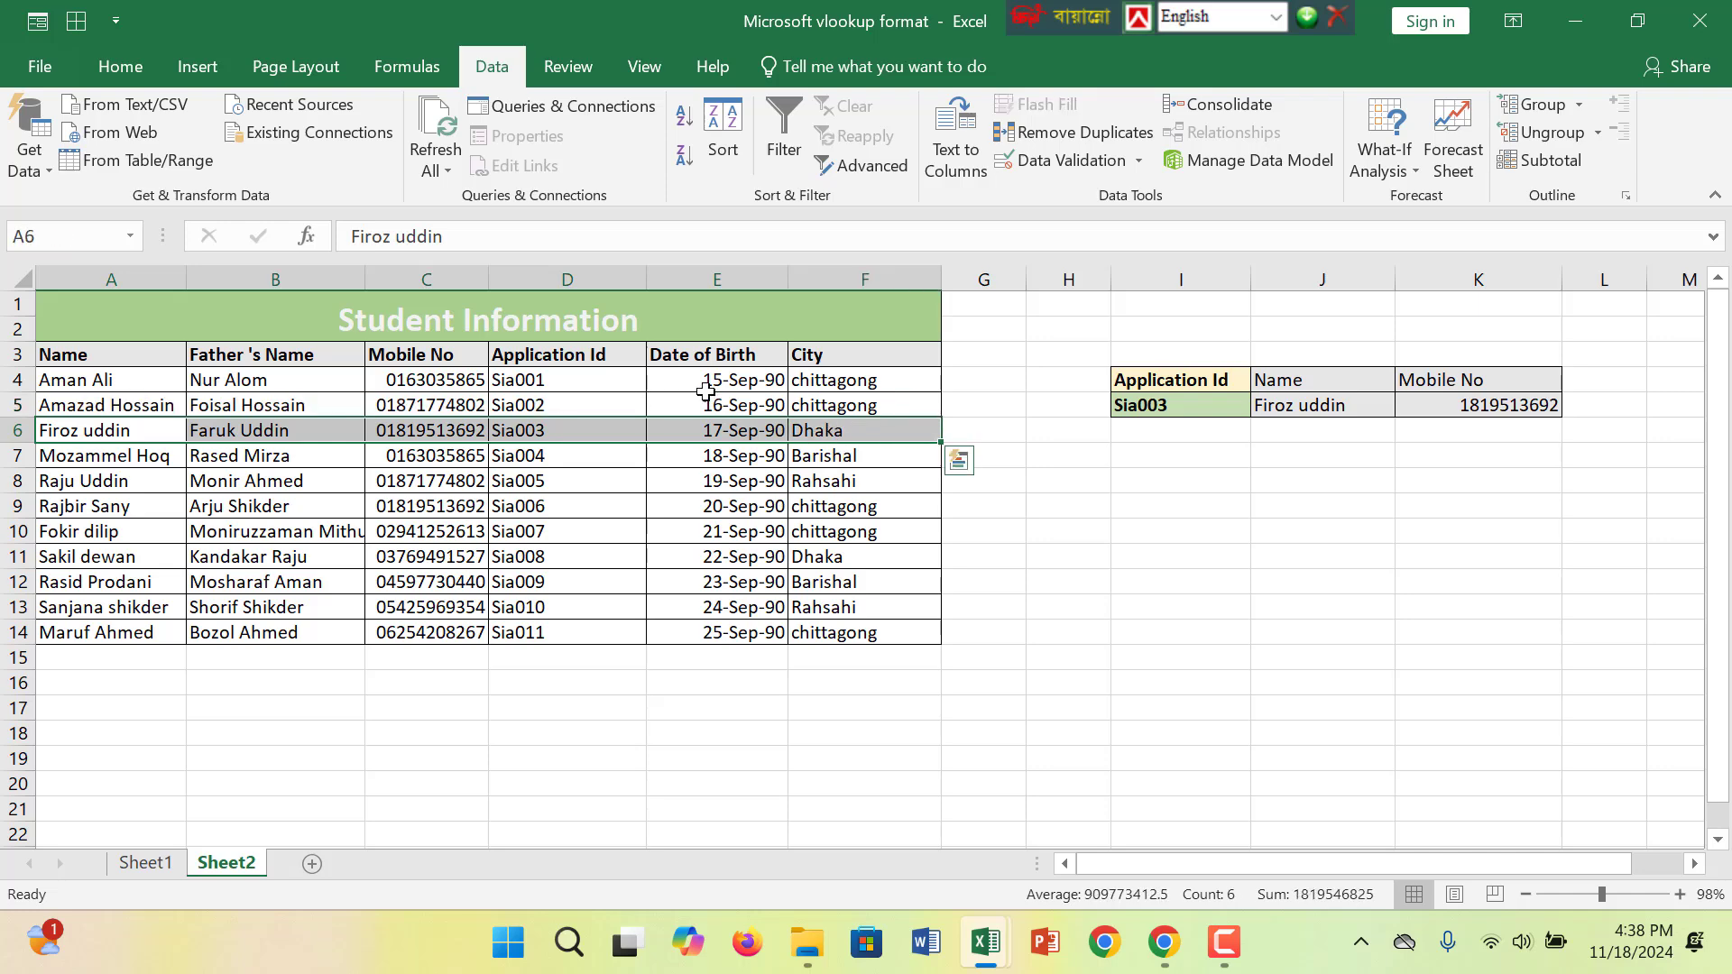
left_click(120, 76)
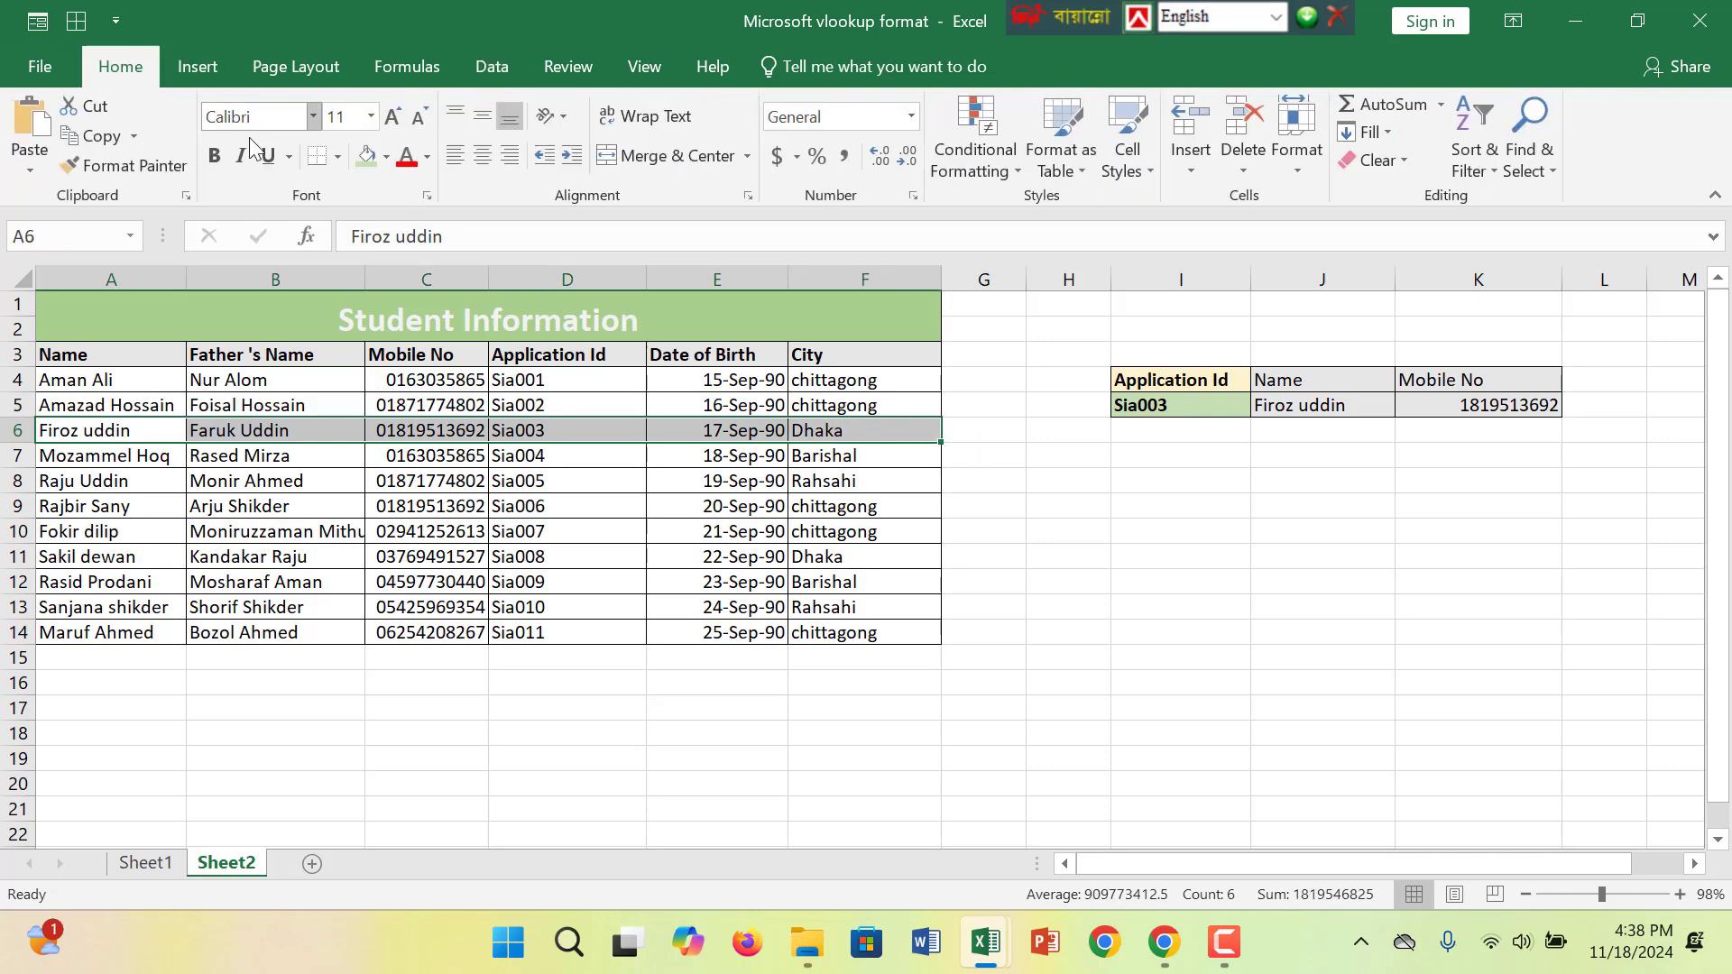
left_click(386, 157)
left_click(467, 240)
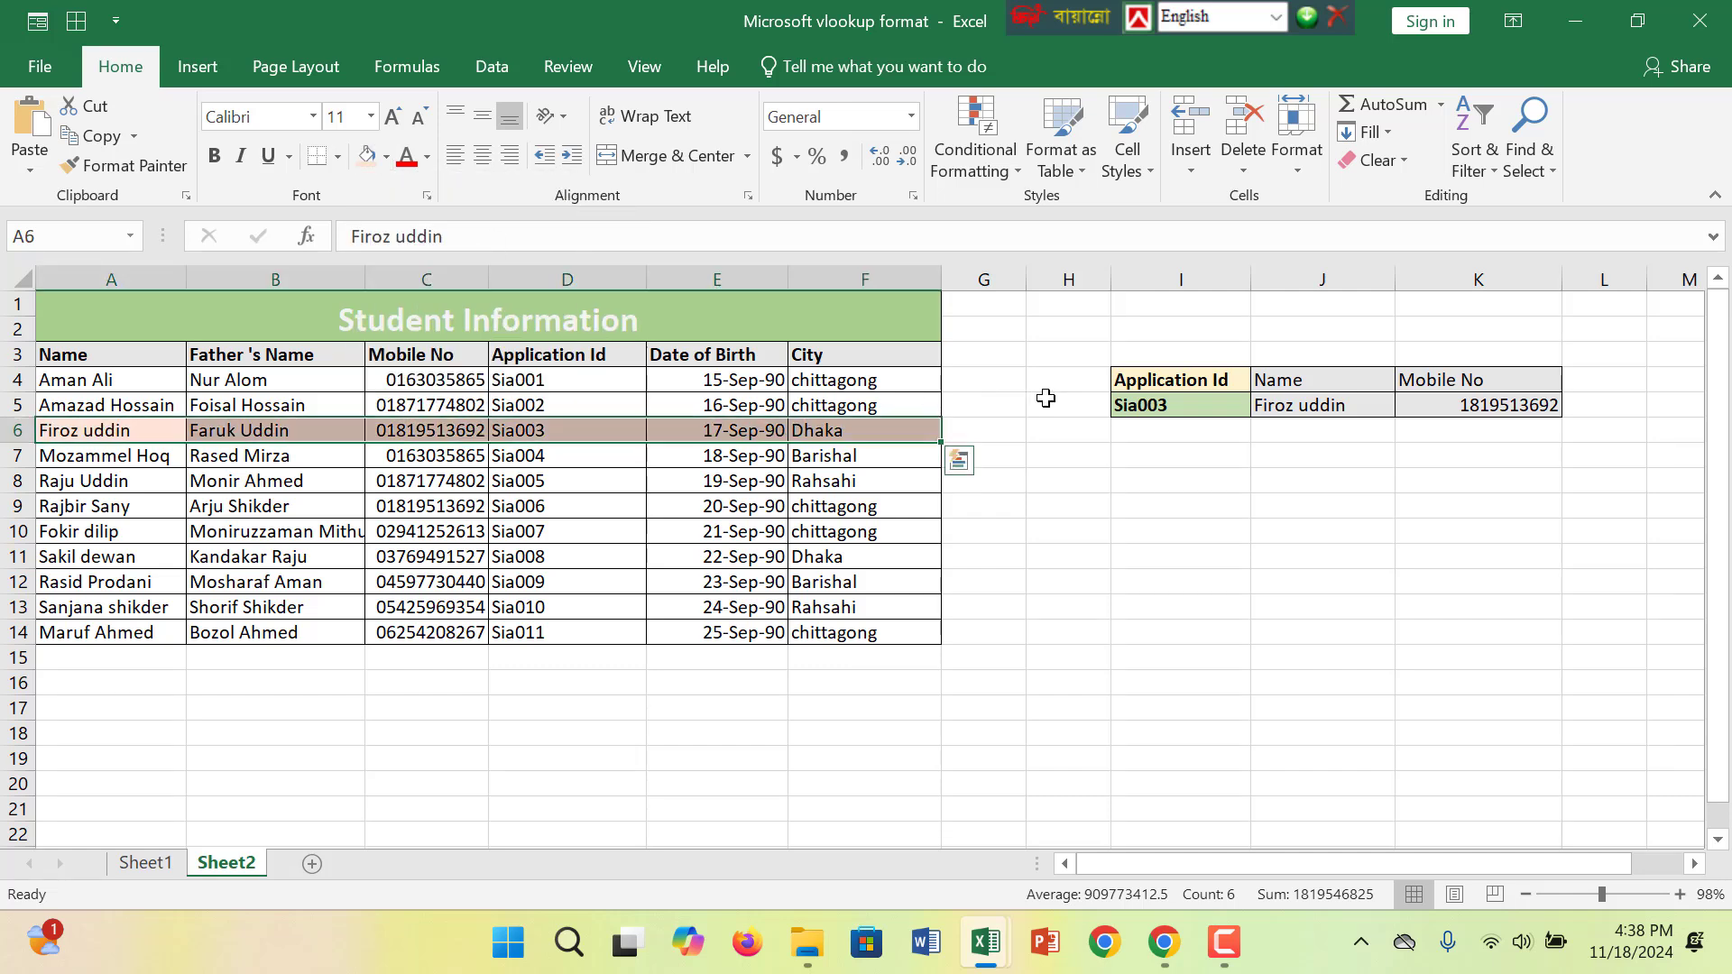
- Choose Sia005 from the Application Id dropdown in I5
left_click(1247, 411)
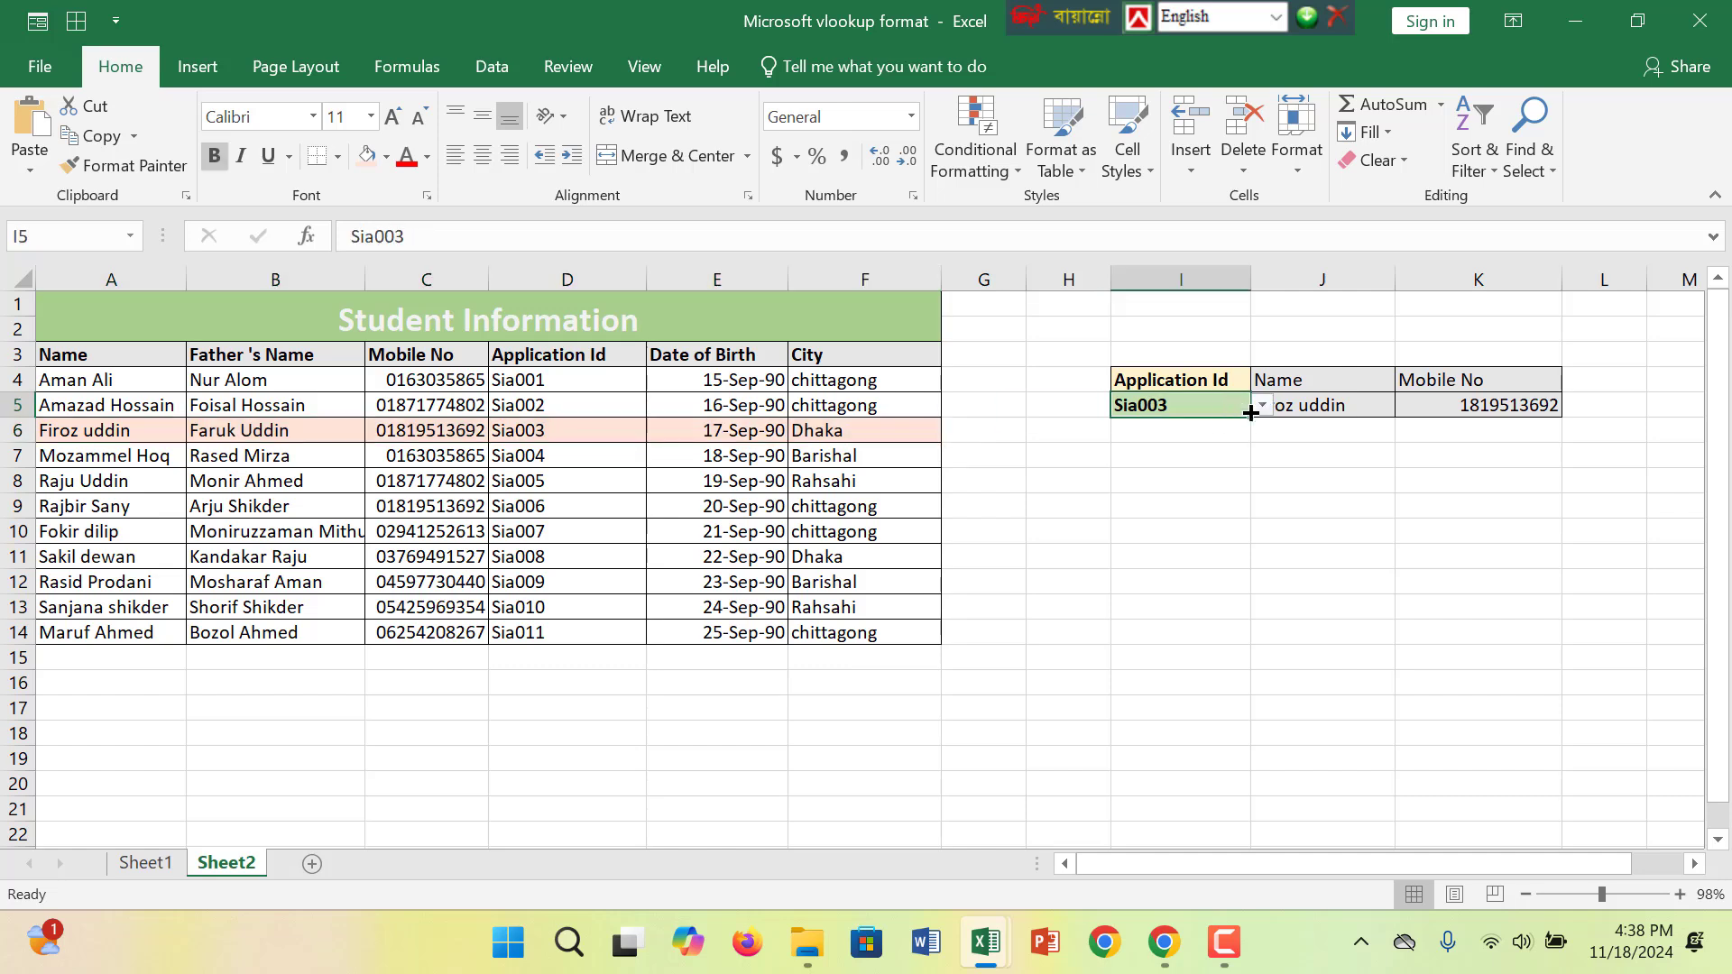
left_click(1262, 406)
left_click(1204, 464)
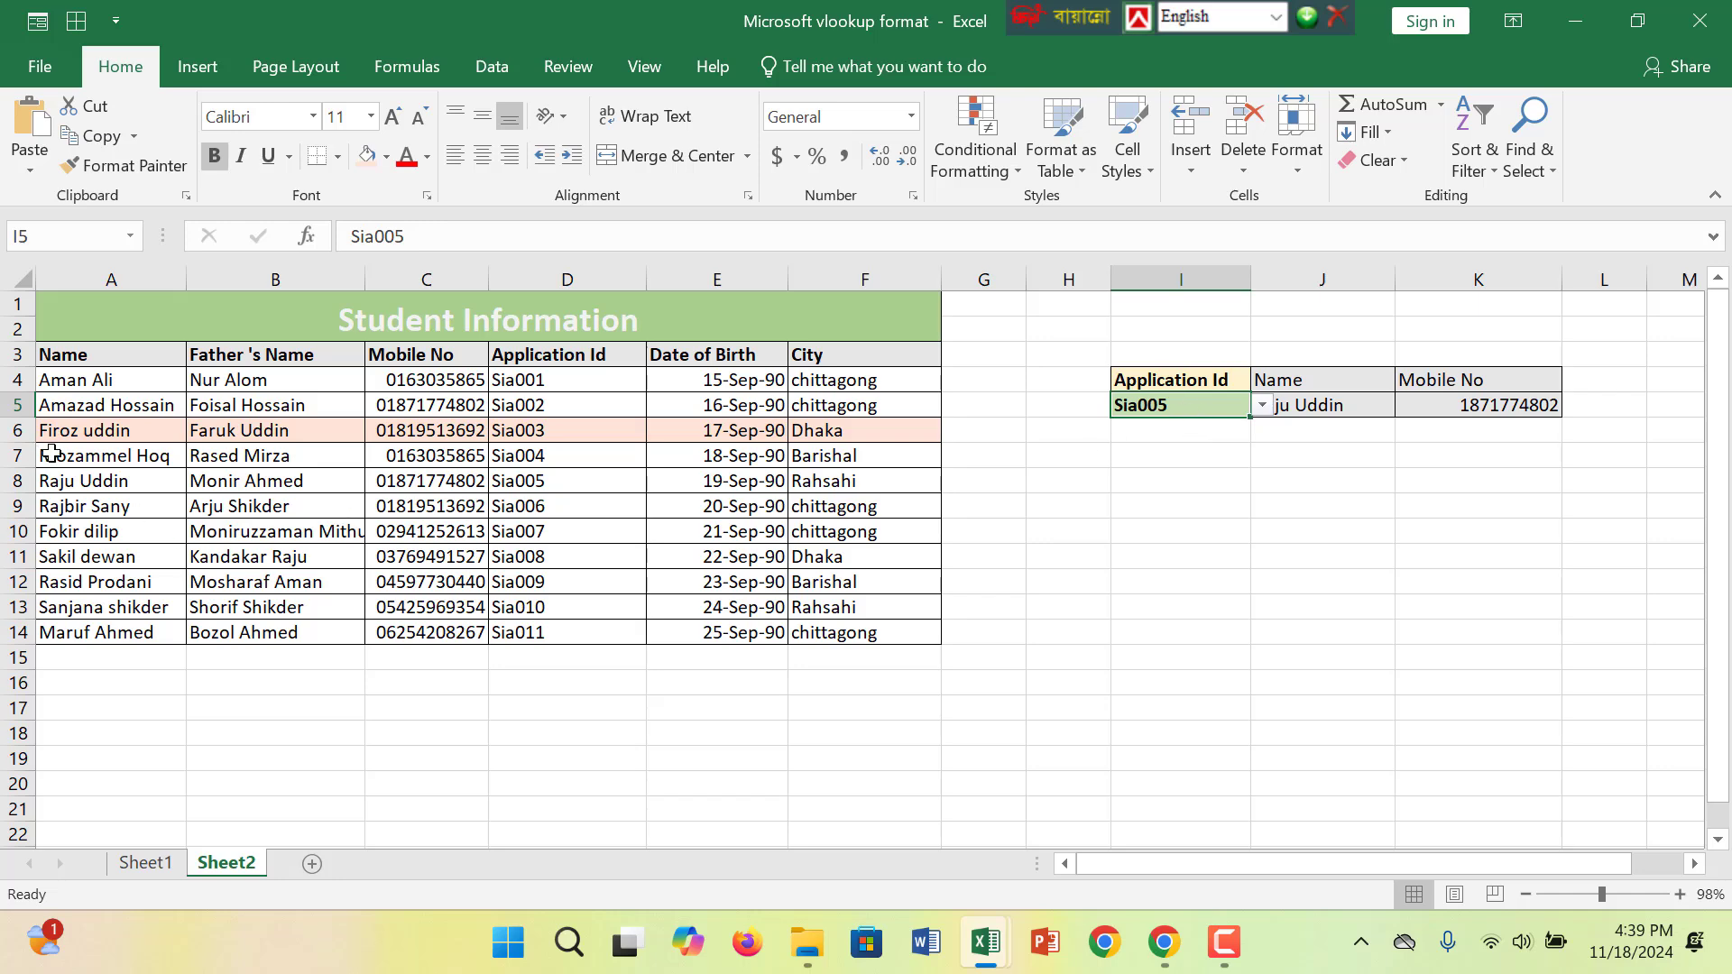
- Zoom in and inspect the Name and Mobile No formulas and results against the student table
left_click(1614, 896)
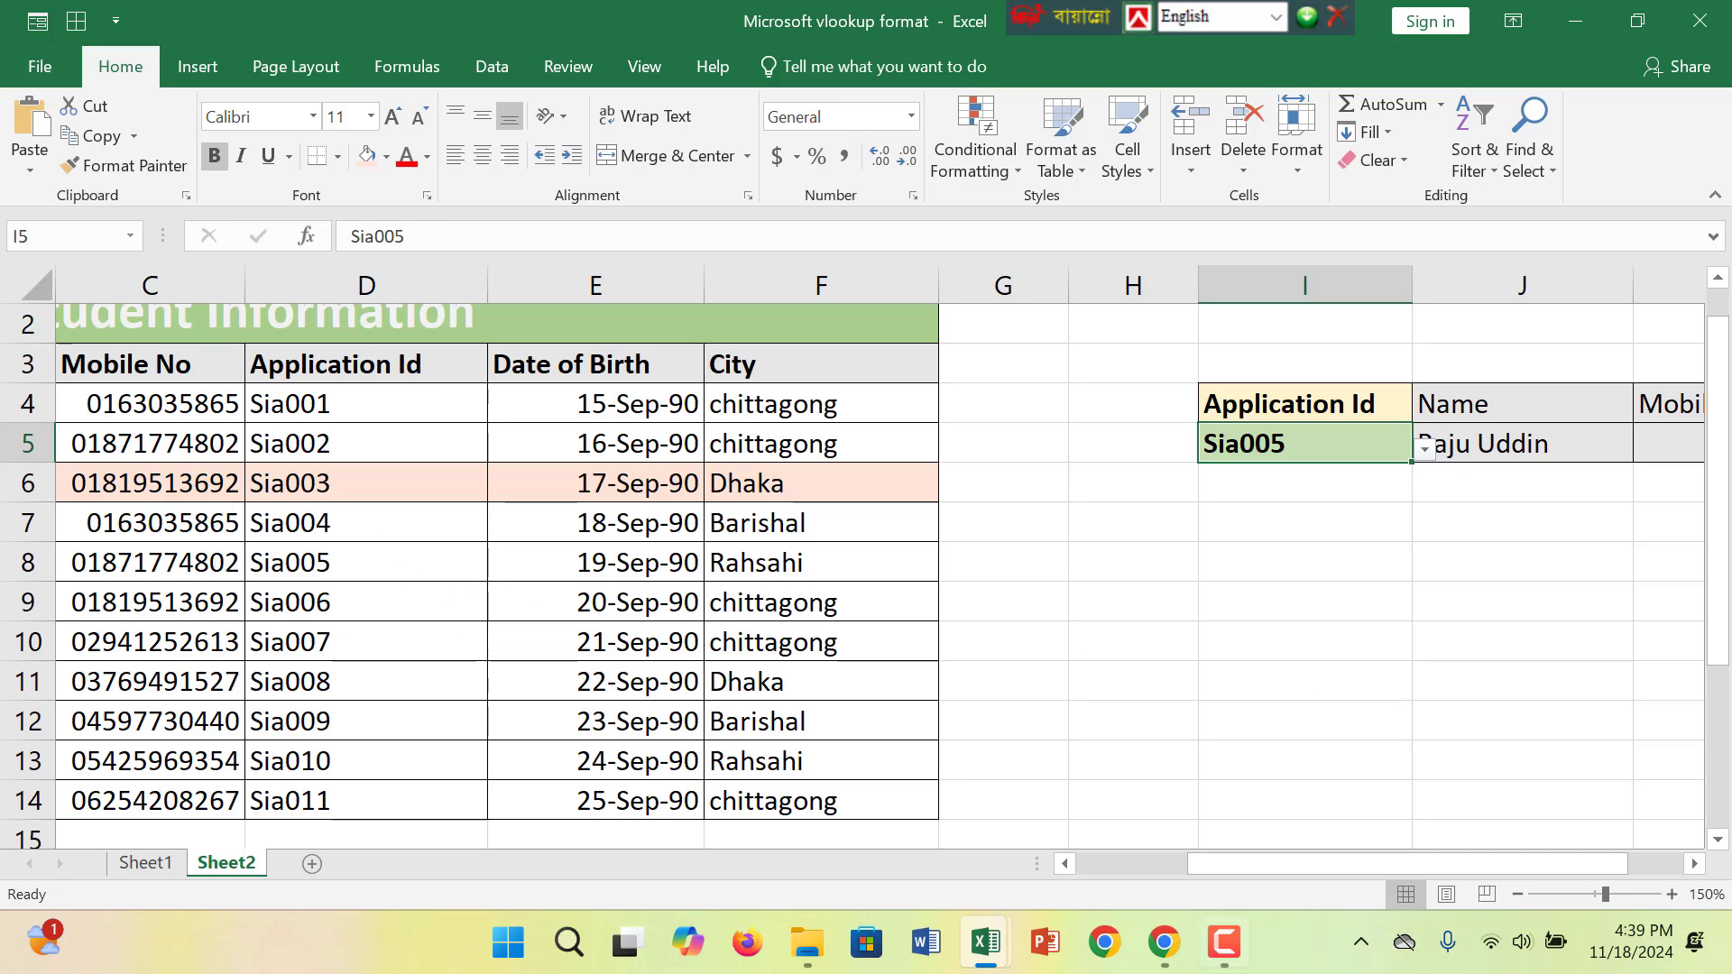
left_click_drag(1312, 855, 1496, 841)
left_click(1629, 442)
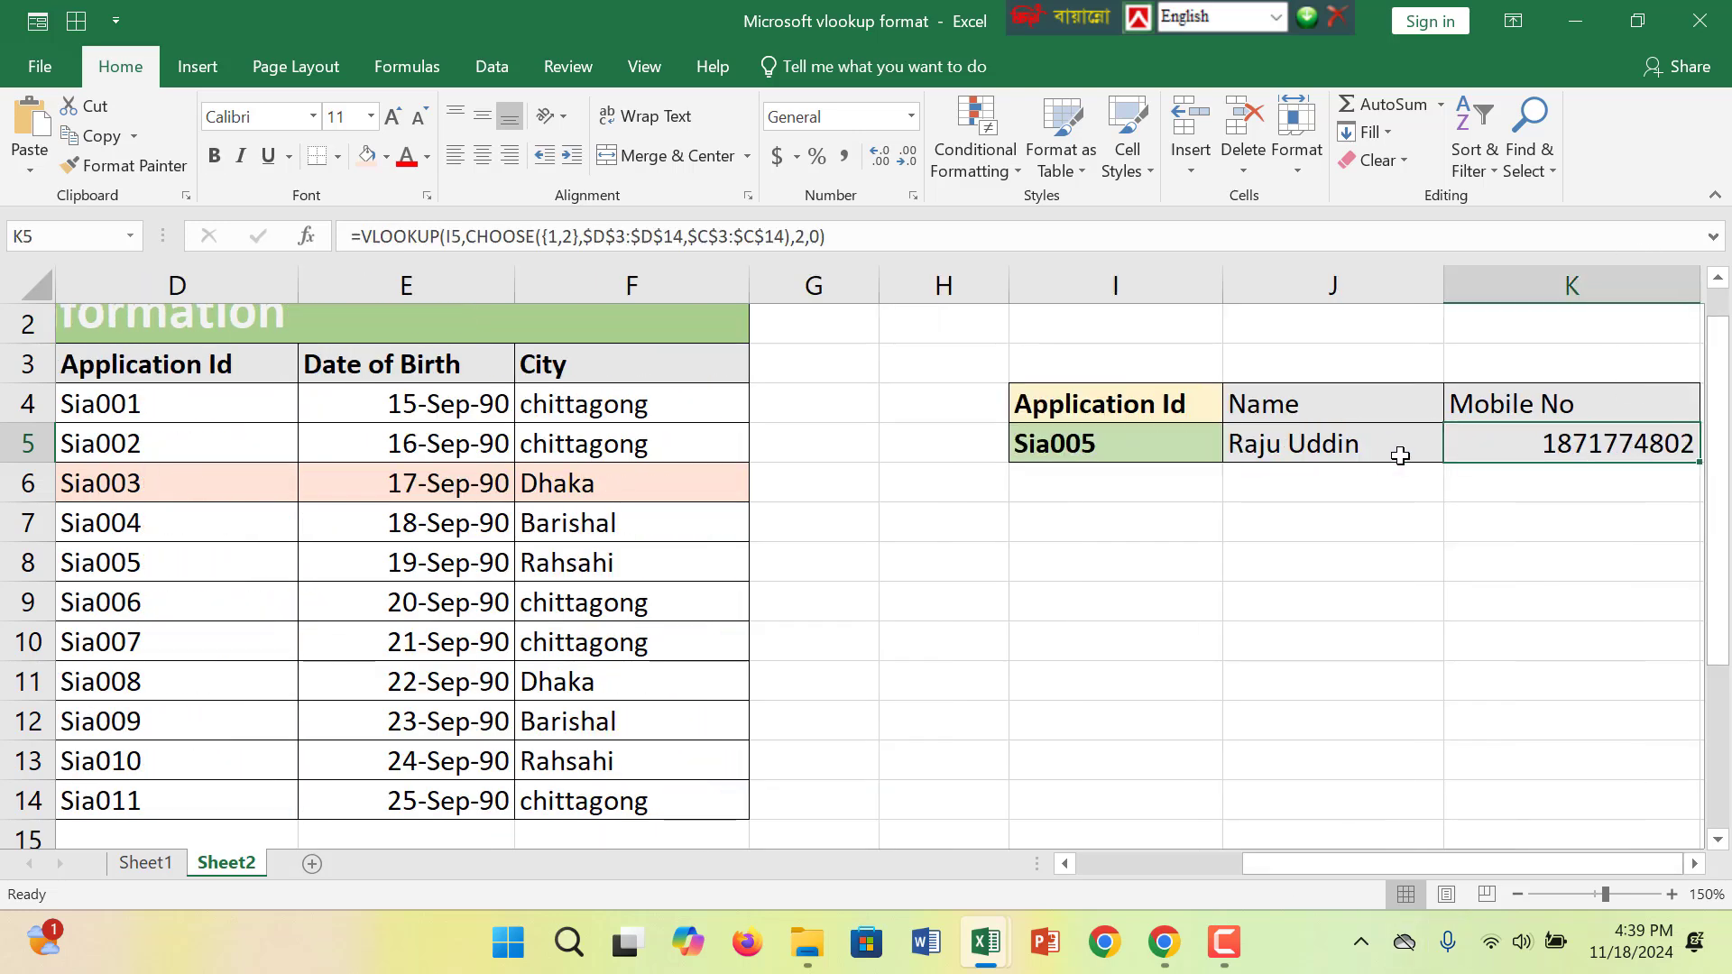
left_click(1320, 449)
left_click_drag(1279, 862, 1020, 861)
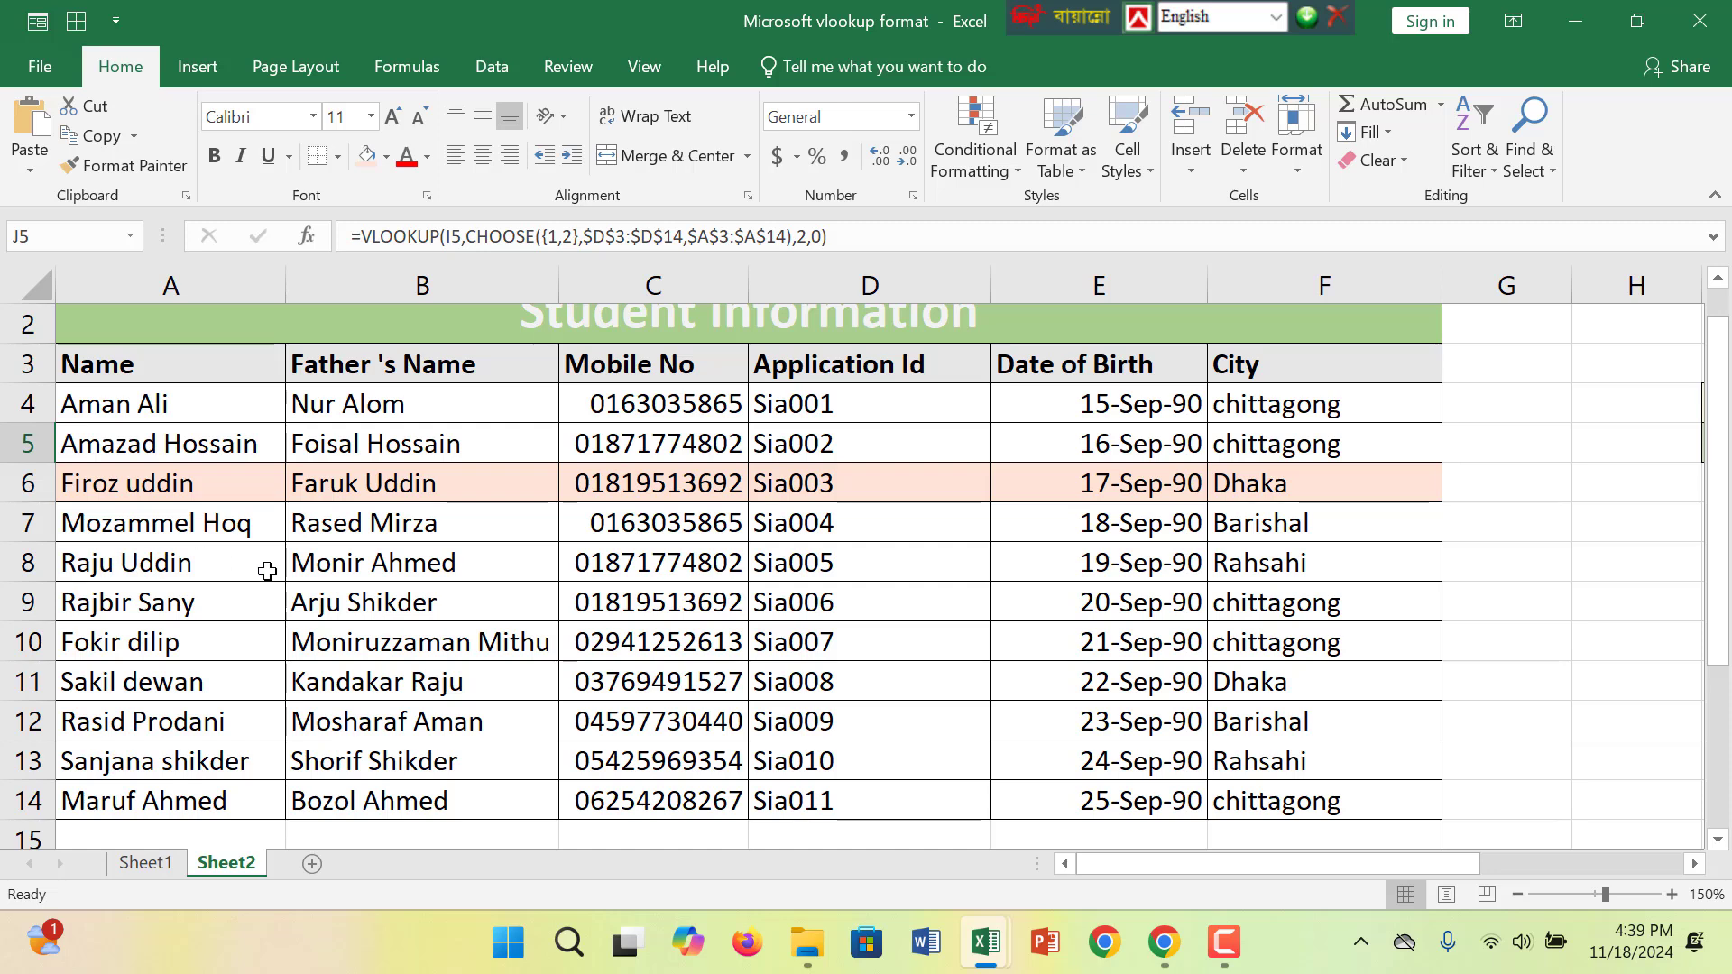
left_click(130, 566)
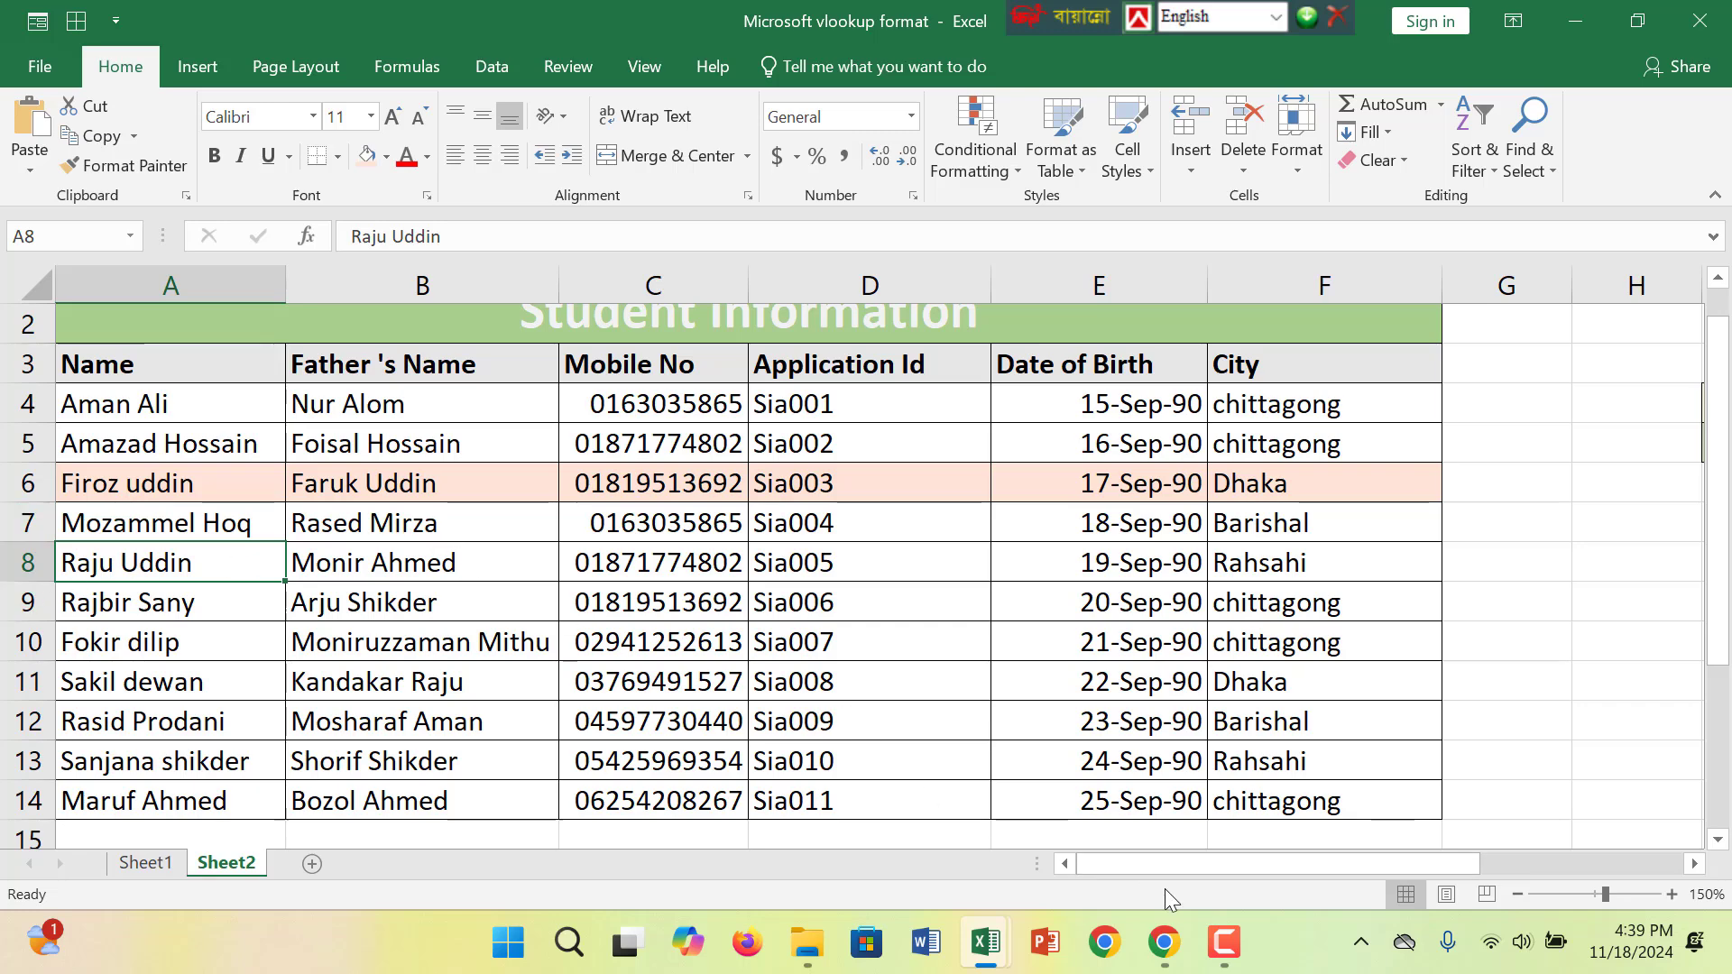
left_click_drag(1164, 861, 1518, 837)
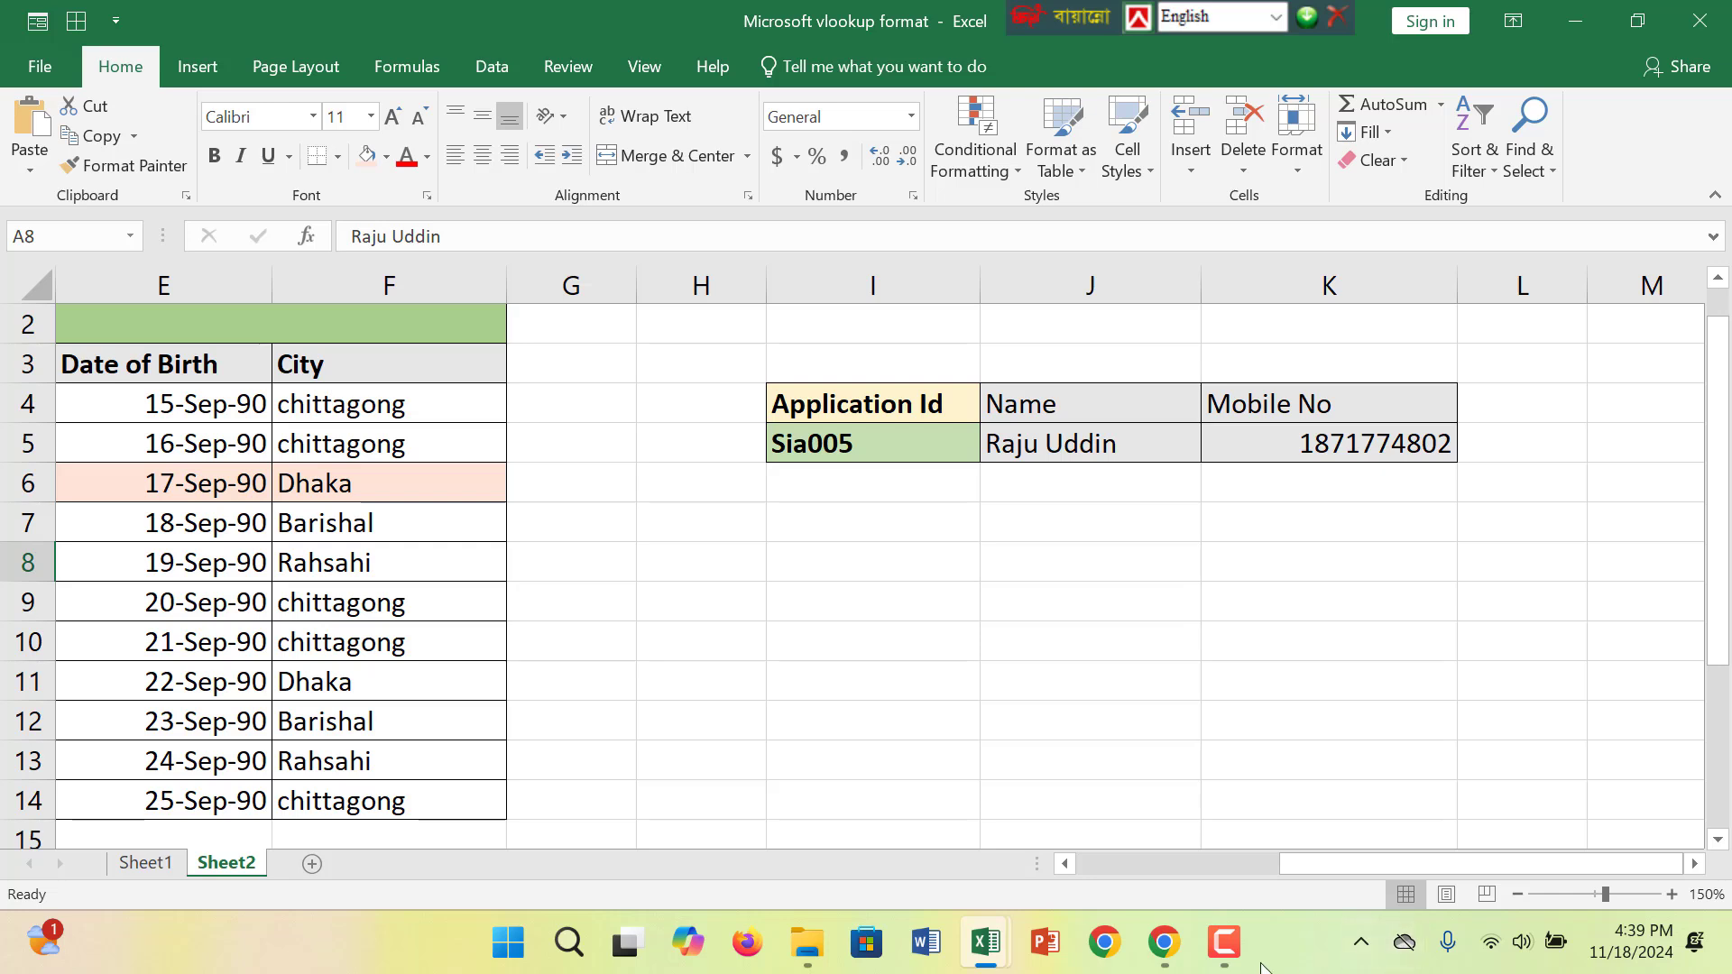
left_click(1232, 962)
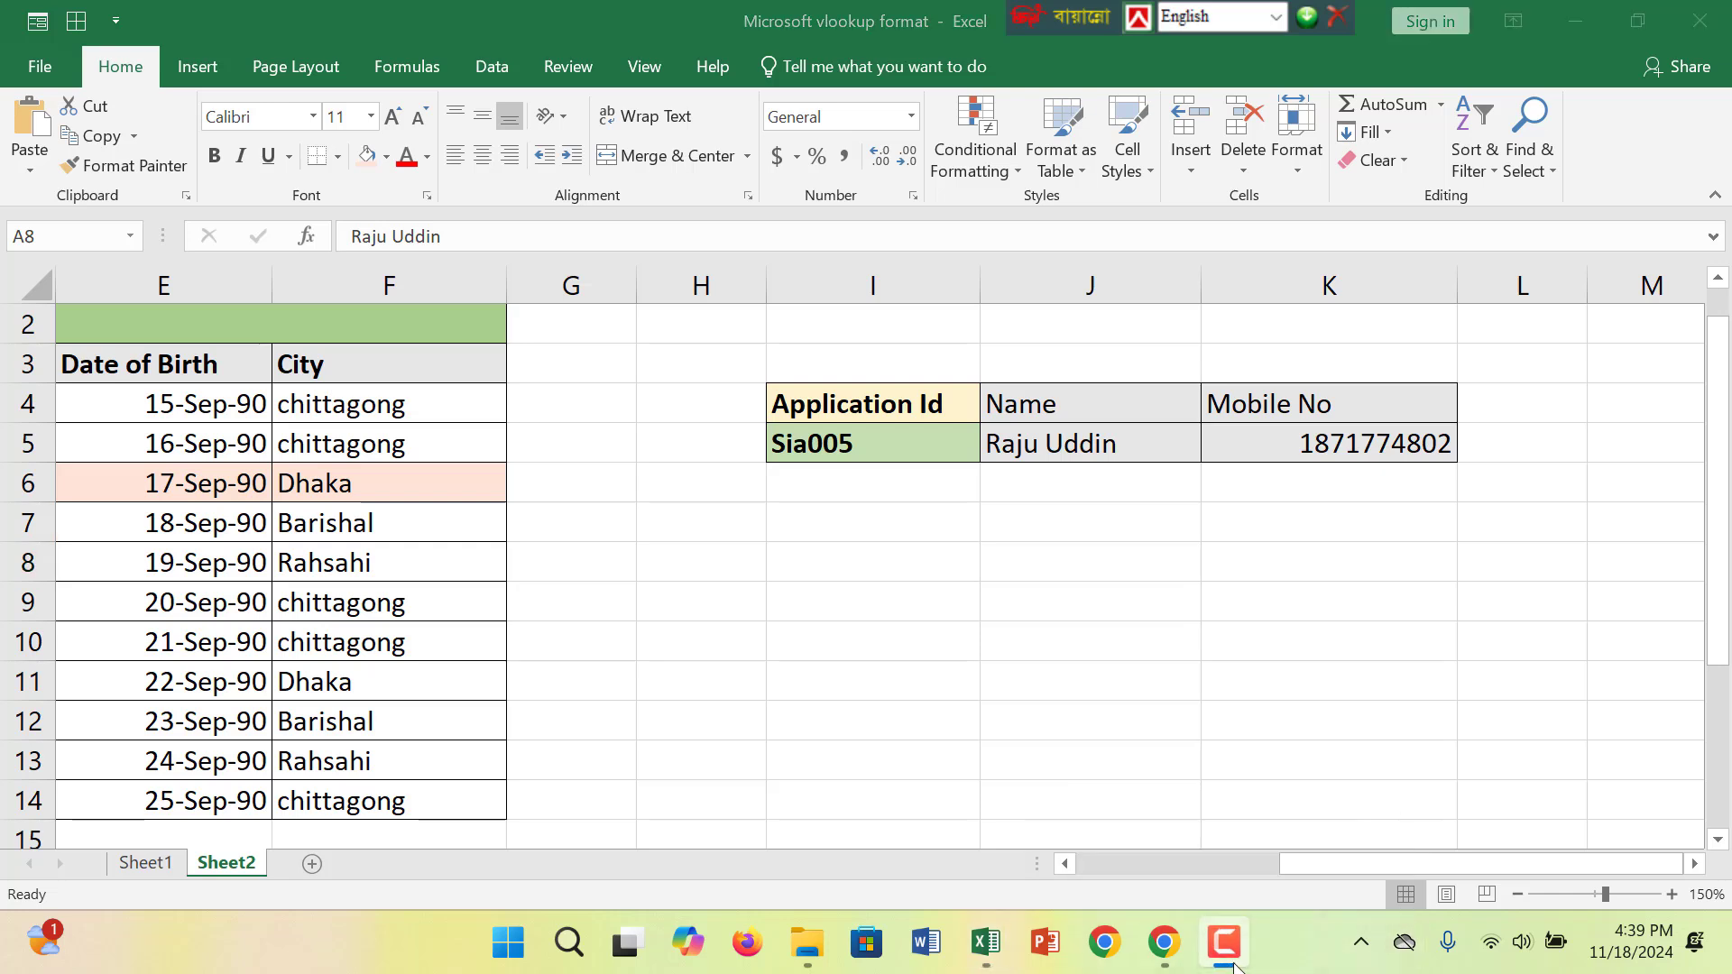